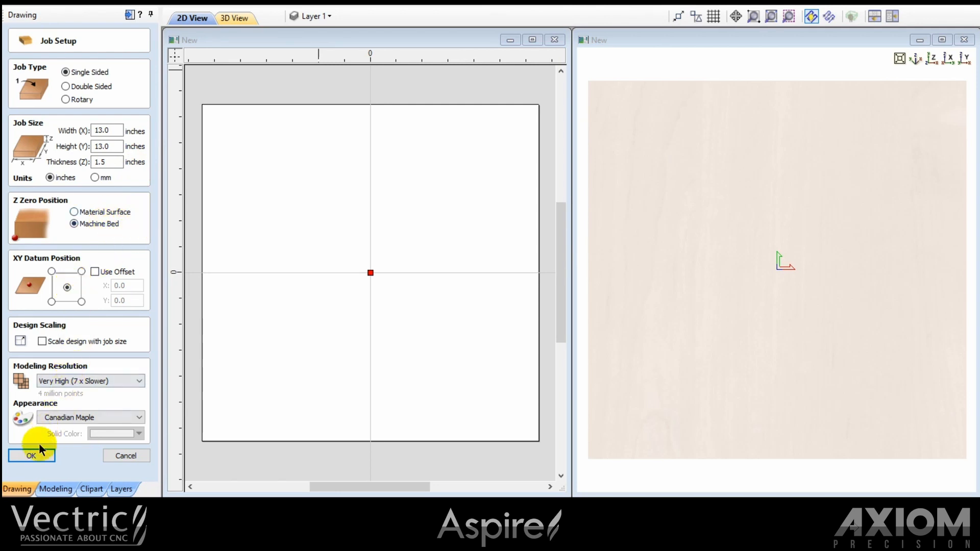
Accept the single-sided 13 x 13 x 1.5 inch job setup and draw a 9-inch-diameter circle centred at X 0, Y 0
{"action": "left_click", "coordinate": [32, 457]}
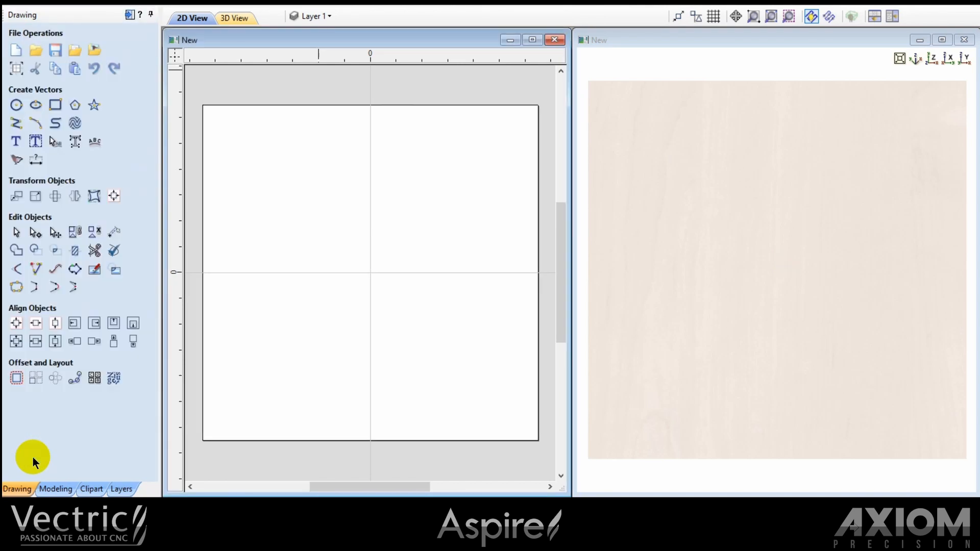
{"action": "left_click", "coordinate": [17, 104]}
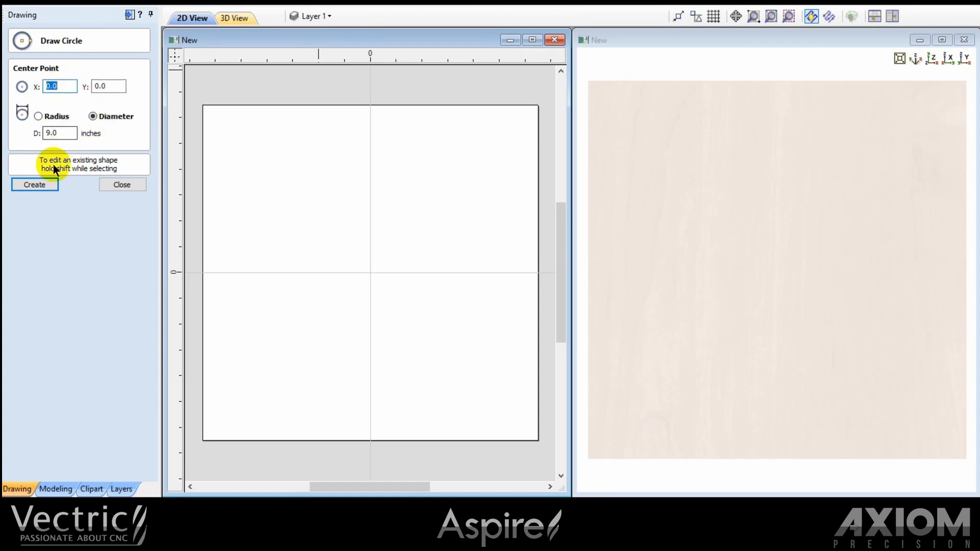
{"action": "left_click", "coordinate": [40, 183]}
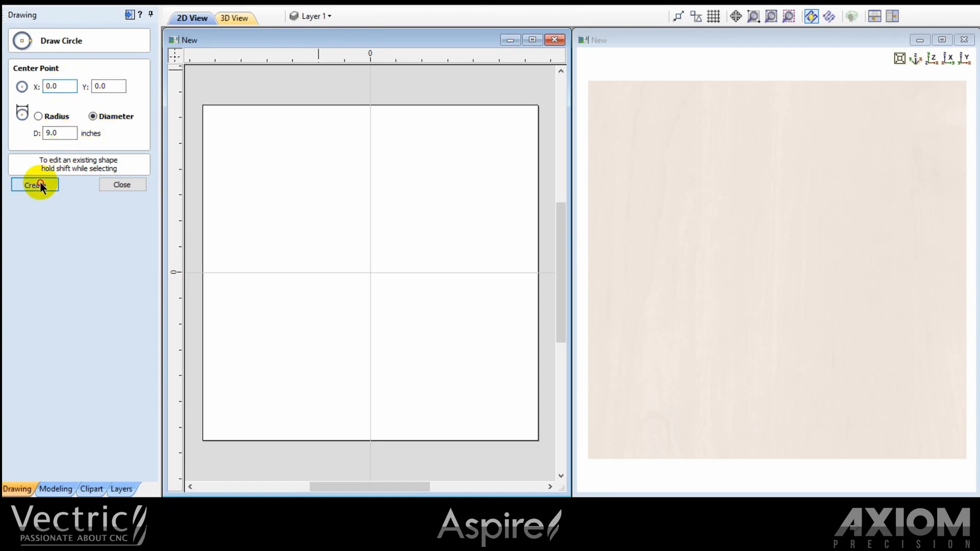
{"action": "left_click", "coordinate": [113, 184]}
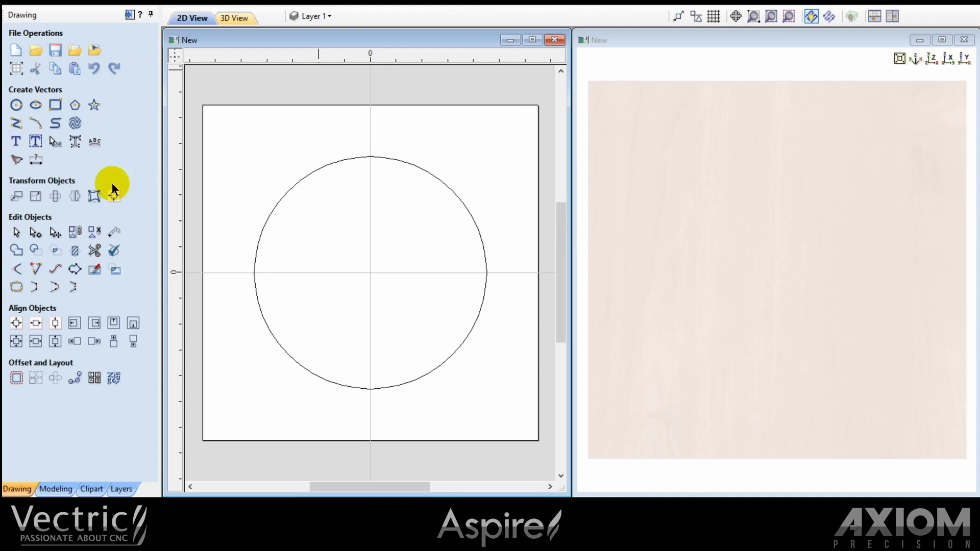
Create a rounded dome component named Base from the circle, with a 30-degree angle, zero base height and no height limit
{"action": "left_click", "coordinate": [53, 482]}
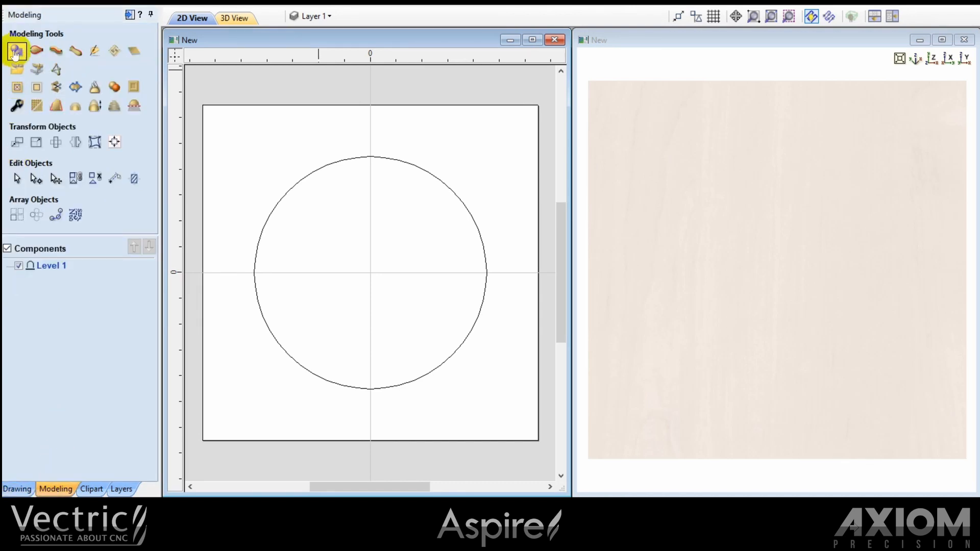
{"action": "left_click", "coordinate": [285, 192]}
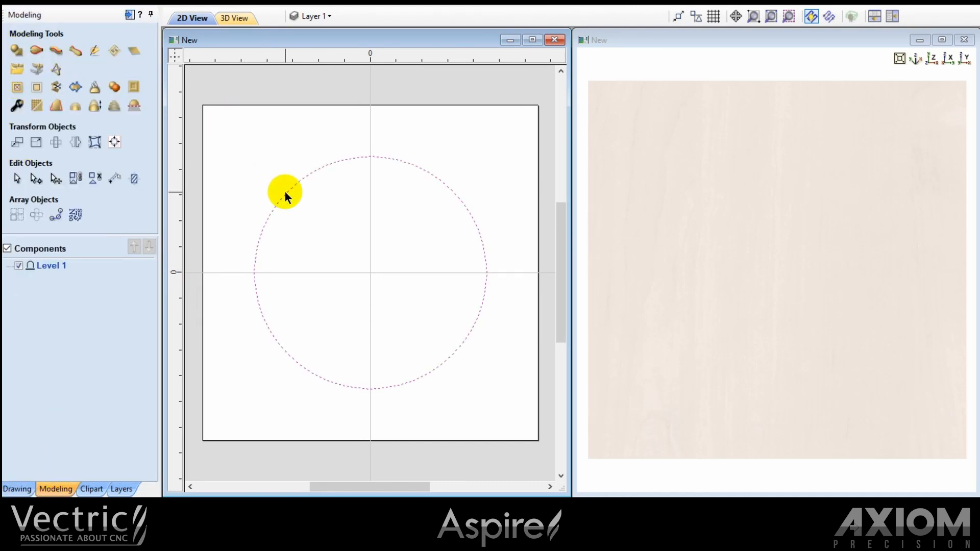
{"action": "left_click", "coordinate": [16, 50]}
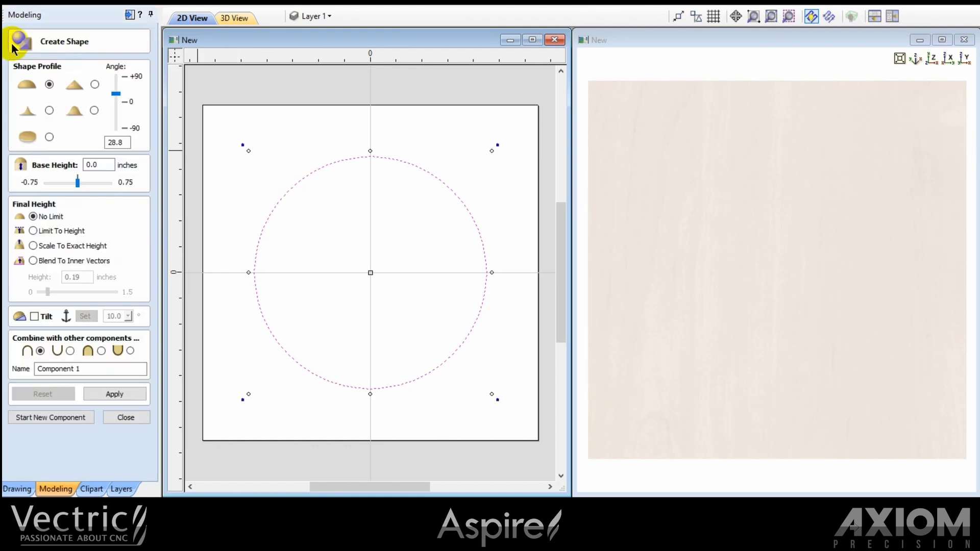
{"action": "double_click", "coordinate": [117, 143]}
{"action": "type", "text": "30"}
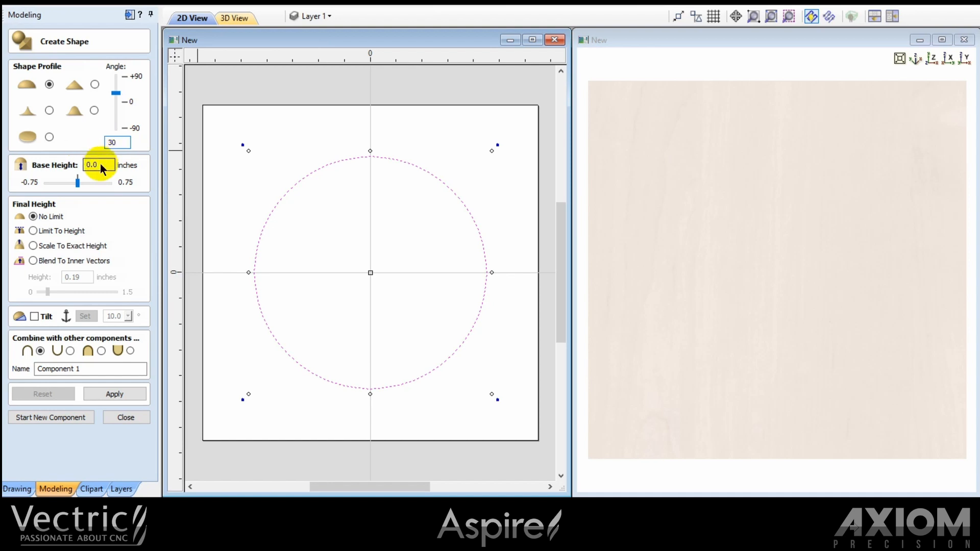
{"action": "double_click", "coordinate": [86, 369]}
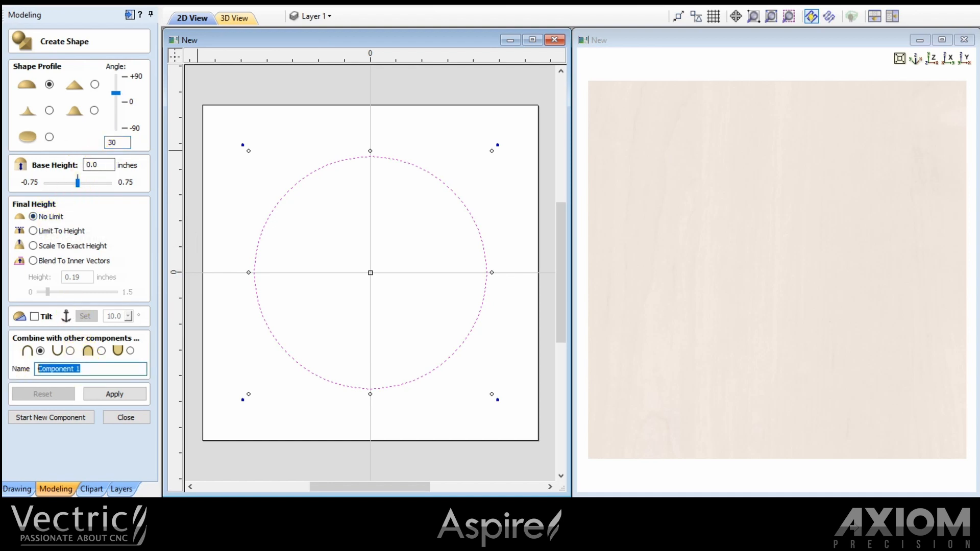
{"action": "type", "text": "Base"}
{"action": "left_click", "coordinate": [103, 394]}
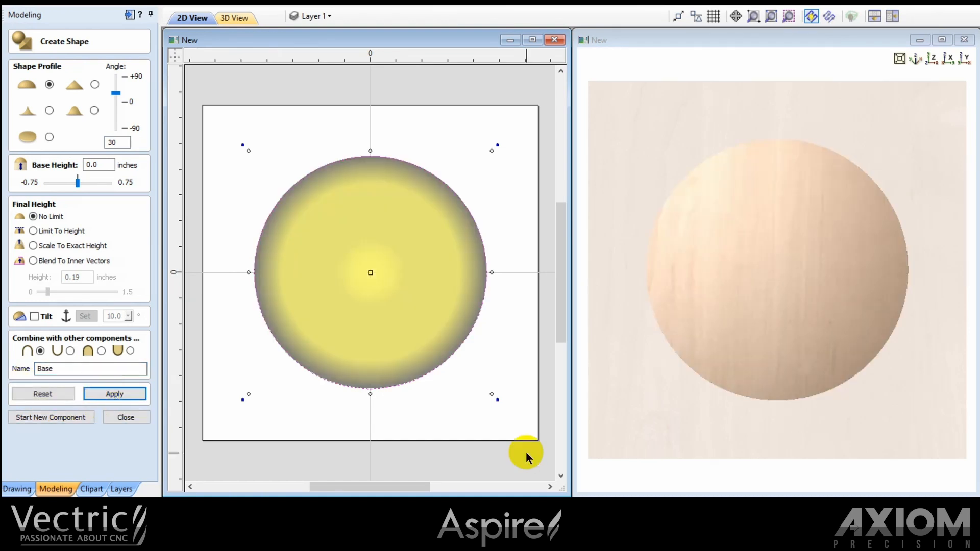
{"action": "left_click_drag", "start_coordinate": [701, 453], "coordinate": [735, 432]}
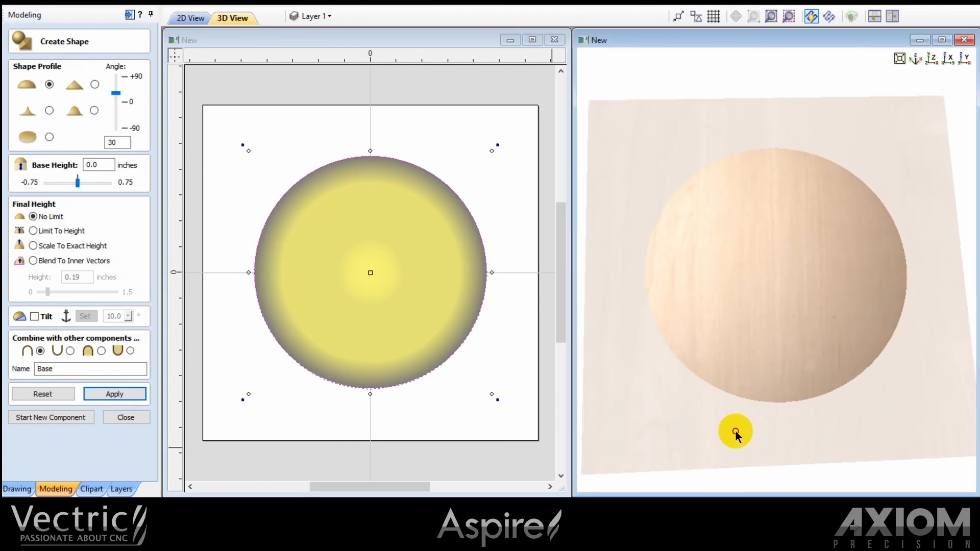
{"action": "left_click", "coordinate": [932, 58]}
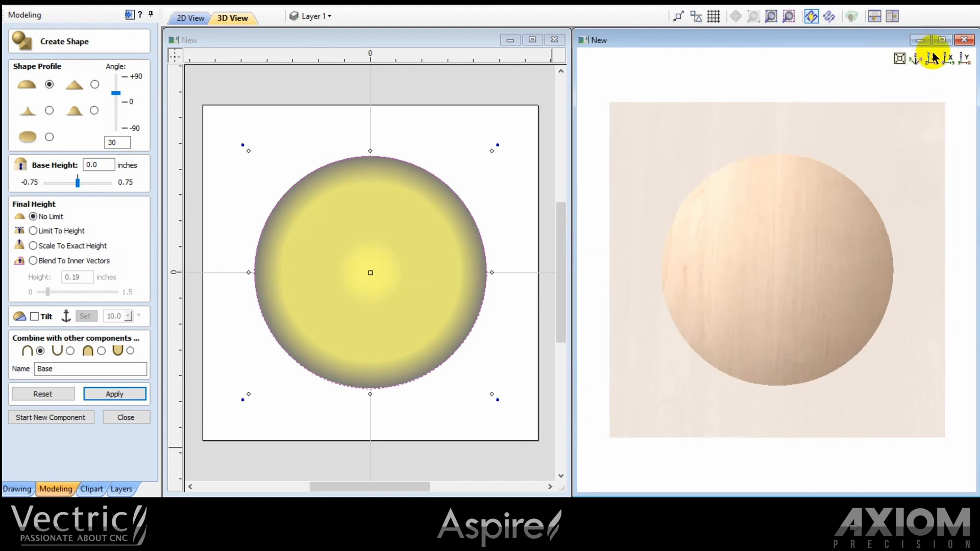
{"action": "left_click", "coordinate": [124, 418]}
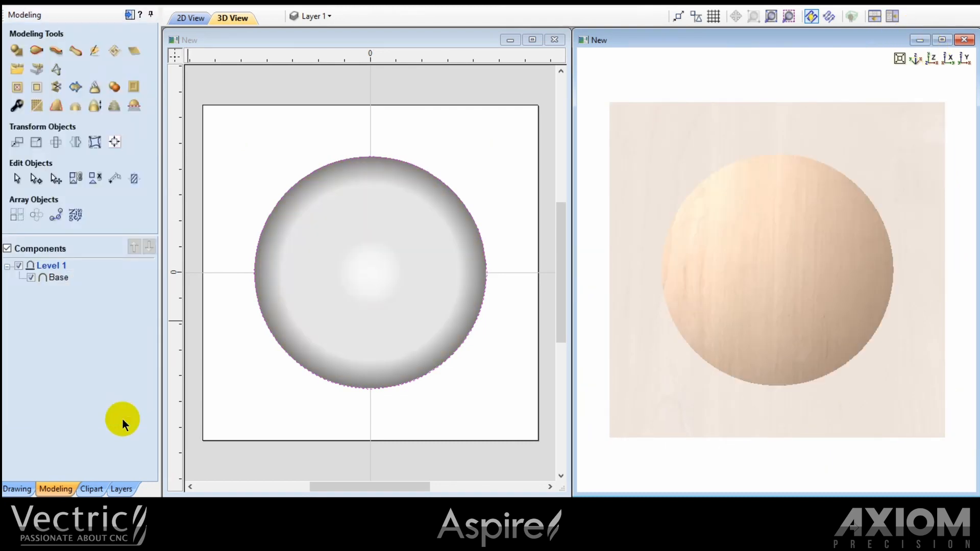
Insert the Fleur_de_Lys1 model from the Decorative clipart folder onto the dome
{"action": "left_click", "coordinate": [92, 490]}
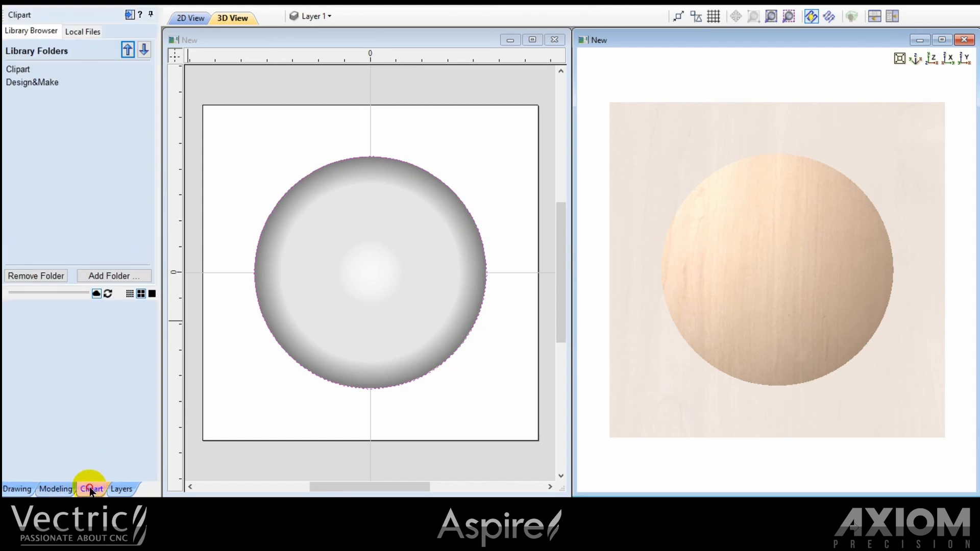
{"action": "double_click", "coordinate": [20, 69]}
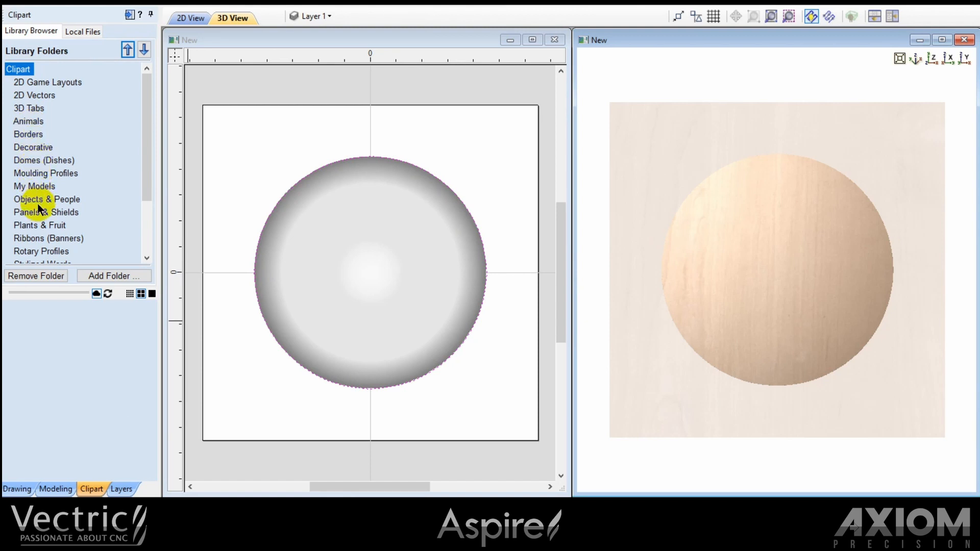
{"action": "left_click", "coordinate": [38, 147]}
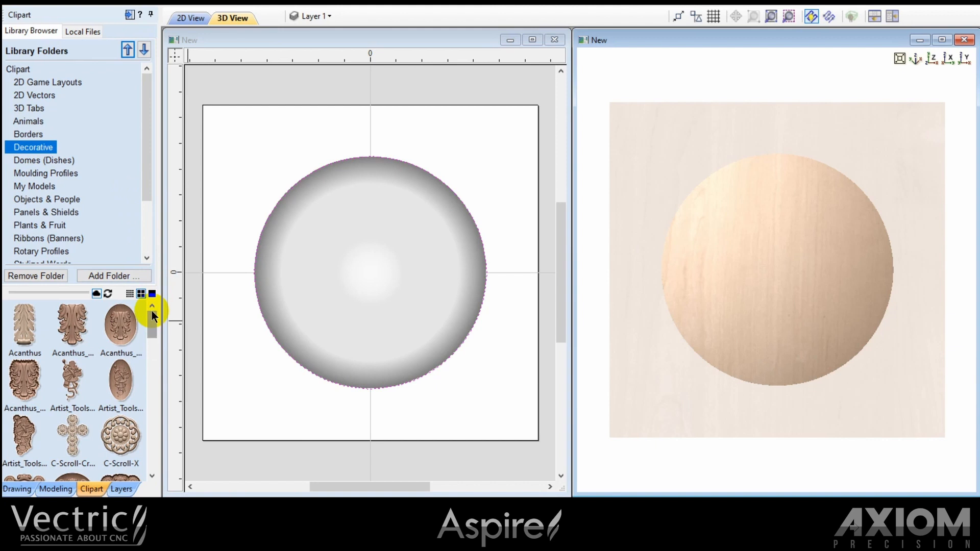
{"action": "left_click_drag", "start_coordinate": [151, 317], "coordinate": [136, 366]}
{"action": "left_click", "coordinate": [25, 351]}
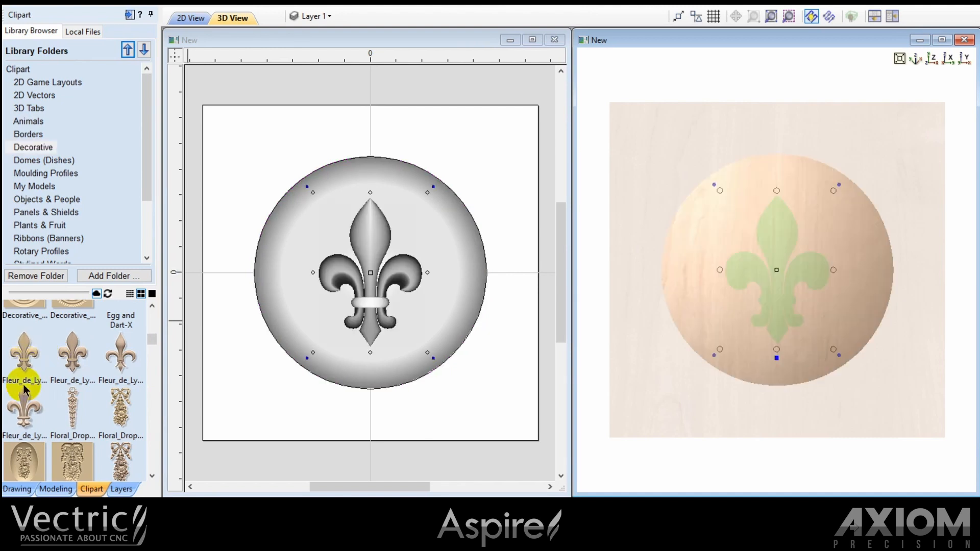
Resize the fleur-de-lys component to 2 inches wide, keeping its proportions linked and Z scaled automatically
{"action": "left_click", "coordinate": [53, 489]}
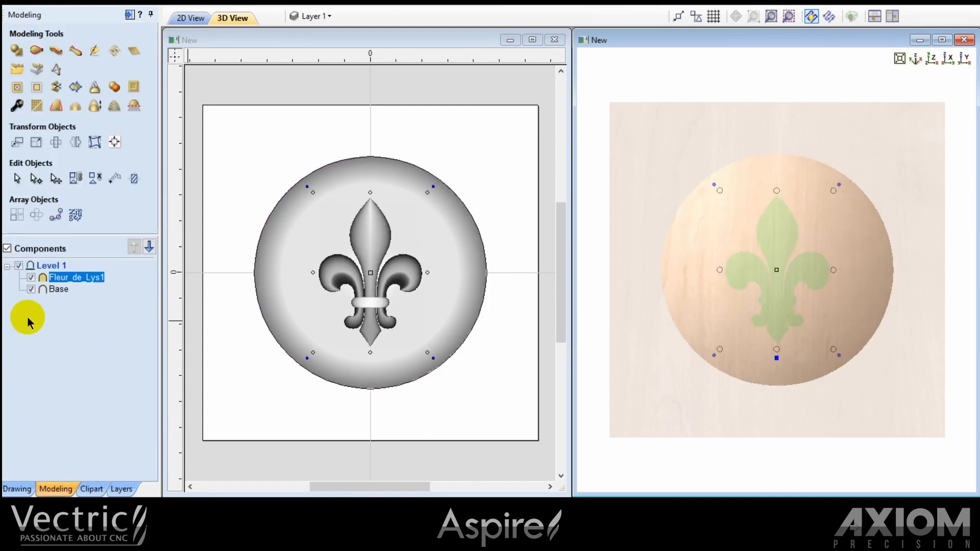
{"action": "left_click", "coordinate": [36, 143]}
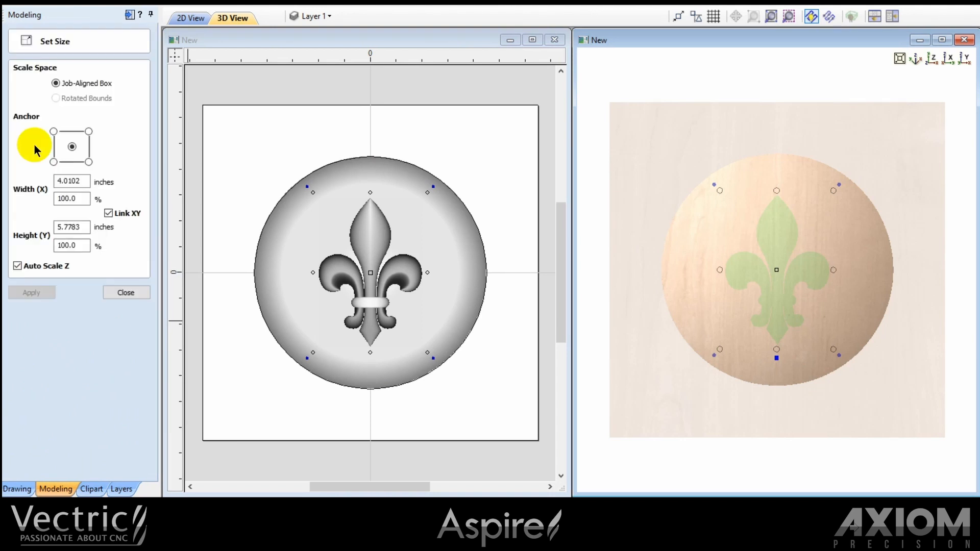
{"action": "double_click", "coordinate": [69, 180]}
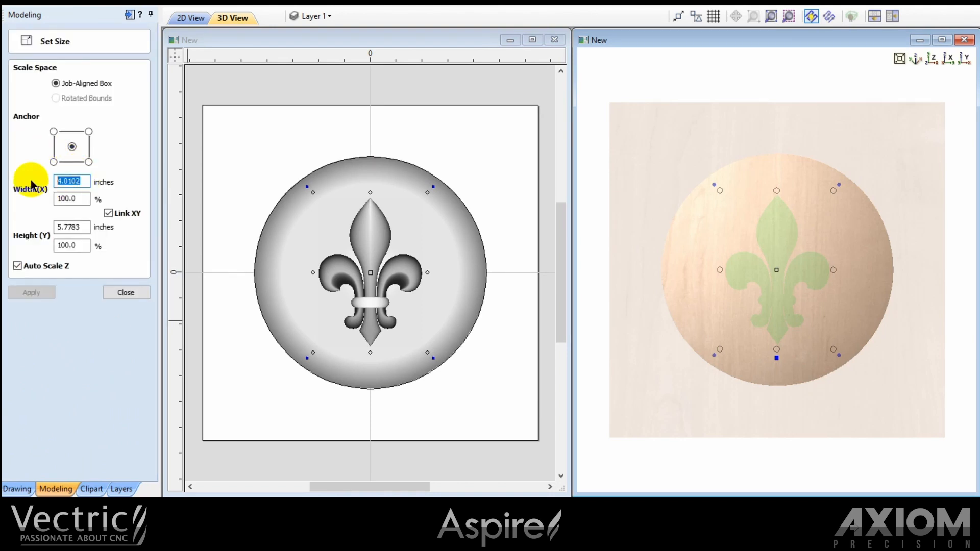
{"action": "type", "text": "2"}
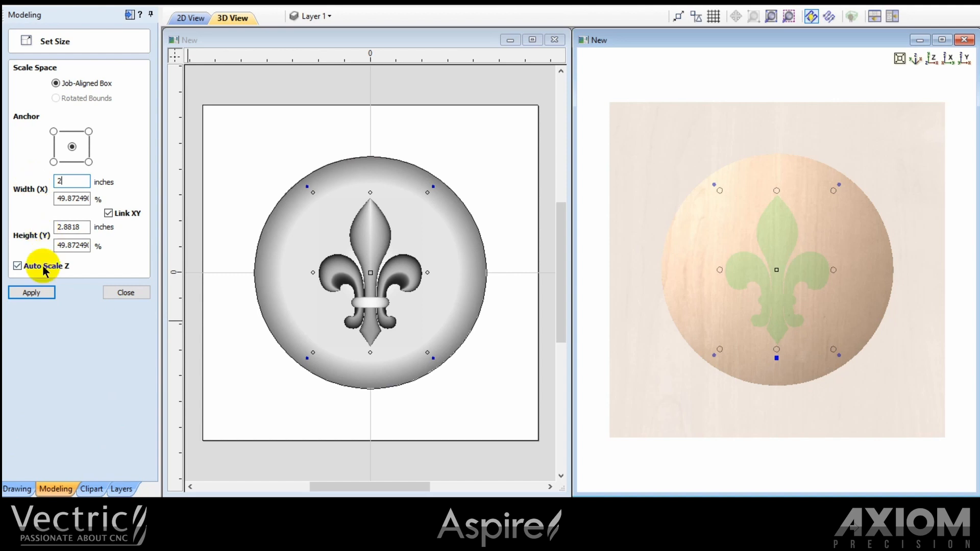
{"action": "left_click", "coordinate": [29, 293]}
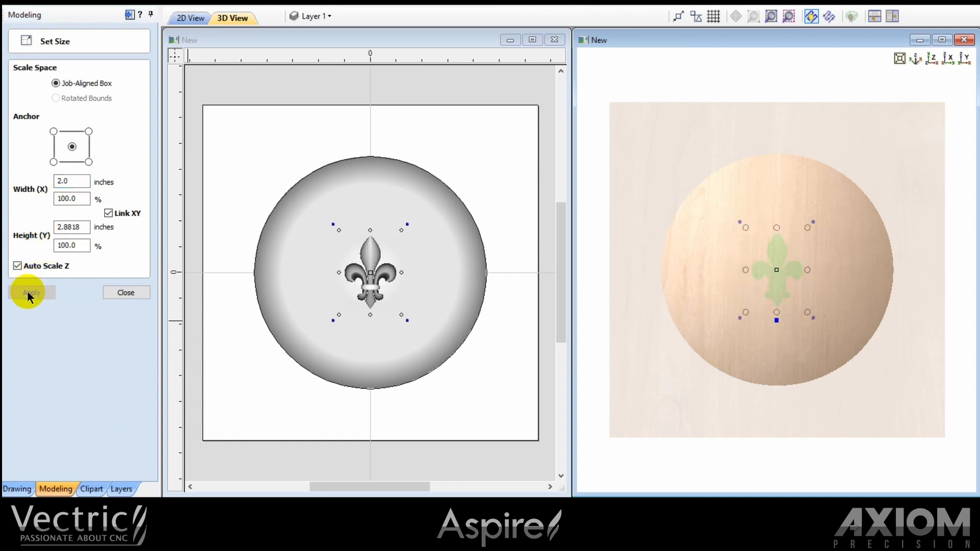
{"action": "left_click", "coordinate": [120, 292]}
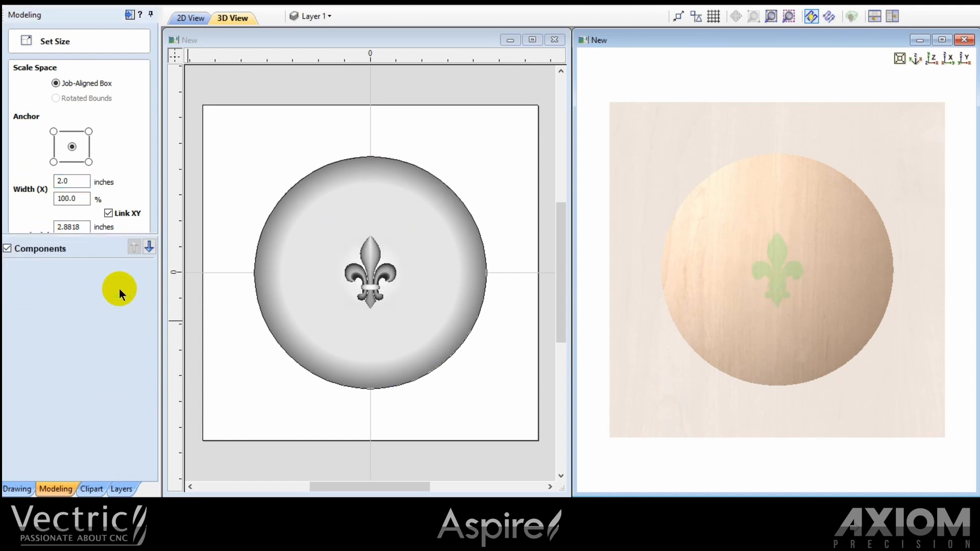
Set the fleur-de-lys component's combine mode to Add
{"action": "right_click", "coordinate": [83, 277]}
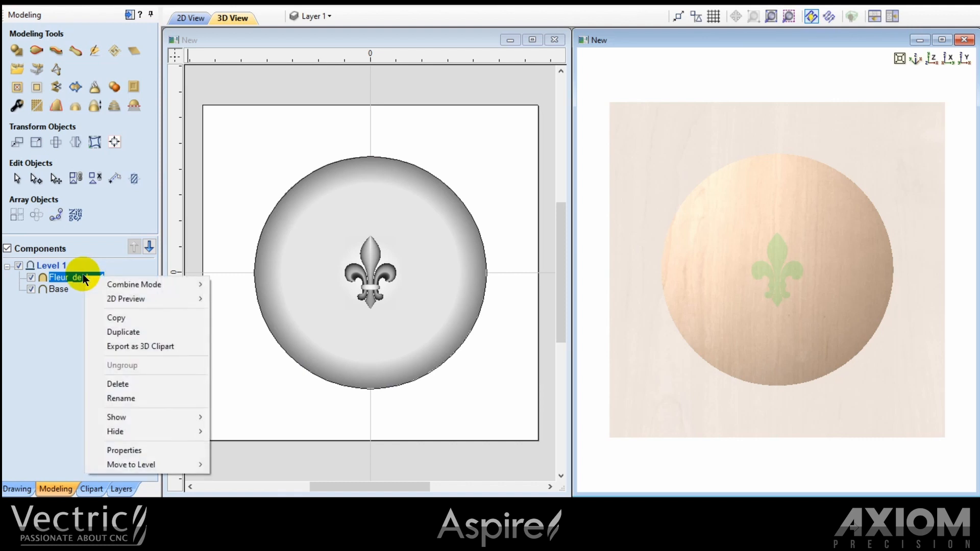
{"action": "mouse_move", "coordinate": [118, 283]}
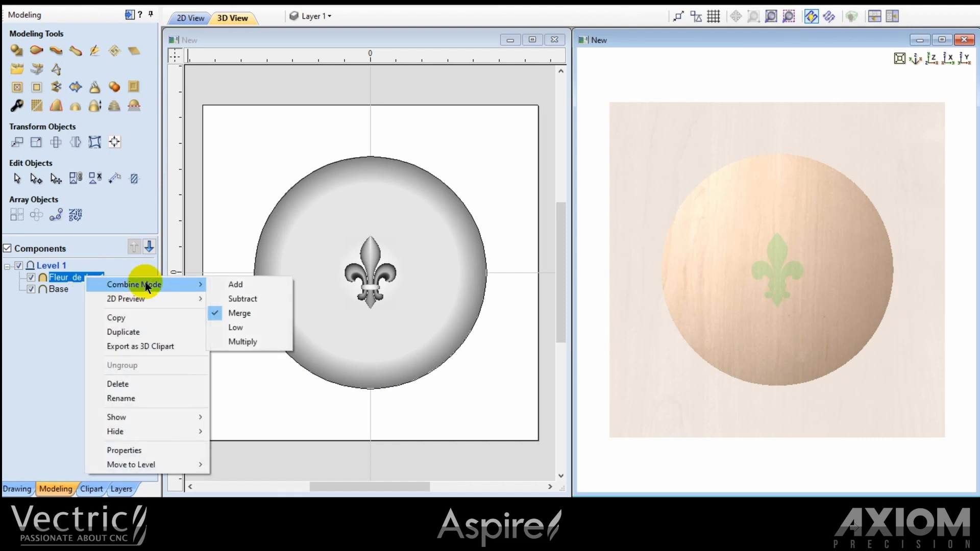
{"action": "left_click", "coordinate": [231, 285]}
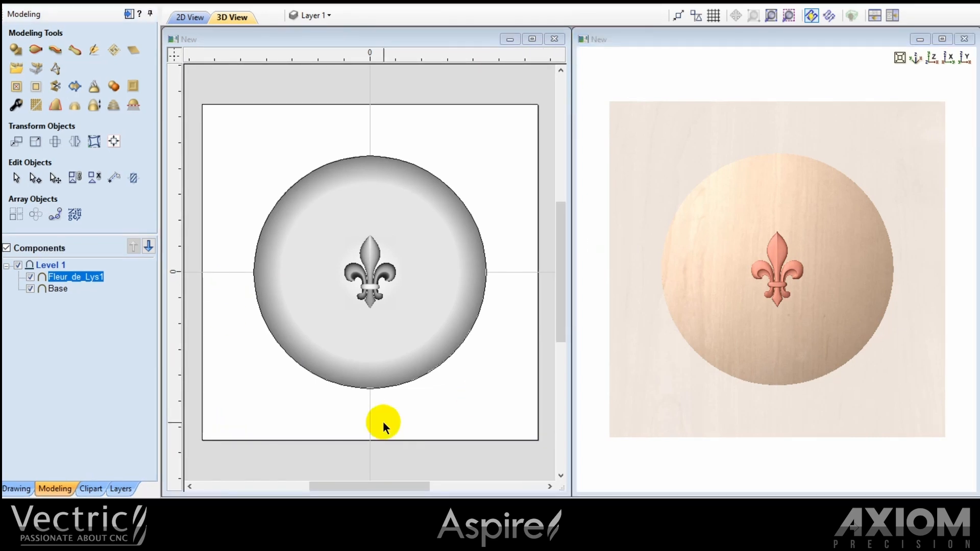
Draw a 5.2-inch-diameter circle centred at X 0, Y 0 around the fleur-de-lys
{"action": "left_click", "coordinate": [14, 489]}
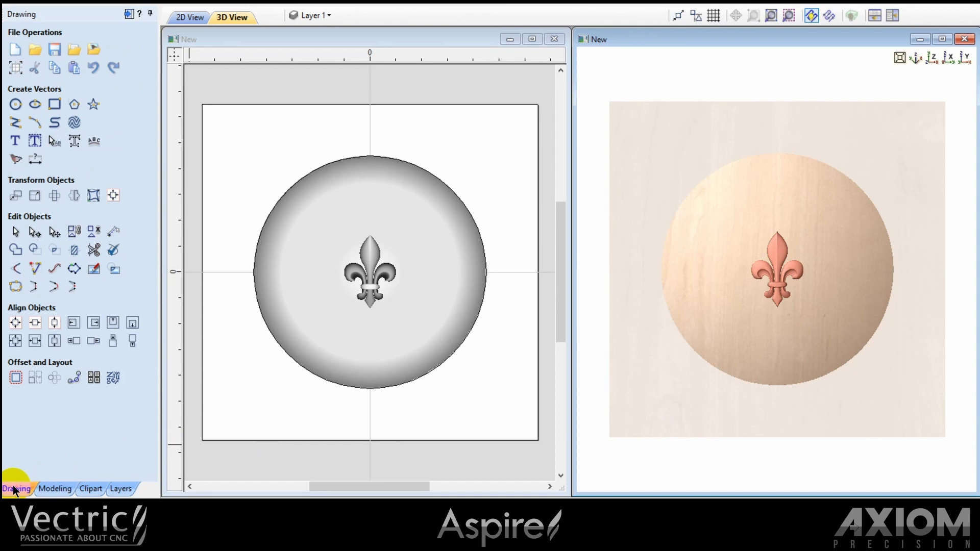
{"action": "left_click", "coordinate": [15, 105]}
{"action": "double_click", "coordinate": [53, 132]}
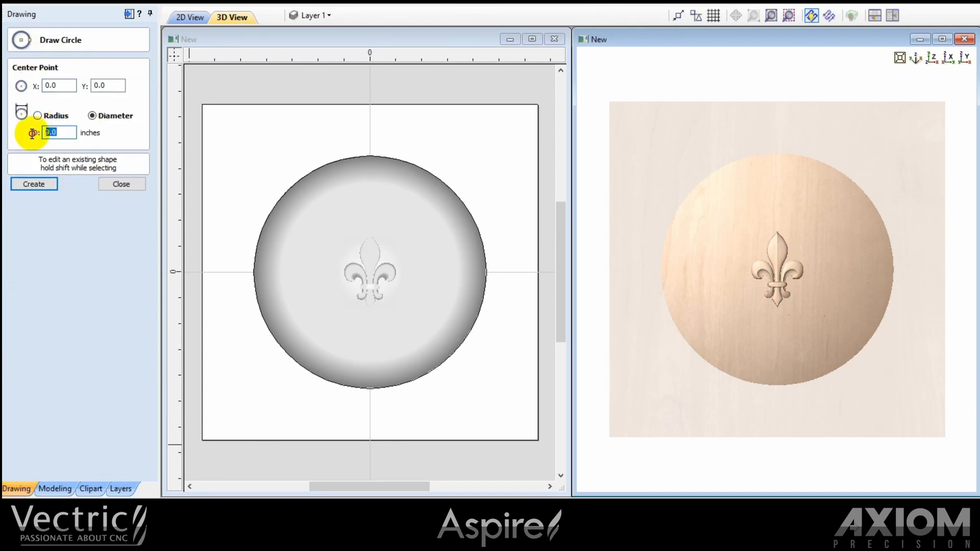
{"action": "type", "text": "5.2"}
{"action": "left_click", "coordinate": [35, 185]}
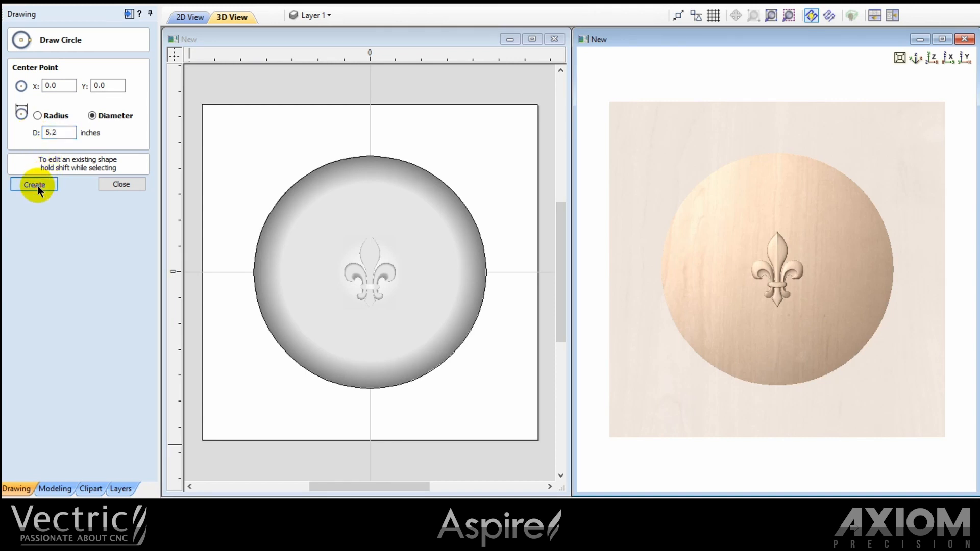
{"action": "left_click", "coordinate": [120, 185]}
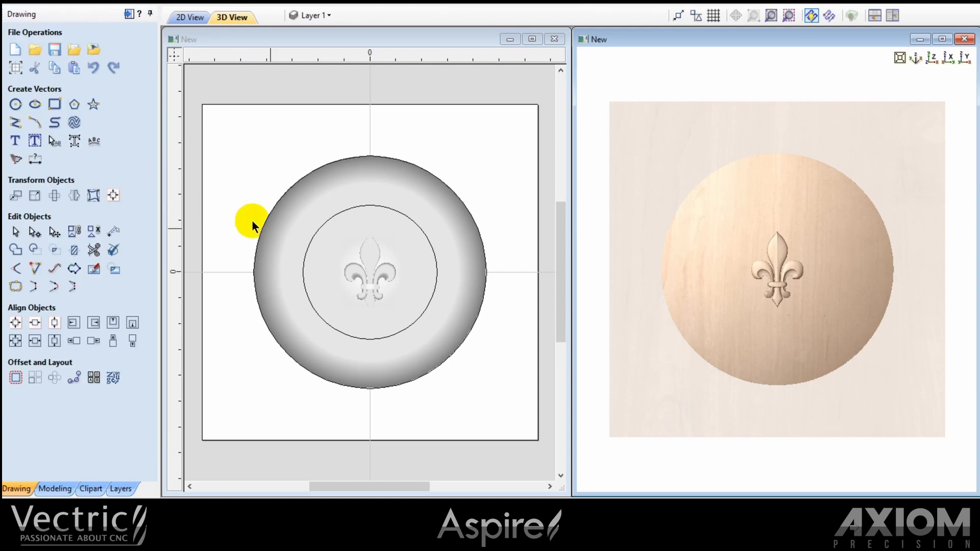
Copy the fleur-de-lys 13 times along the inner circle, aligned to the curve, in reversed direction and on a new layer
{"action": "left_click", "coordinate": [366, 265]}
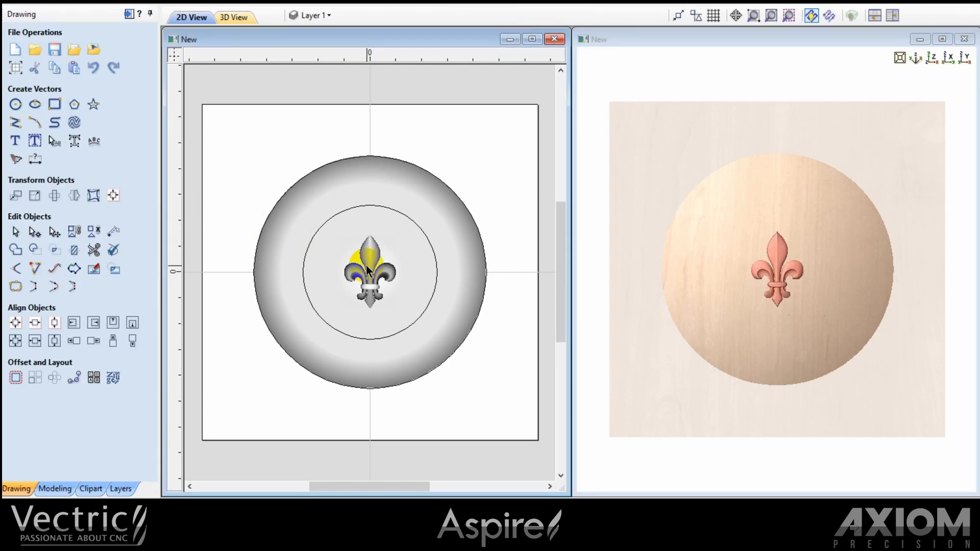
{"action": "left_click", "coordinate": [342, 333]}
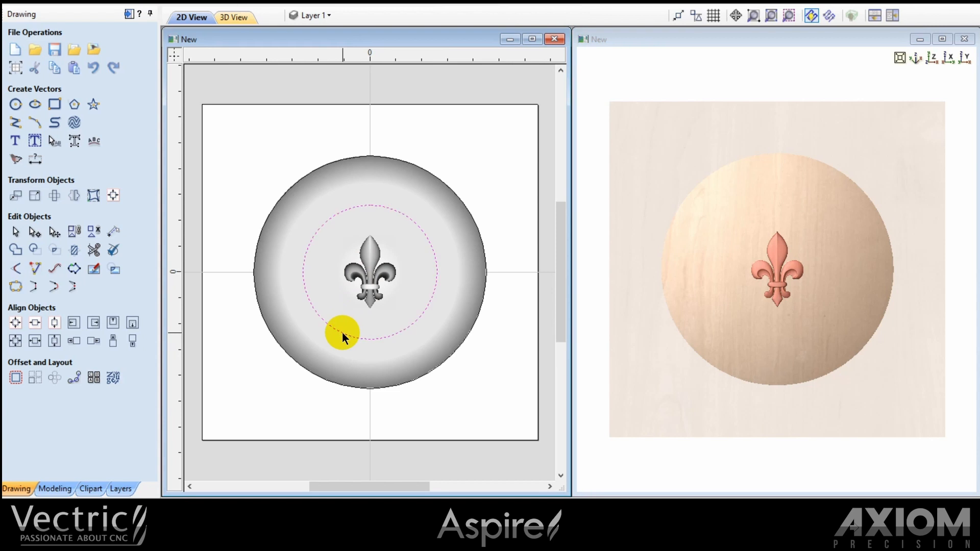
{"action": "left_click", "coordinate": [74, 378]}
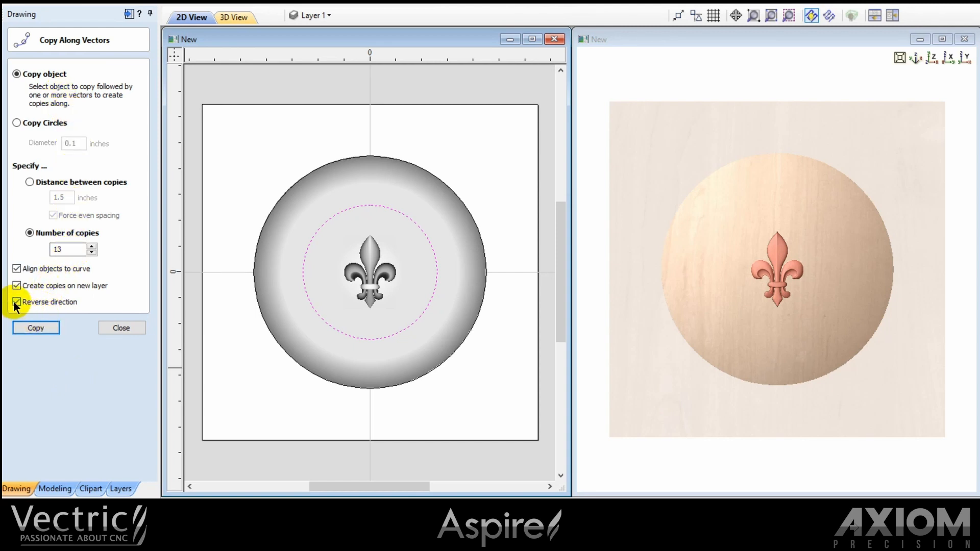
{"action": "left_click", "coordinate": [30, 328]}
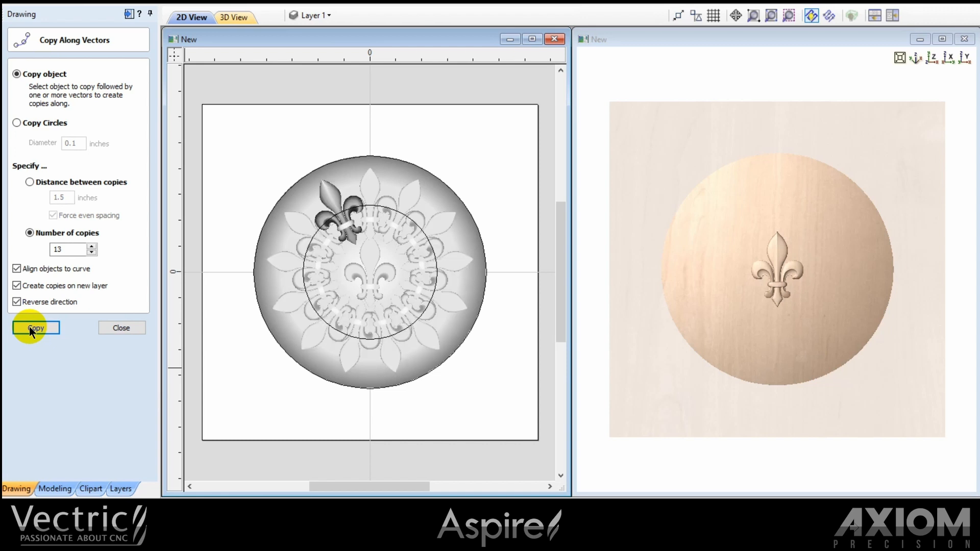
{"action": "left_click", "coordinate": [121, 327]}
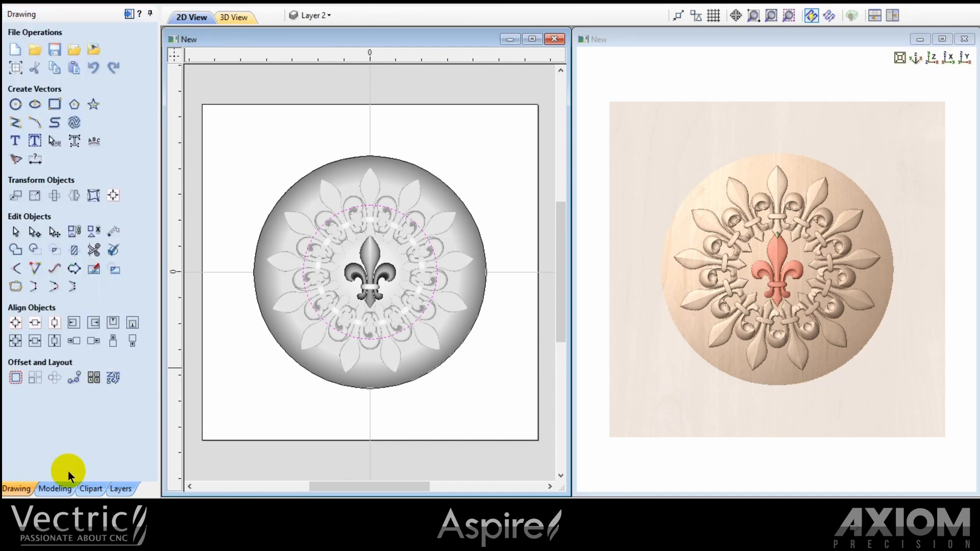
Delete the original fleur-de-lys component at the centre of the dome
{"action": "left_click", "coordinate": [55, 489]}
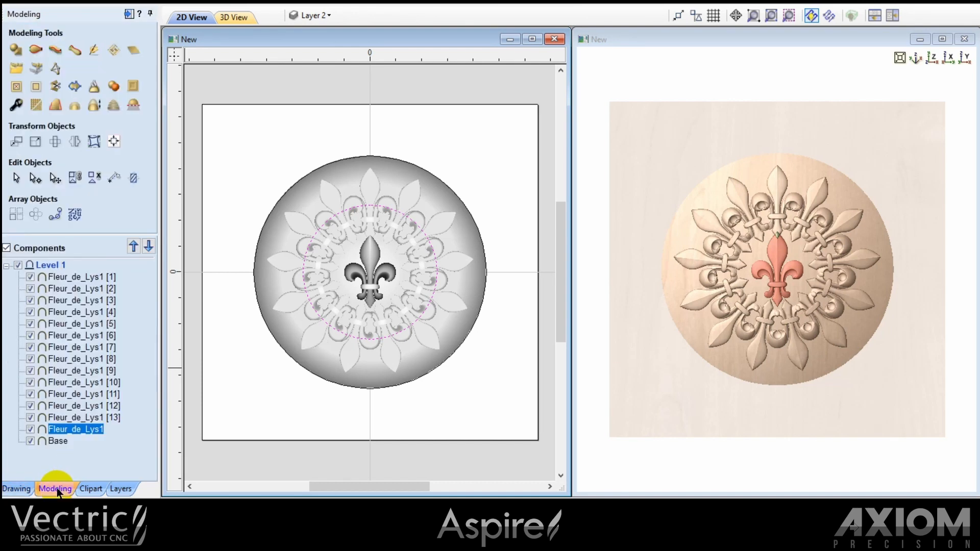
{"action": "right_click", "coordinate": [69, 429]}
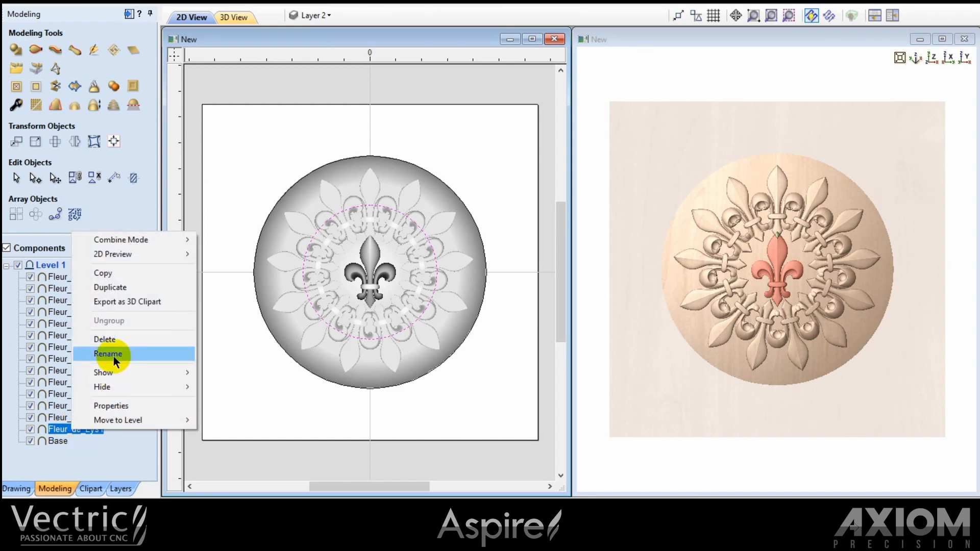
{"action": "left_click", "coordinate": [110, 339]}
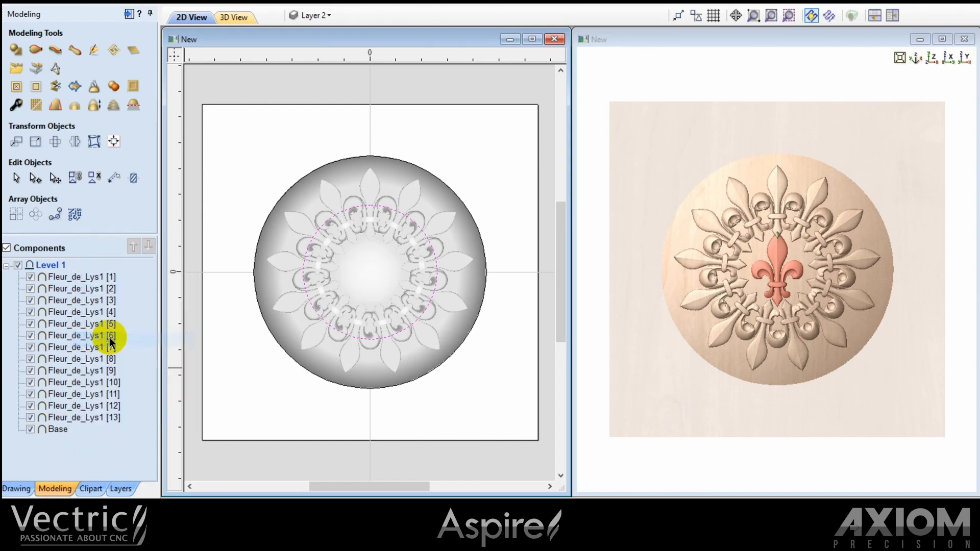
Set the combine mode of all 13 copied fleur-de-lys components to Merge
{"action": "left_click", "coordinate": [76, 417]}
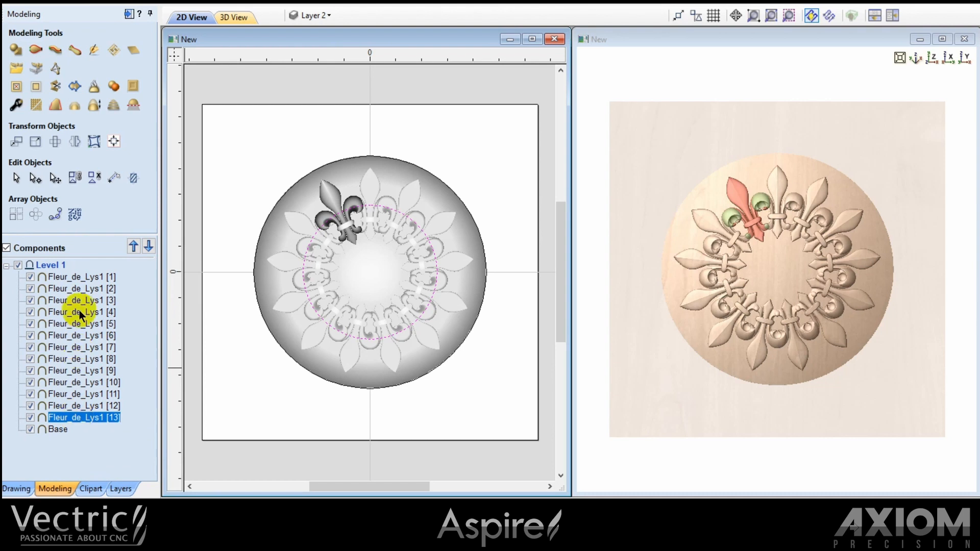
{"action": "left_click", "coordinate": [79, 279], "text": "shift"}
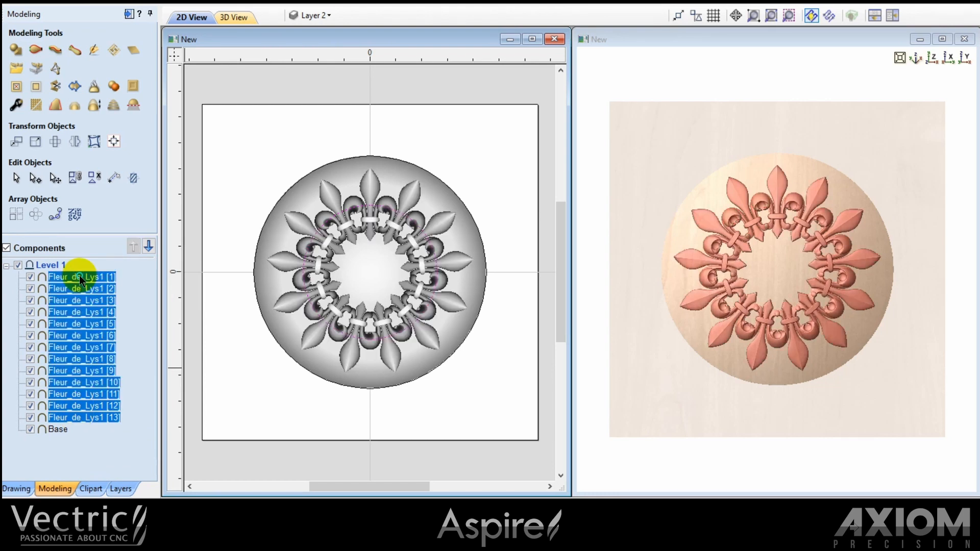
{"action": "right_click", "coordinate": [79, 277]}
{"action": "mouse_move", "coordinate": [109, 283]}
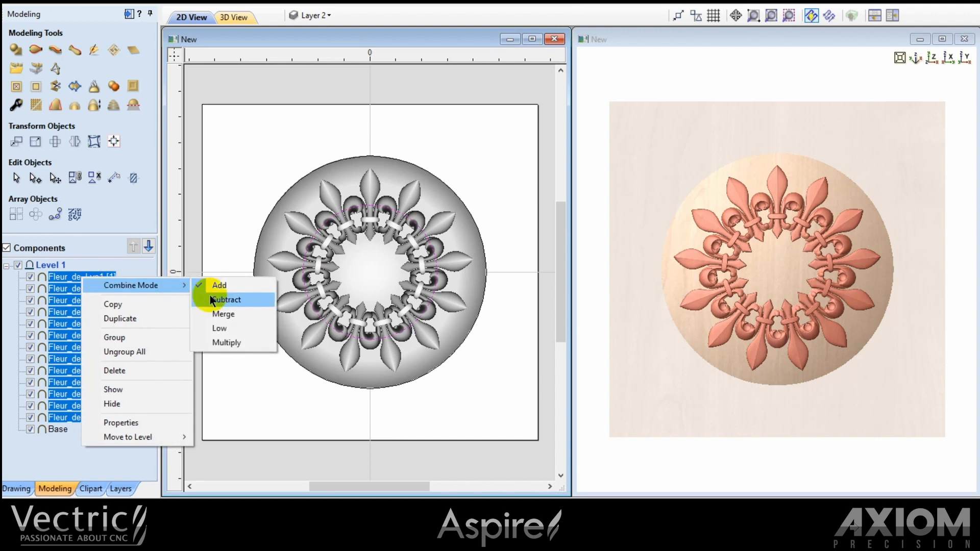
{"action": "left_click", "coordinate": [220, 313]}
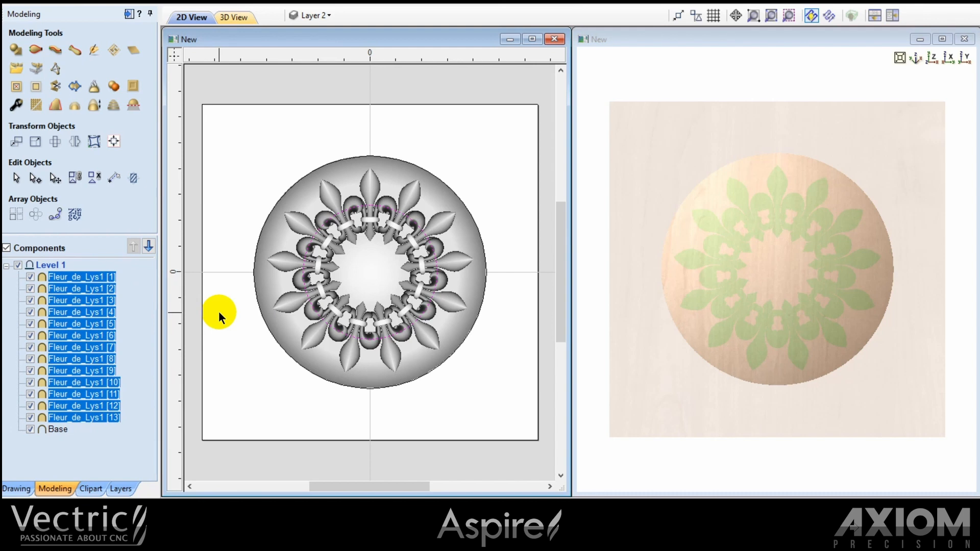
Group the 13 fleur-de-lys components, set the group's combine mode to Add, and collapse its component list
{"action": "right_click", "coordinate": [109, 348]}
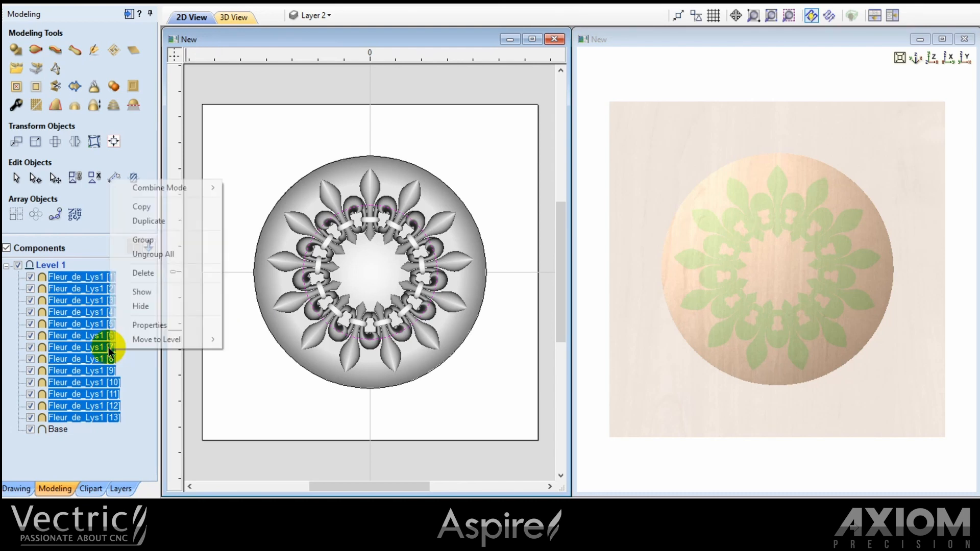
{"action": "left_click", "coordinate": [144, 241]}
{"action": "left_click", "coordinate": [60, 277]}
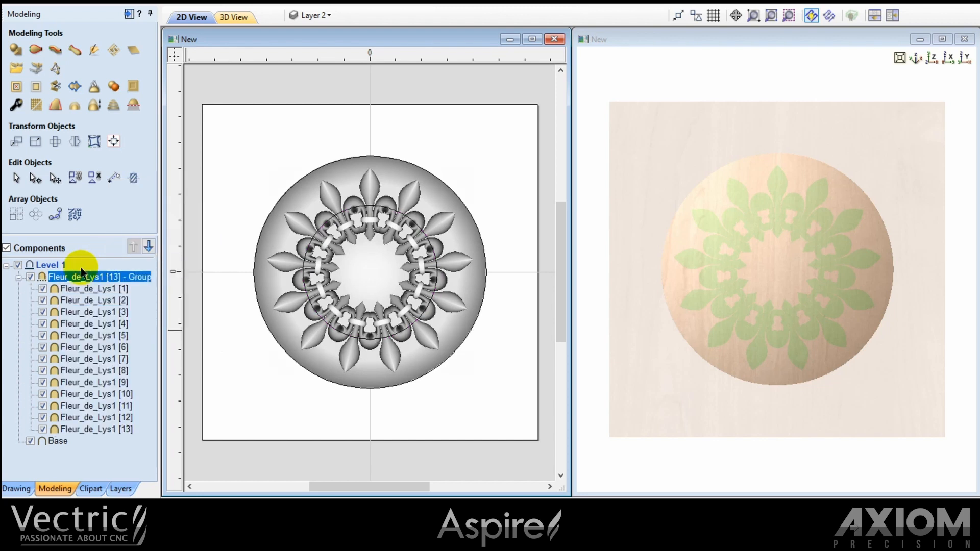
{"action": "right_click", "coordinate": [60, 277]}
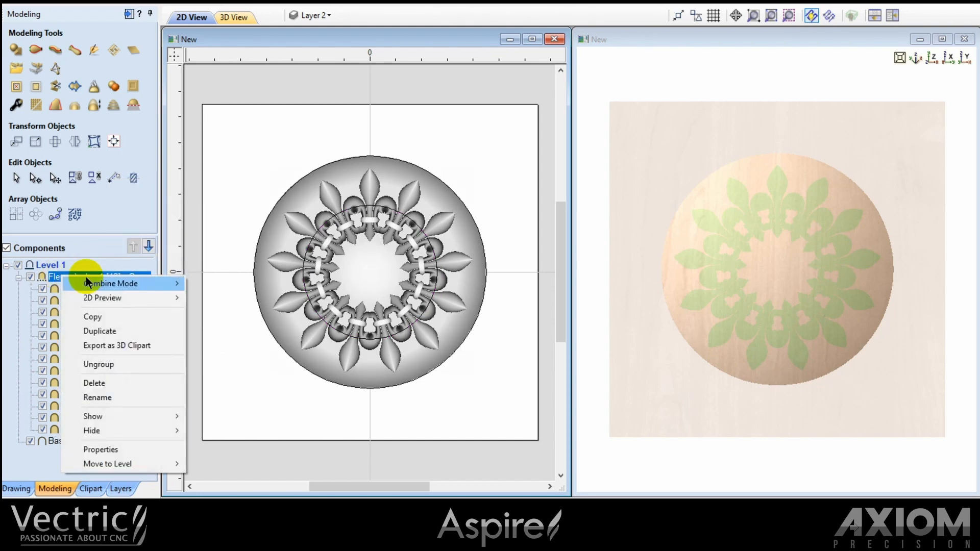
{"action": "mouse_move", "coordinate": [89, 283]}
{"action": "left_click", "coordinate": [212, 284]}
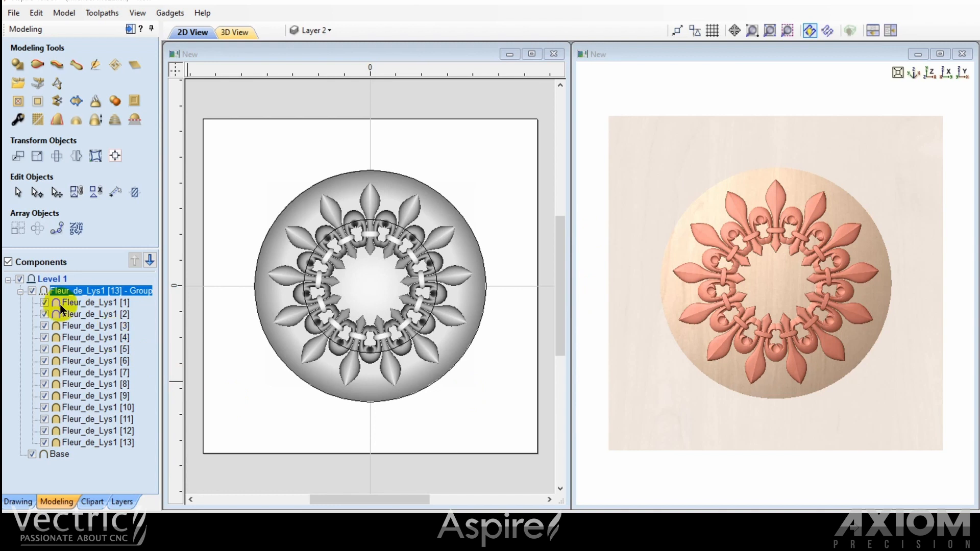
{"action": "left_click", "coordinate": [20, 291]}
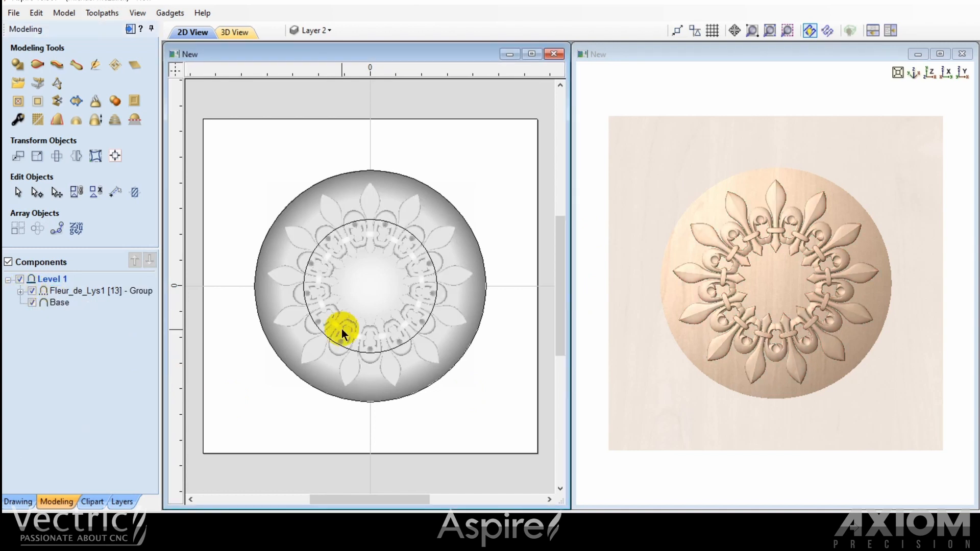
Scale the inner circle down about its centre so it follows the linking bands of the fleur-de-lys ring
{"action": "left_click", "coordinate": [420, 329]}
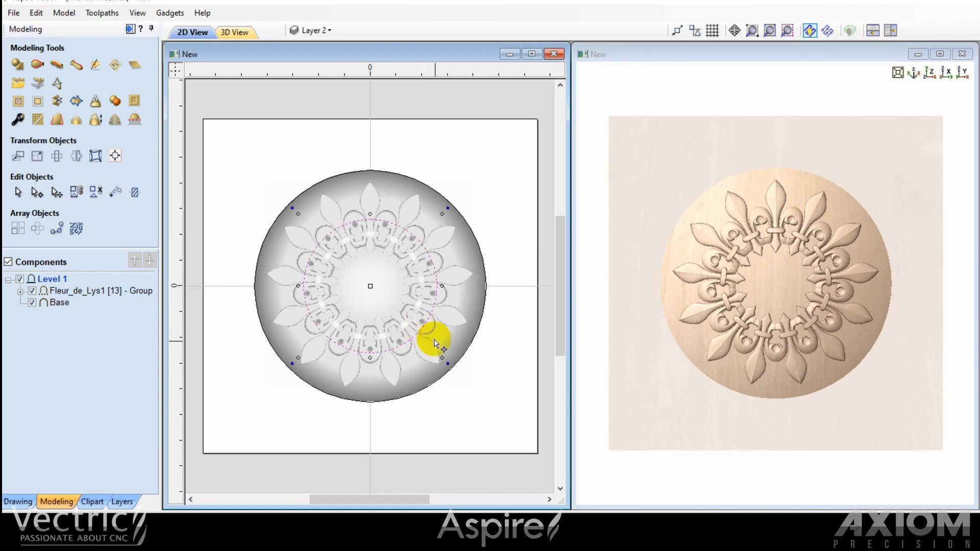
{"action": "left_click_drag", "start_coordinate": [442, 357], "coordinate": [426, 338]}
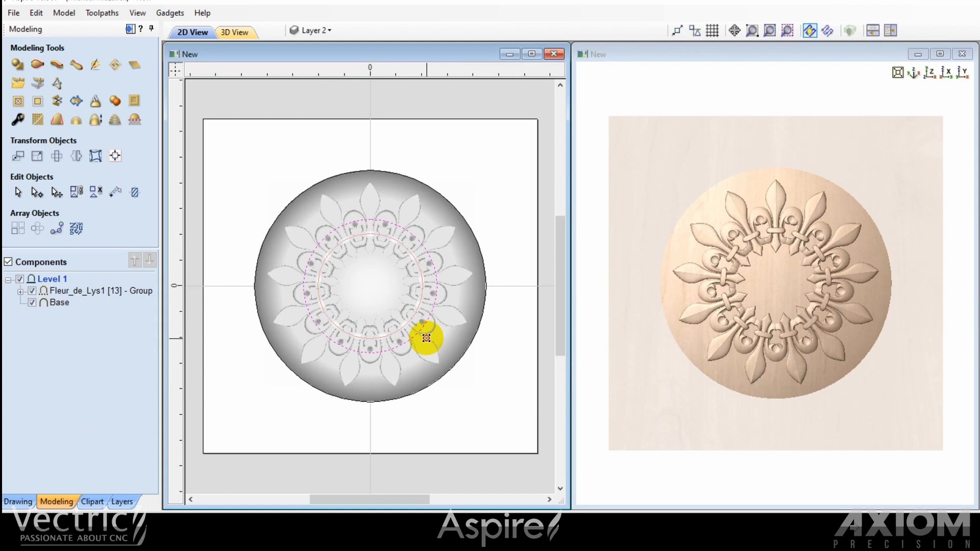
{"action": "left_click_drag", "start_coordinate": [427, 339], "coordinate": [425, 338]}
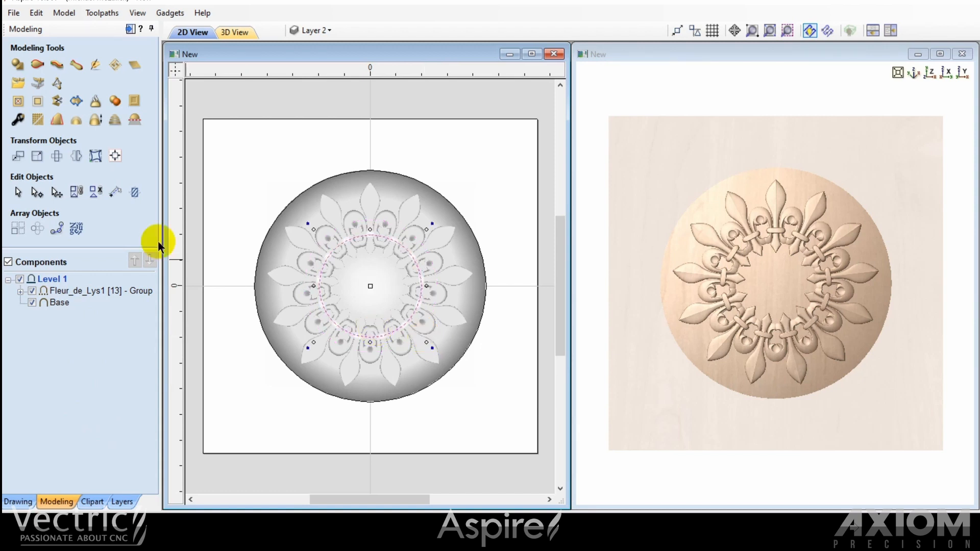
Create a round-profile shape from the inner circle with an angle of -30 degrees, no height limit and Add mode
{"action": "left_click", "coordinate": [17, 66]}
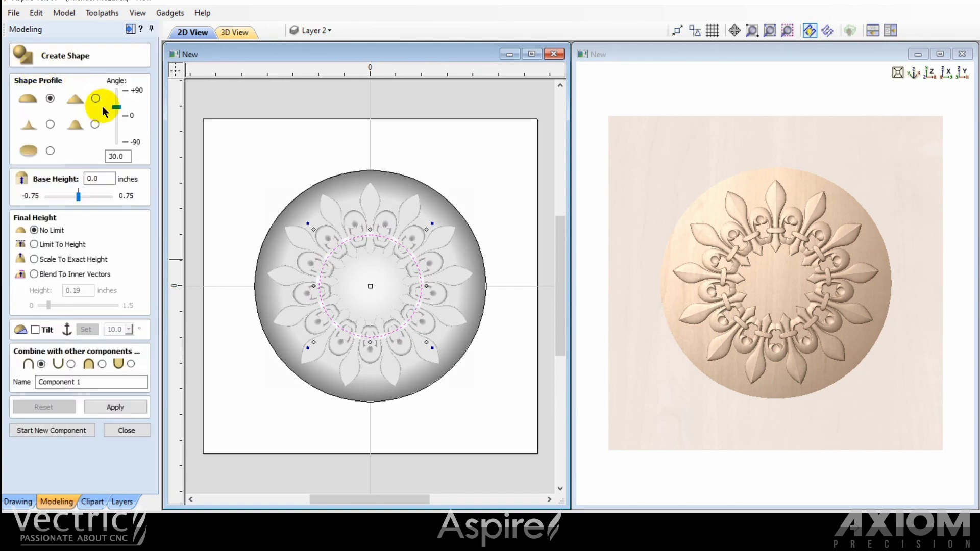
{"action": "mouse_move", "coordinate": [117, 106]}
{"action": "left_mouse_down"}
{"action": "mouse_move", "coordinate": [119, 95]}
{"action": "mouse_move", "coordinate": [117, 125]}
{"action": "left_mouse_up"}
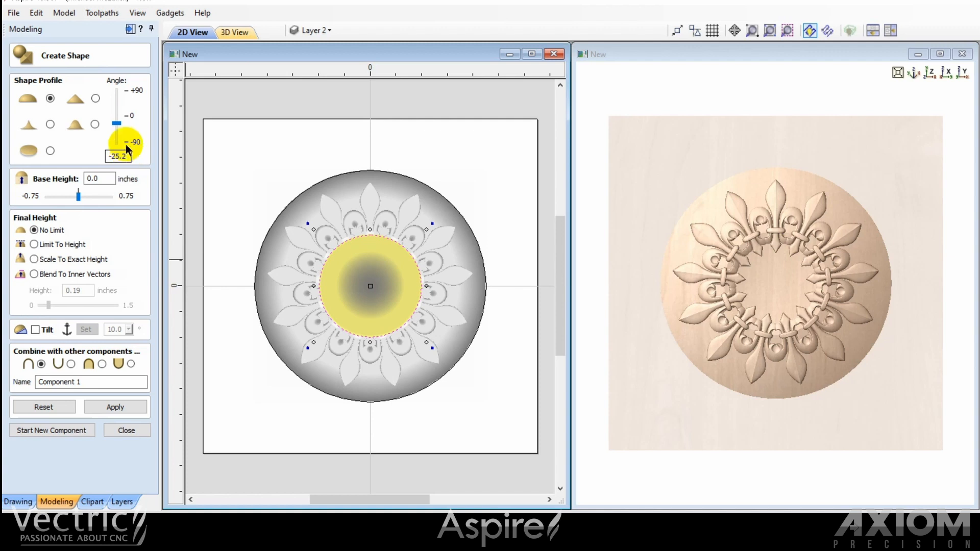
{"action": "left_click_drag", "start_coordinate": [129, 156], "coordinate": [122, 156]}
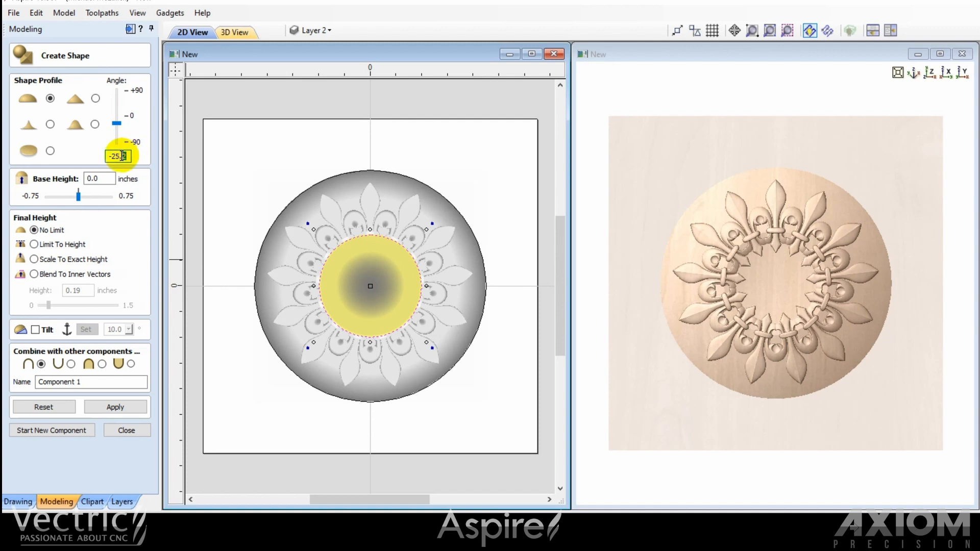
{"action": "key", "text": "BackSpace"}
{"action": "key", "text": "BackSpace"}
{"action": "key", "text": "BackSpace"}
{"action": "key", "text": "BackSpace"}
{"action": "type", "text": "30"}
{"action": "left_click", "coordinate": [115, 406]}
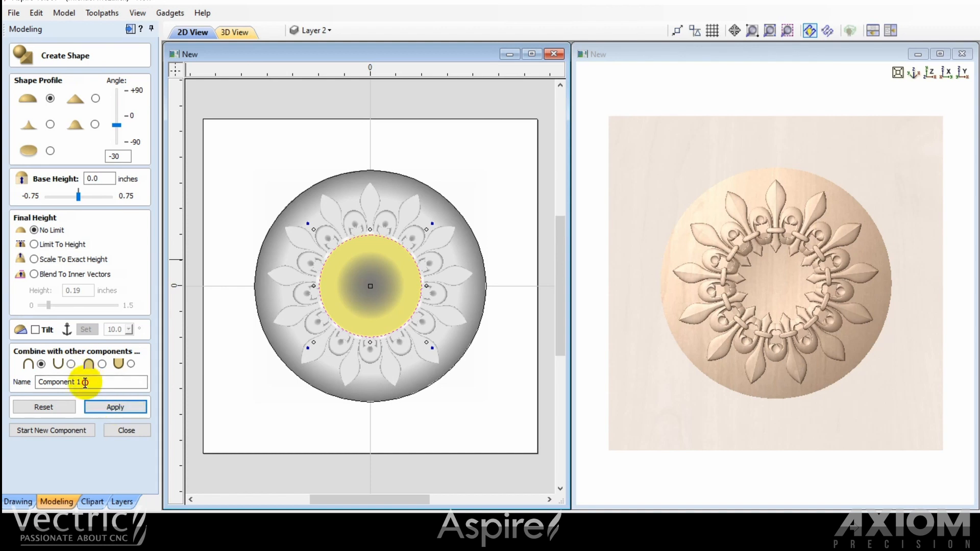
Name the recessed centre component Dish, apply it and finish the shape
{"action": "left_click_drag", "start_coordinate": [84, 382], "coordinate": [30, 380]}
{"action": "type", "text": "Dish"}
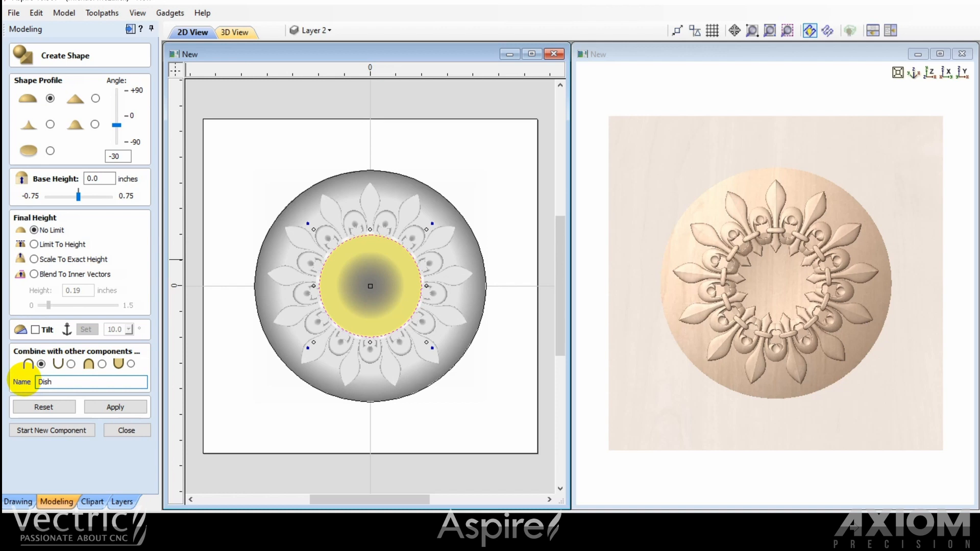
{"action": "left_click", "coordinate": [105, 407]}
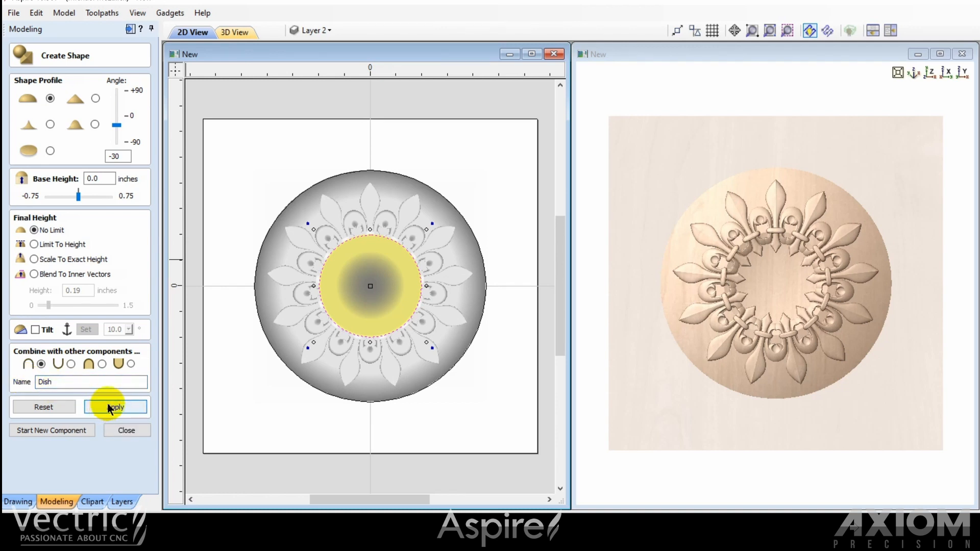
{"action": "left_click", "coordinate": [130, 433]}
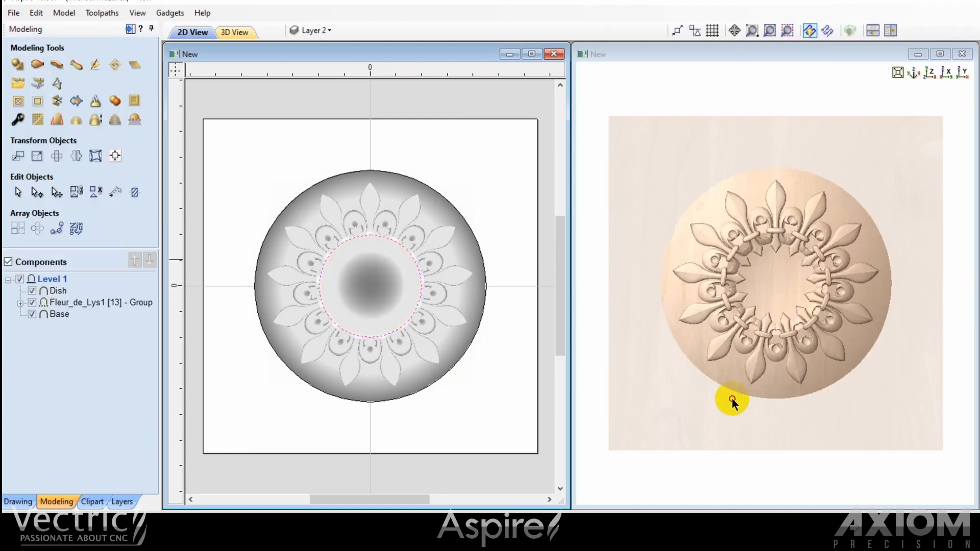
{"action": "left_click_drag", "start_coordinate": [732, 399], "coordinate": [606, 366]}
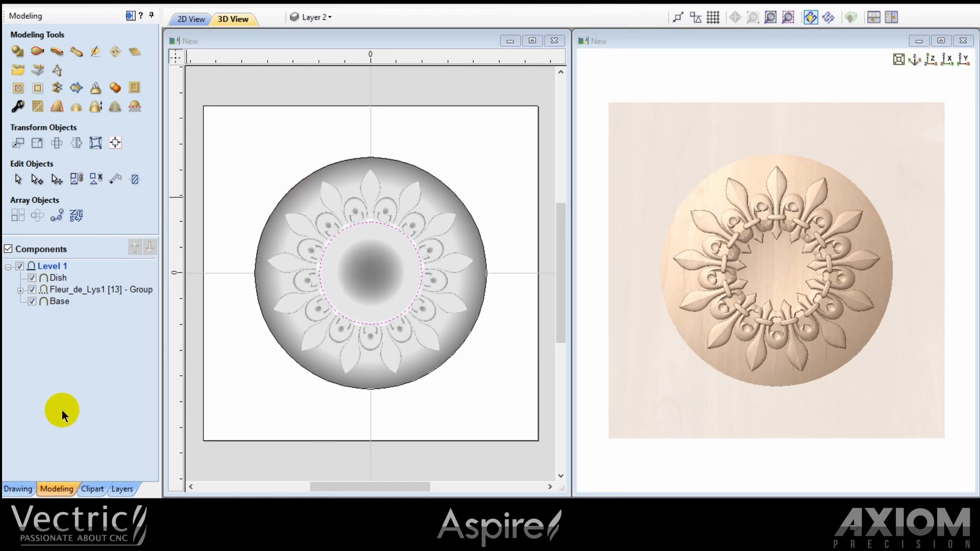
Add the Flourish 101-13 ring from the Decorative clipart library to the model
{"action": "left_click", "coordinate": [92, 490]}
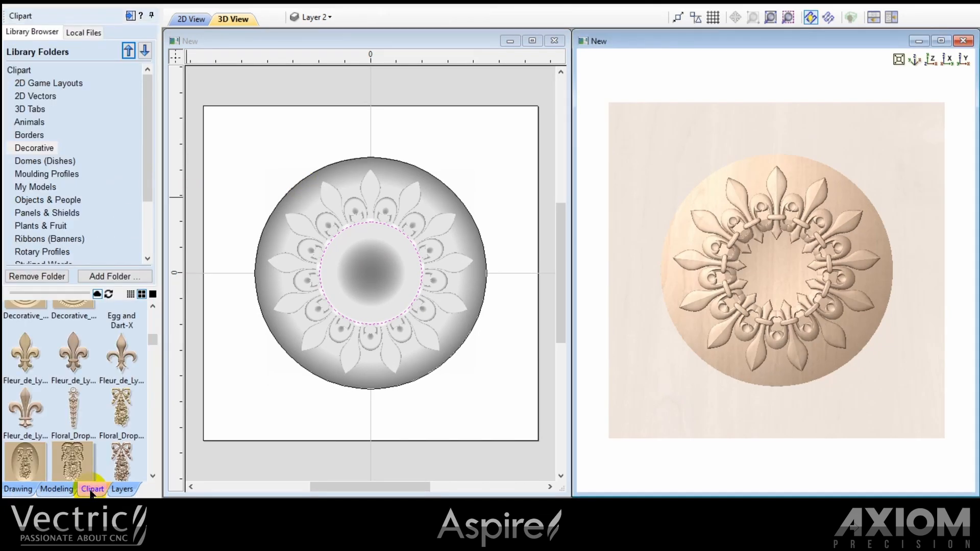
{"action": "left_click_drag", "start_coordinate": [156, 342], "coordinate": [155, 349]}
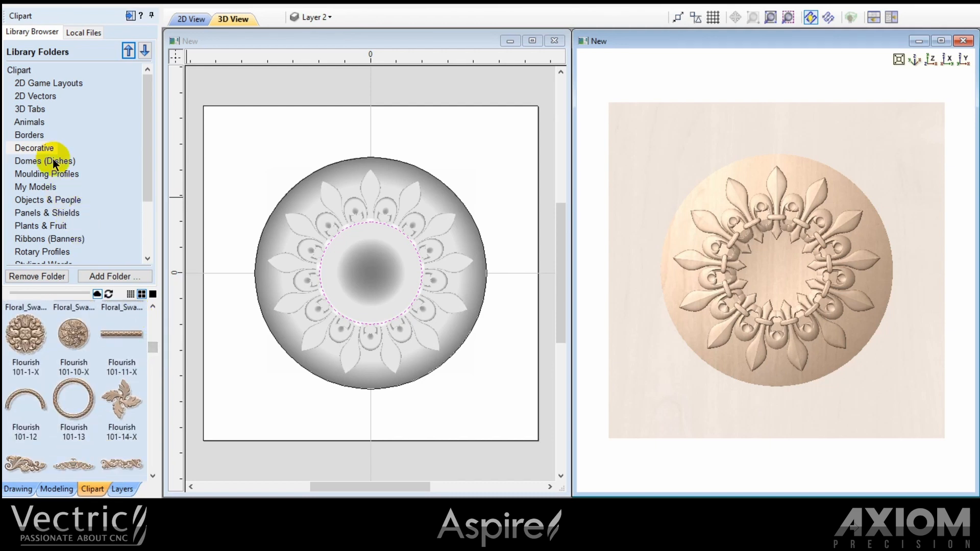
{"action": "left_click", "coordinate": [88, 404]}
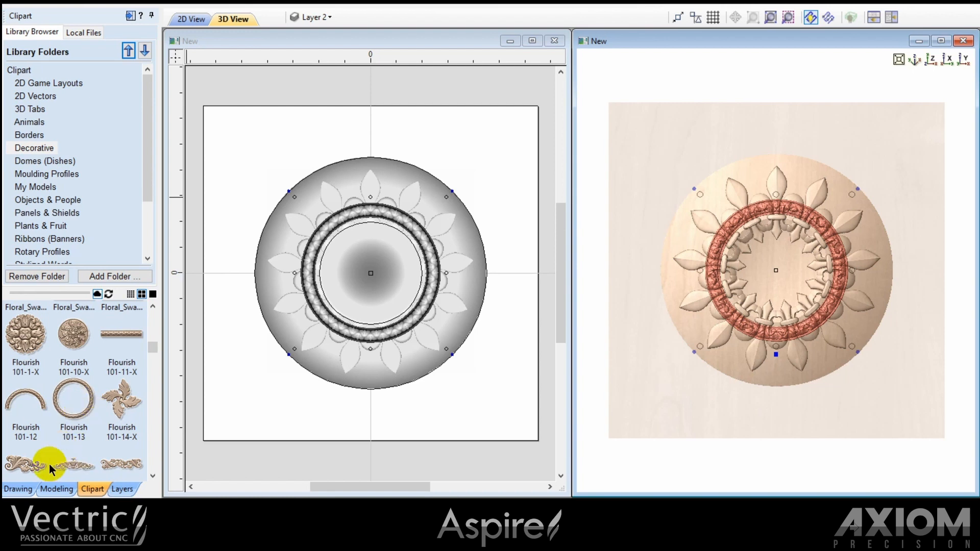
Resize the flourish ring to 9 inches wide about its centre, with XY linked and automatic Z scaling turned off
{"action": "left_click", "coordinate": [18, 489]}
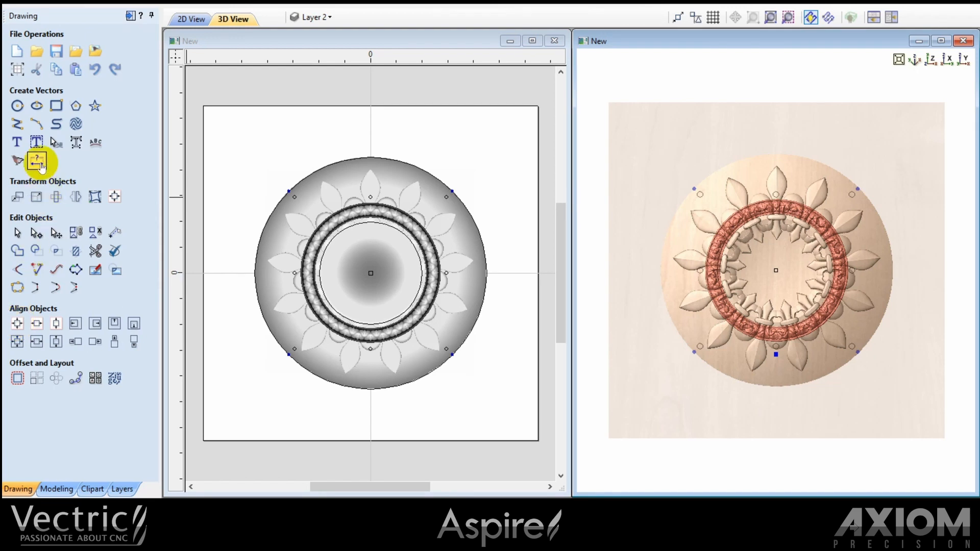
{"action": "left_click", "coordinate": [36, 197]}
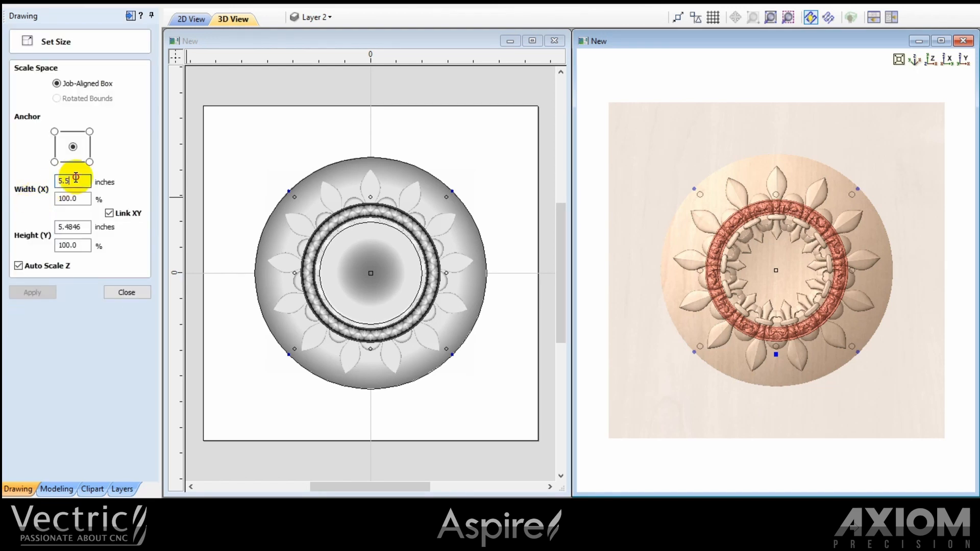
{"action": "left_click_drag", "start_coordinate": [75, 181], "coordinate": [35, 181]}
{"action": "type", "text": "9"}
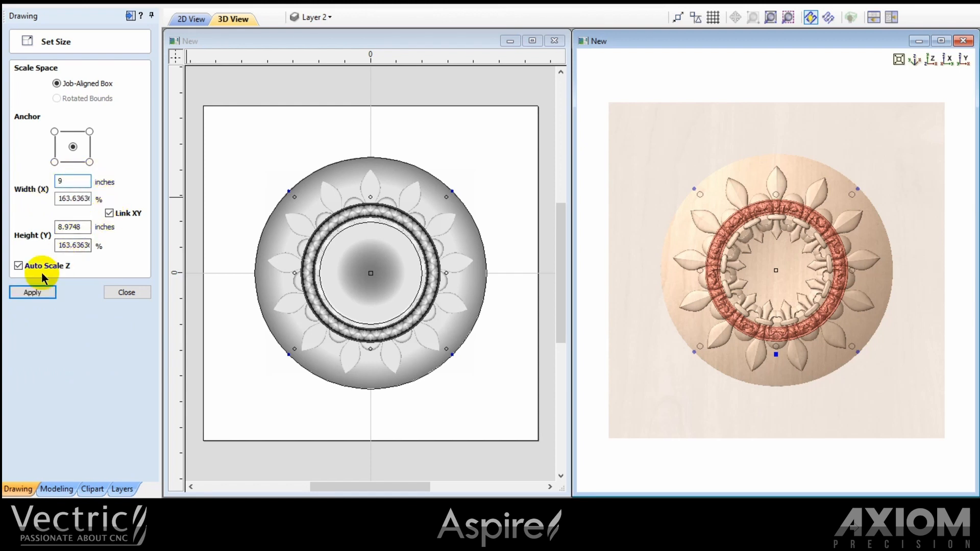
{"action": "left_click", "coordinate": [17, 266]}
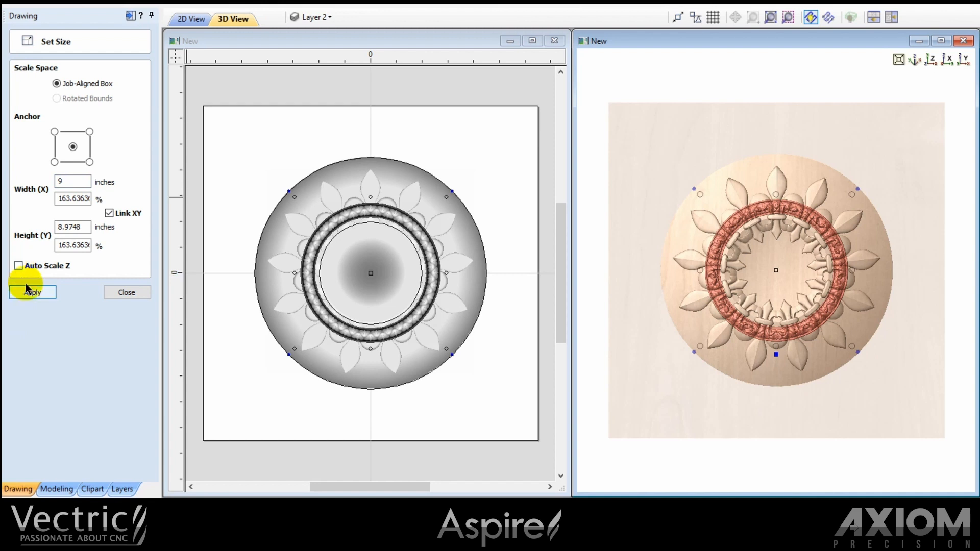
{"action": "left_click", "coordinate": [32, 294]}
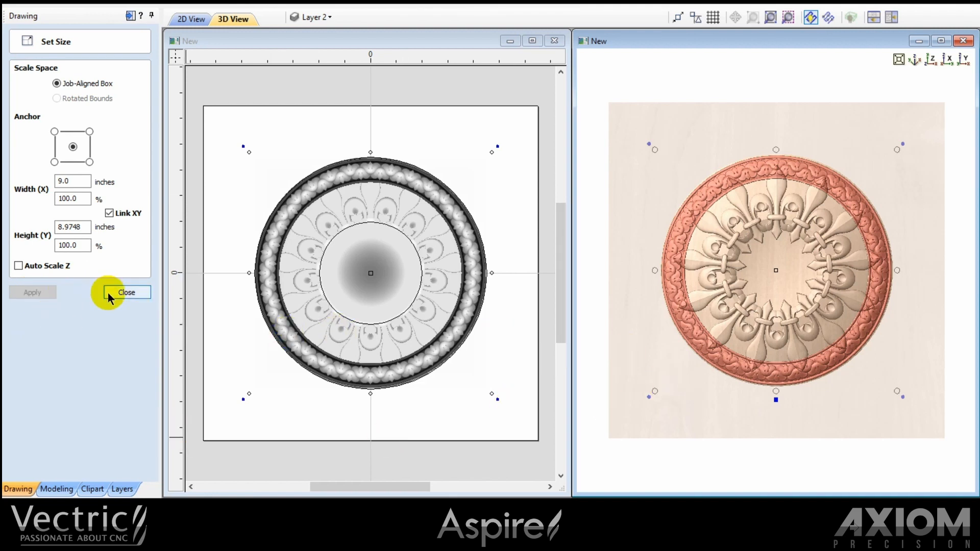
{"action": "left_click", "coordinate": [121, 298]}
{"action": "left_click", "coordinate": [395, 457]}
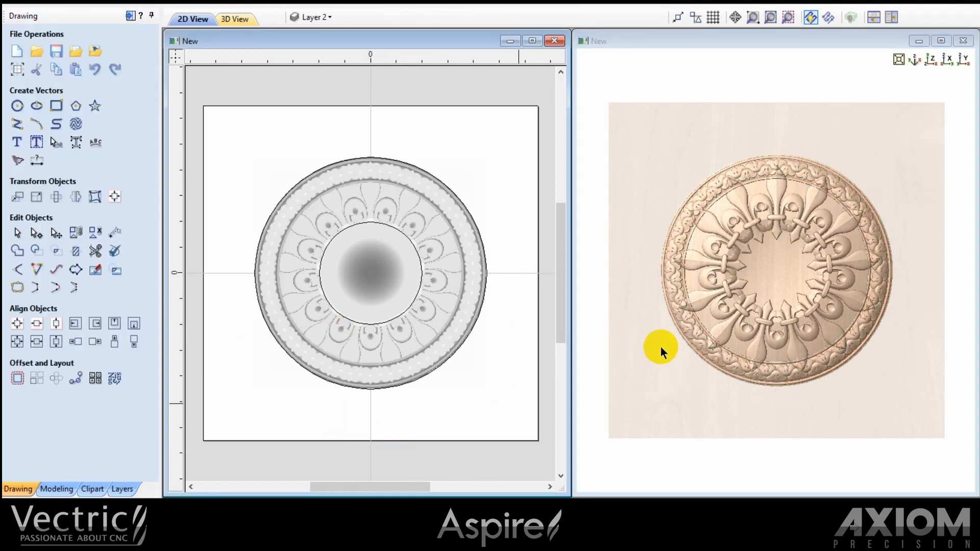
Insert a new component level above Level 1 and move the Flourish 101-13 ring into it
{"action": "left_click", "coordinate": [733, 337]}
{"action": "scroll", "coordinate": [733, 337], "scroll_direction": "up", "scroll_amount": 5}
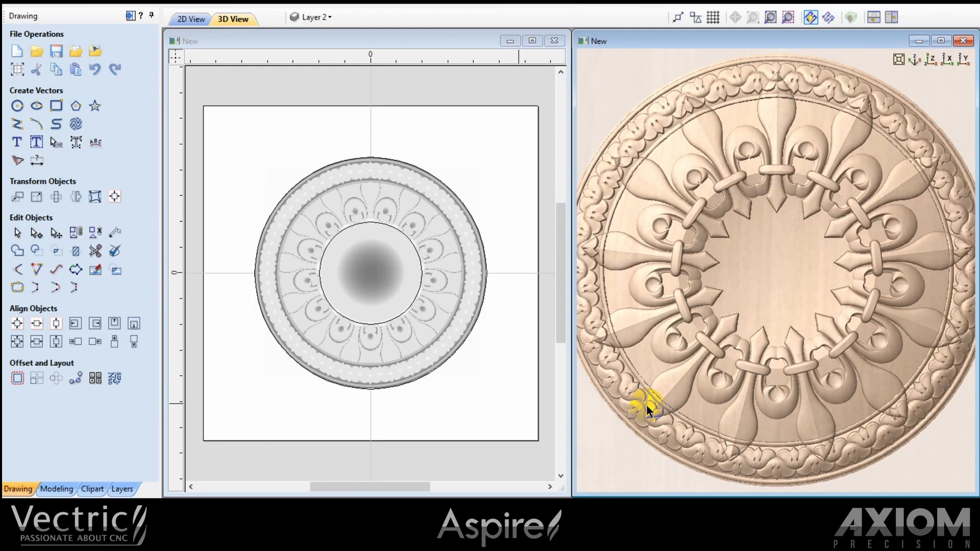
{"action": "left_click", "coordinate": [57, 489]}
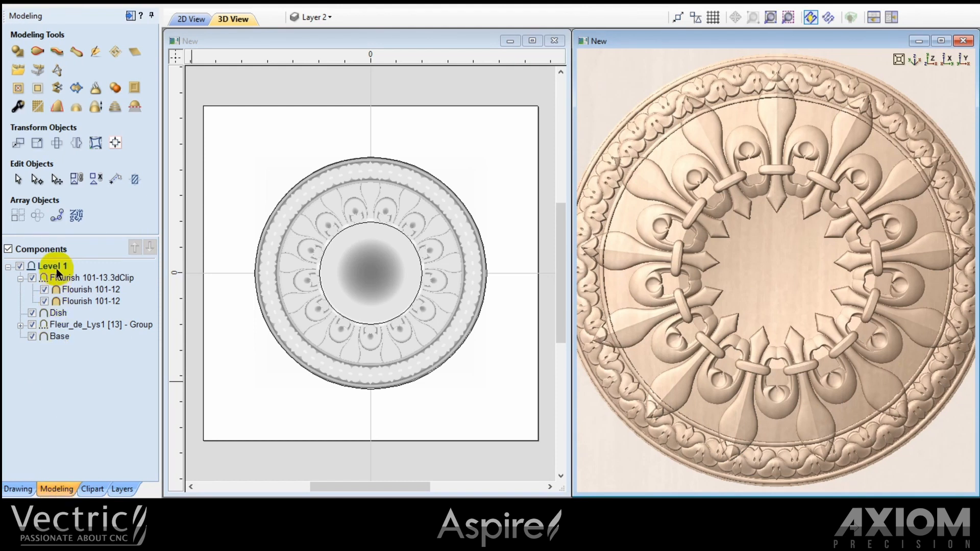
{"action": "left_click", "coordinate": [21, 278]}
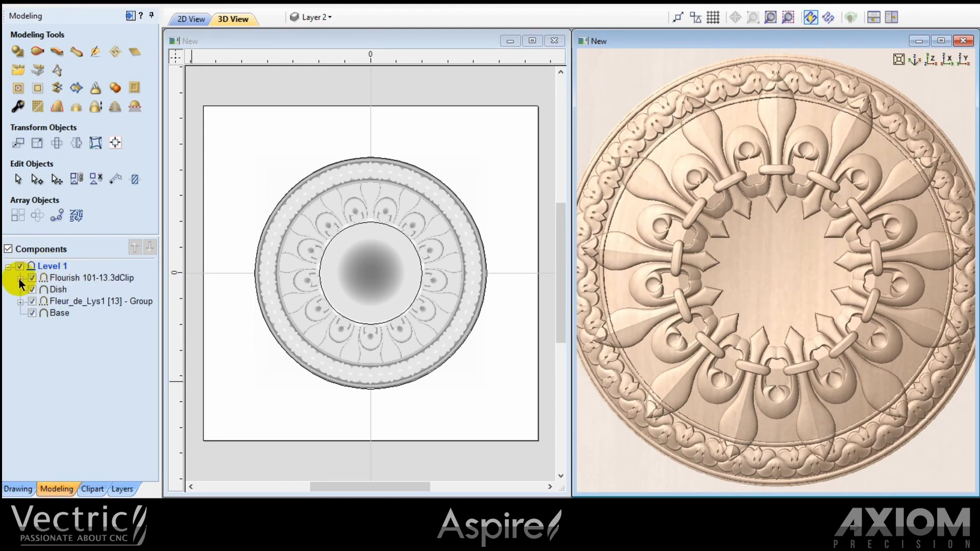
{"action": "right_click", "coordinate": [50, 267]}
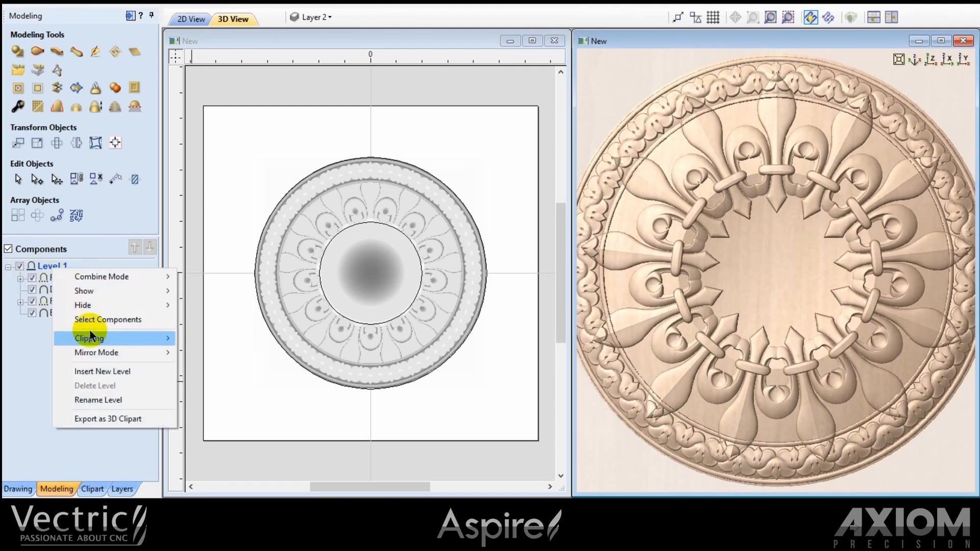
{"action": "left_click", "coordinate": [92, 373]}
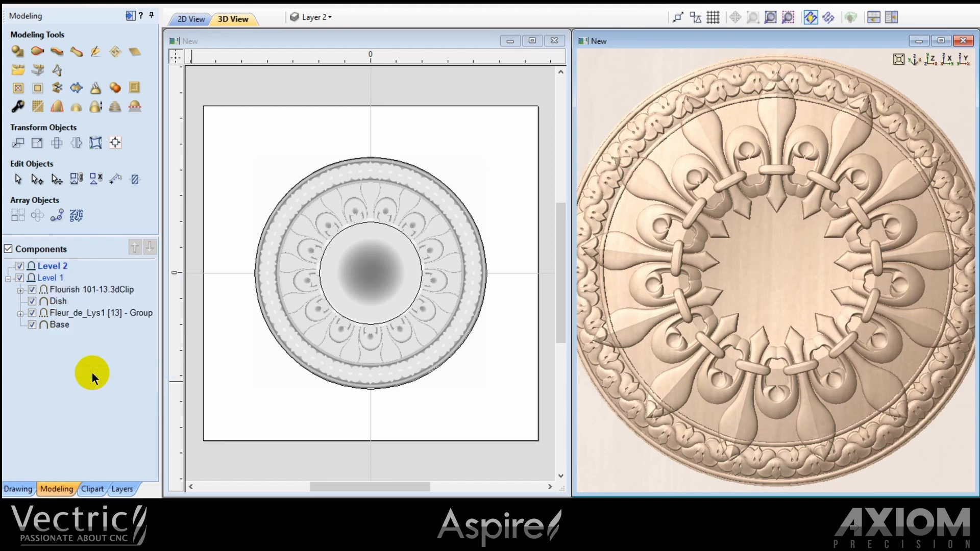
{"action": "left_click", "coordinate": [76, 288]}
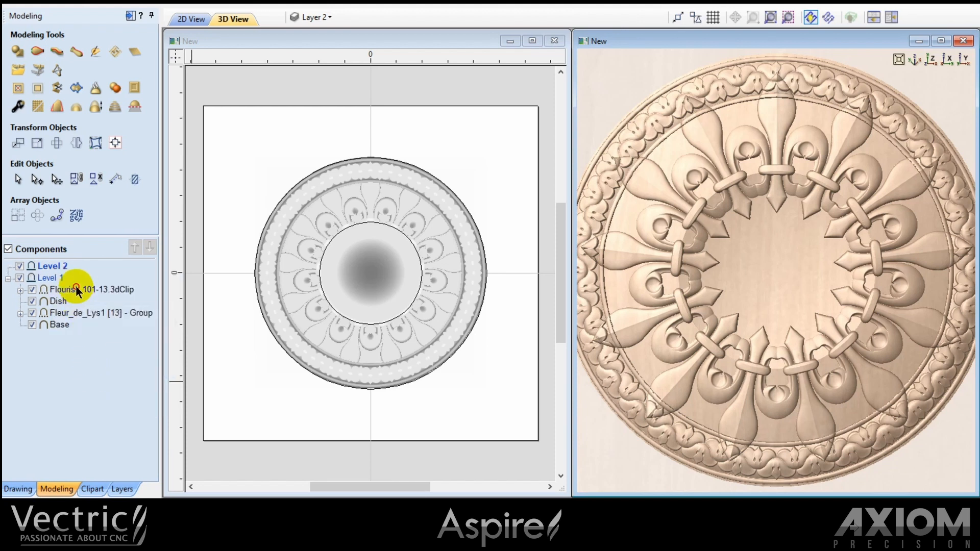
{"action": "left_click_drag", "start_coordinate": [75, 287], "coordinate": [76, 267]}
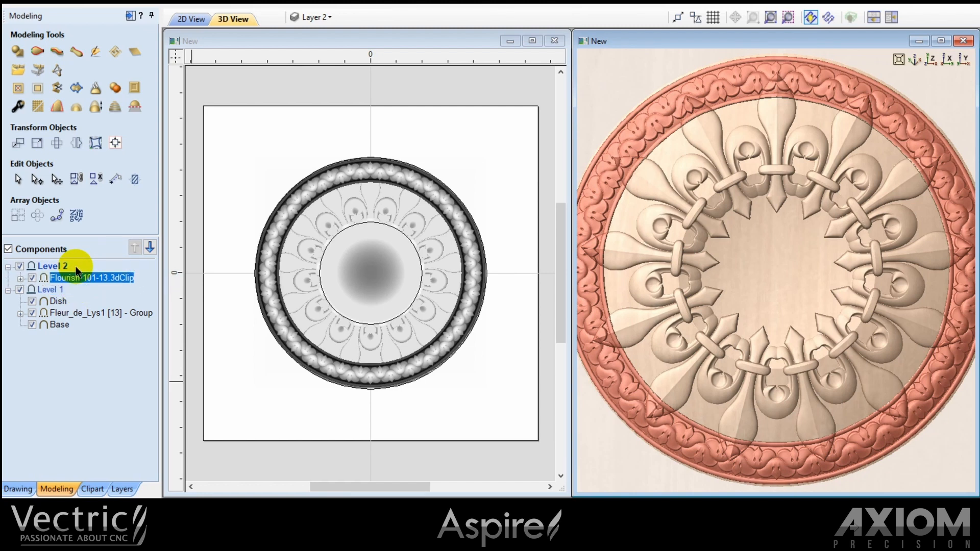
Duplicate the Base component and move the copy into Level 2, directly below the flourish ring
{"action": "left_click", "coordinate": [59, 325]}
{"action": "right_click", "coordinate": [61, 323]}
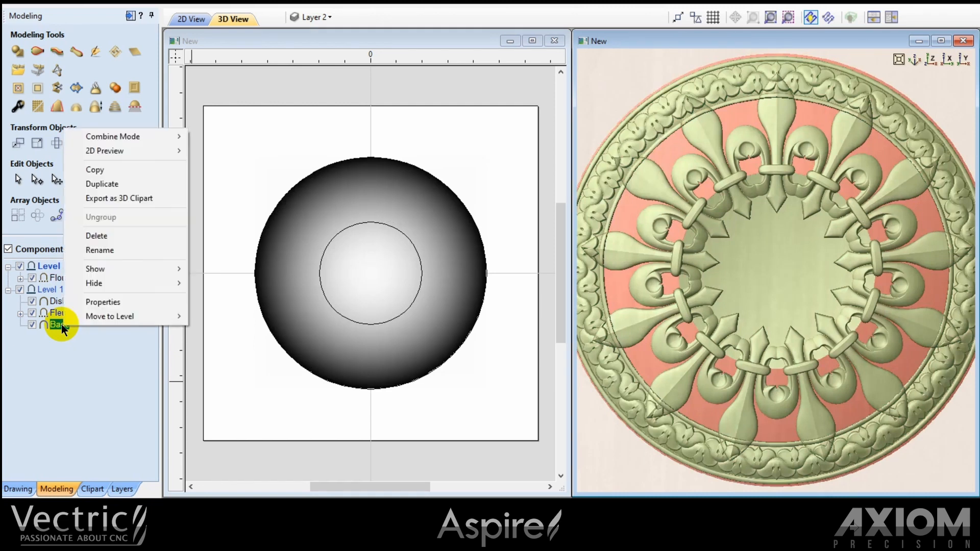
{"action": "left_click", "coordinate": [102, 185]}
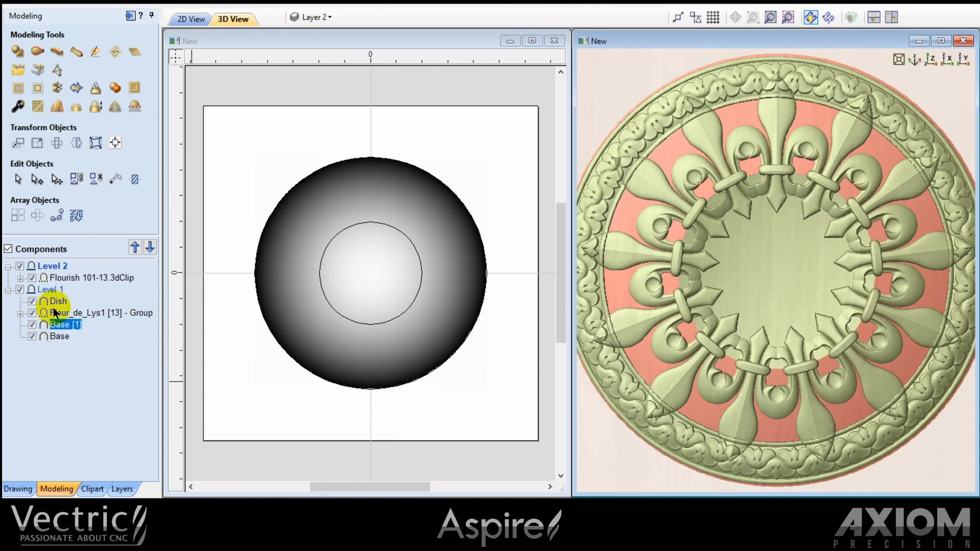
{"action": "left_click_drag", "start_coordinate": [57, 323], "coordinate": [57, 283]}
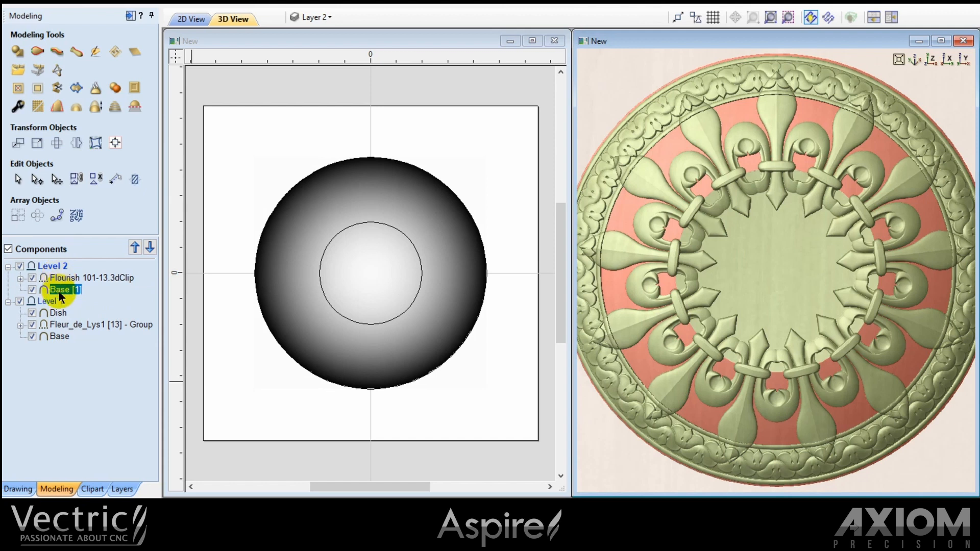
Set the combine mode of Level 2 to Merge
{"action": "right_click", "coordinate": [51, 266]}
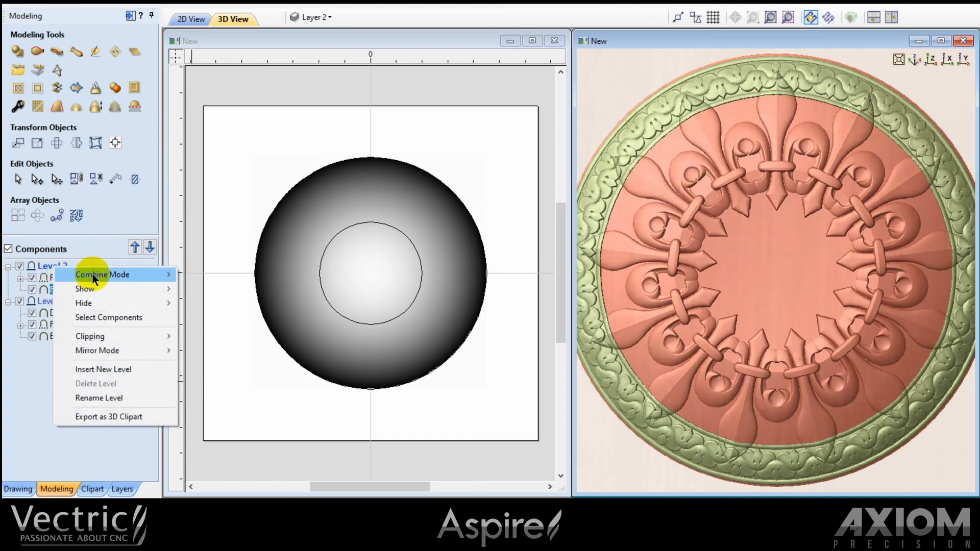
{"action": "mouse_move", "coordinate": [93, 274]}
{"action": "left_click", "coordinate": [203, 302]}
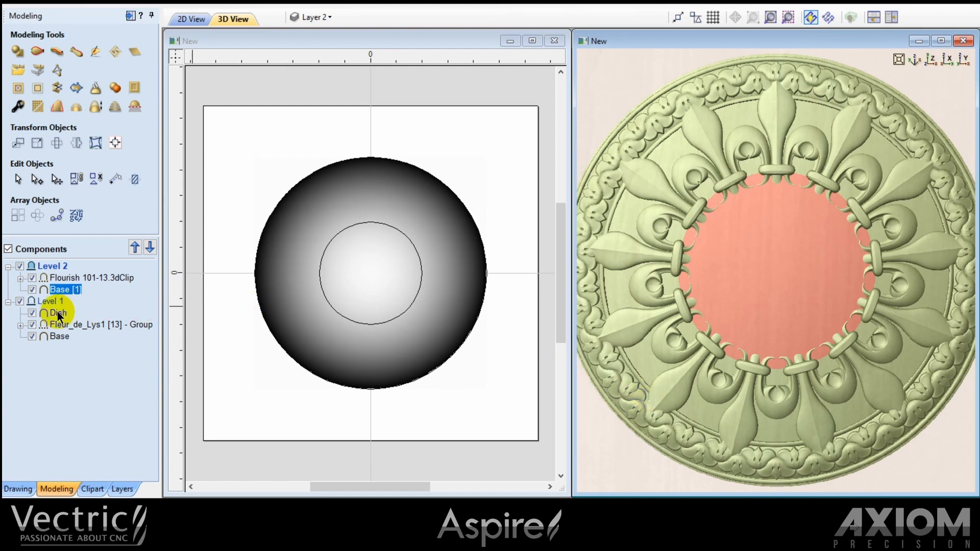
Duplicate the Dish component and move the copy into Level 2, between the flourish ring and the Base copy
{"action": "mouse_move", "coordinate": [57, 311]}
{"action": "left_click", "coordinate": [57, 313]}
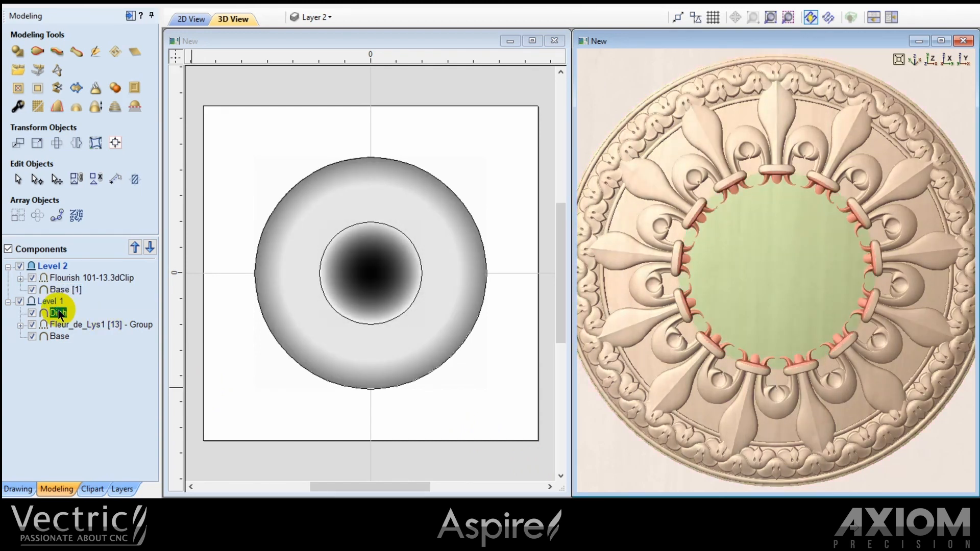
{"action": "right_click", "coordinate": [59, 313]}
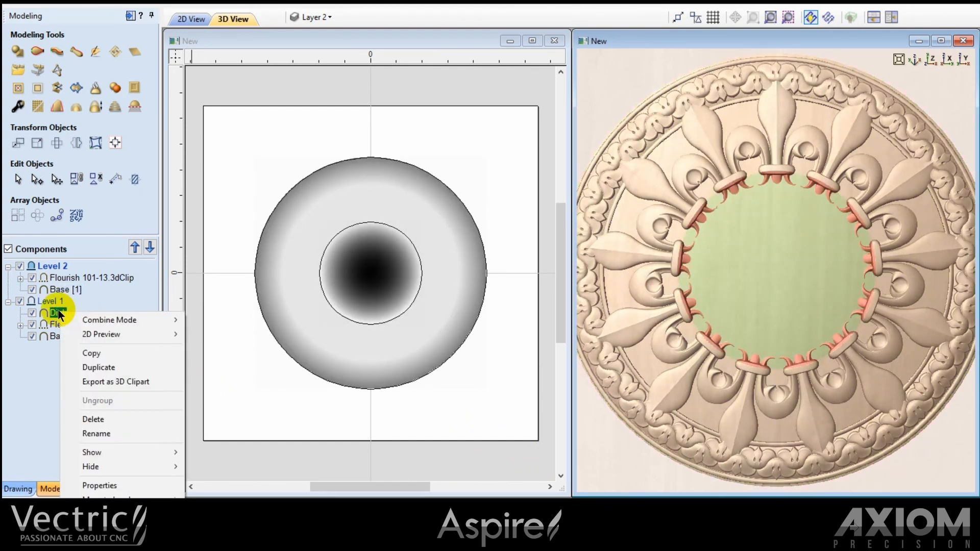
{"action": "left_click", "coordinate": [97, 369]}
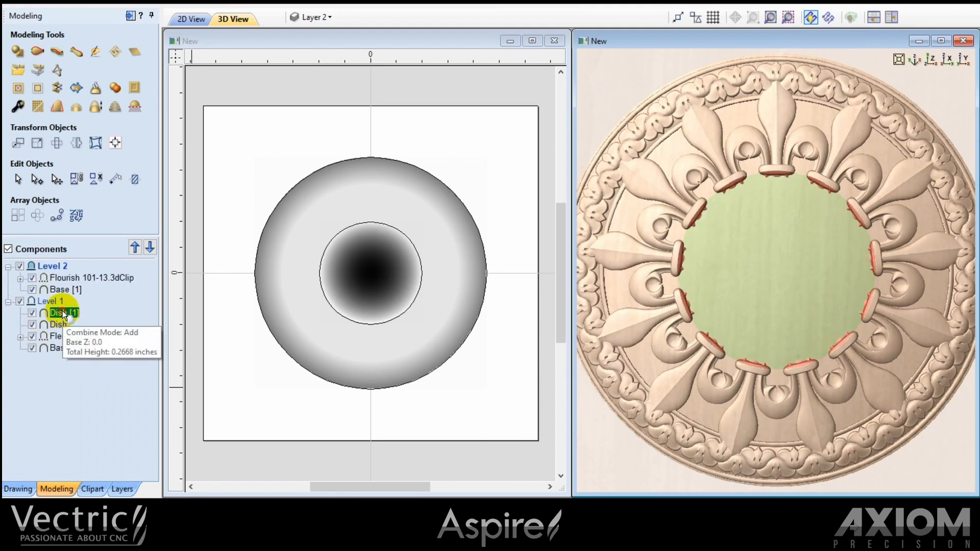
{"action": "left_click_drag", "start_coordinate": [62, 315], "coordinate": [61, 292]}
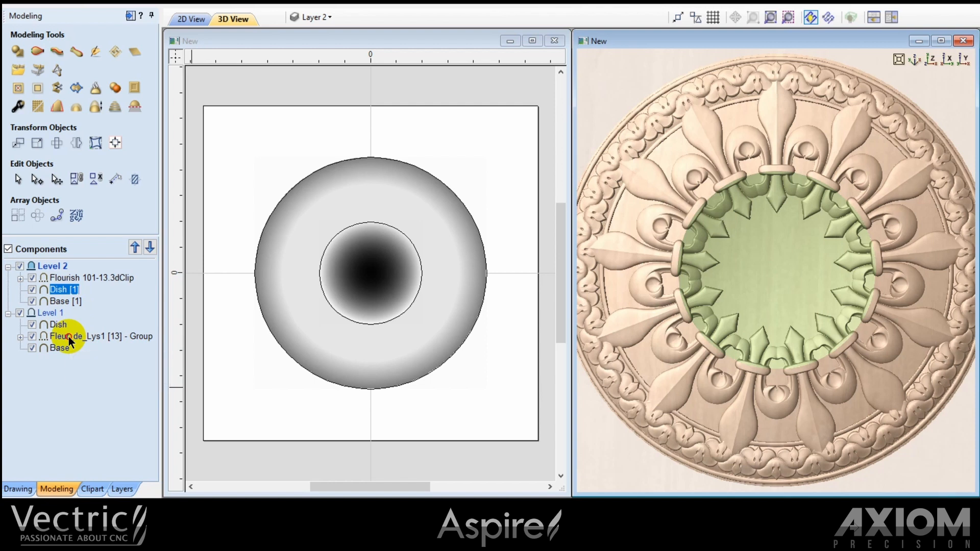
Raise the fleur-de-lys group by setting its base height to 0.09 inches in the component properties, then deselect it
{"action": "left_click", "coordinate": [68, 337]}
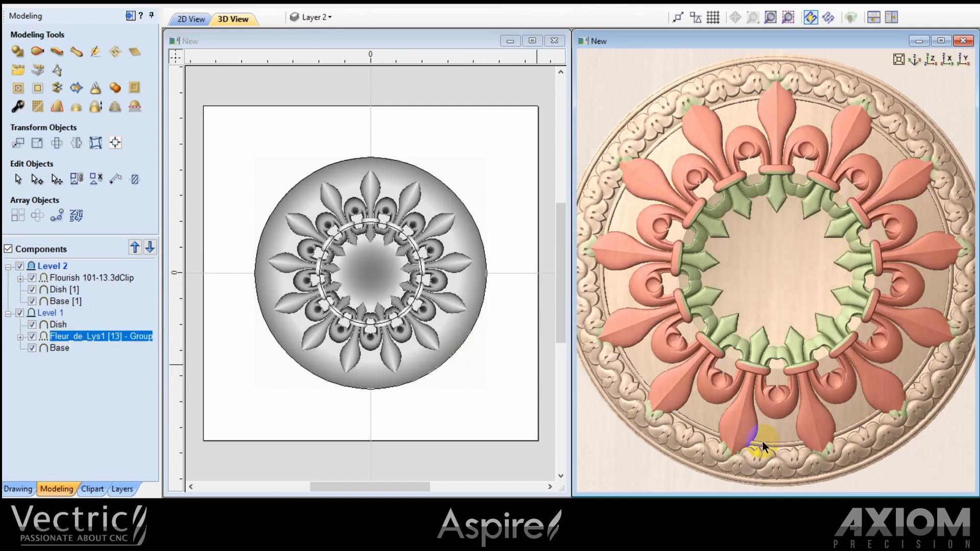
{"action": "left_click_drag", "start_coordinate": [763, 441], "coordinate": [769, 327]}
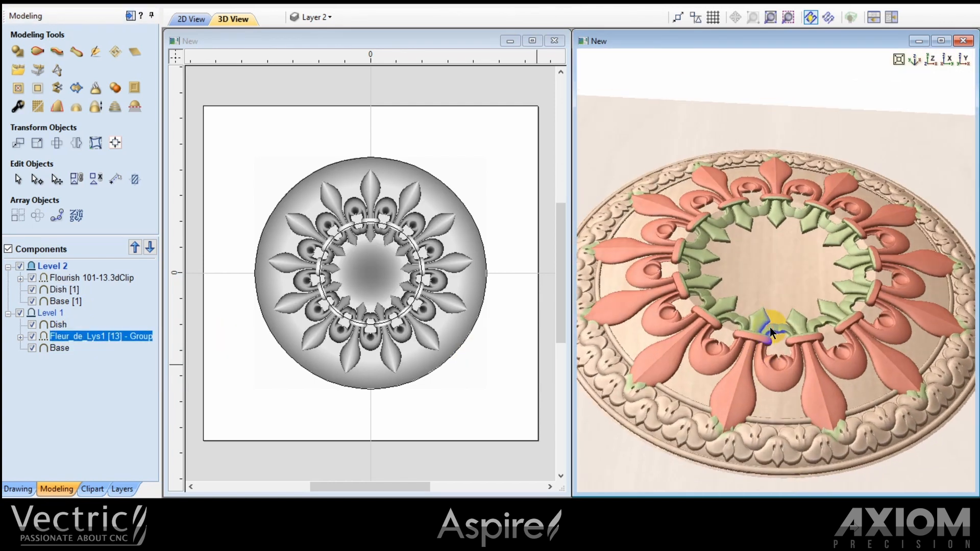
{"action": "left_click", "coordinate": [17, 106]}
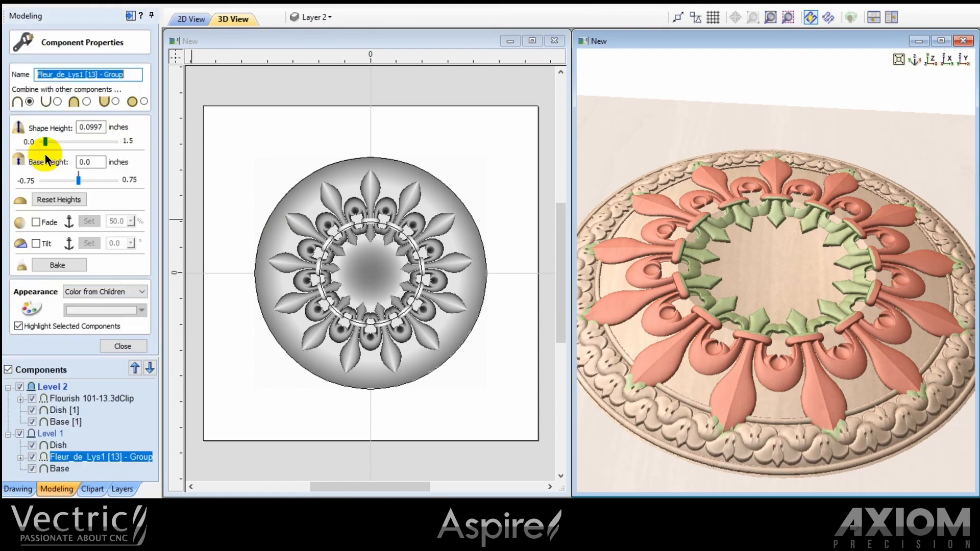
{"action": "left_click_drag", "start_coordinate": [77, 180], "coordinate": [82, 179]}
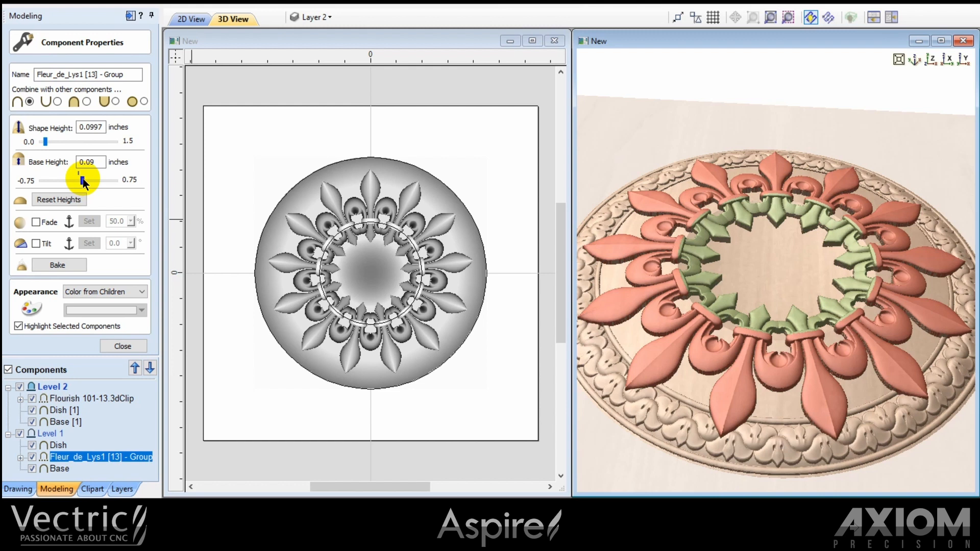
{"action": "left_click", "coordinate": [930, 60]}
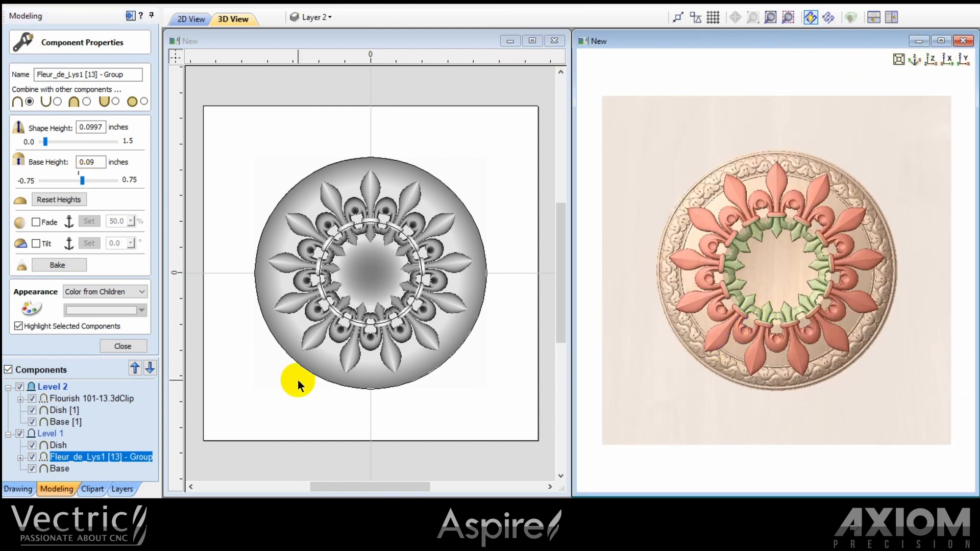
{"action": "left_click", "coordinate": [131, 342]}
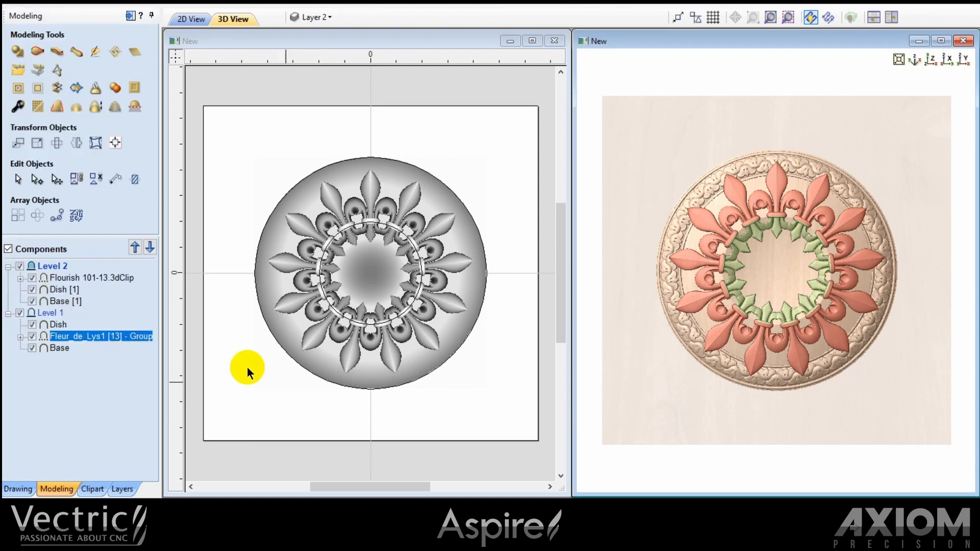
{"action": "left_click", "coordinate": [412, 449]}
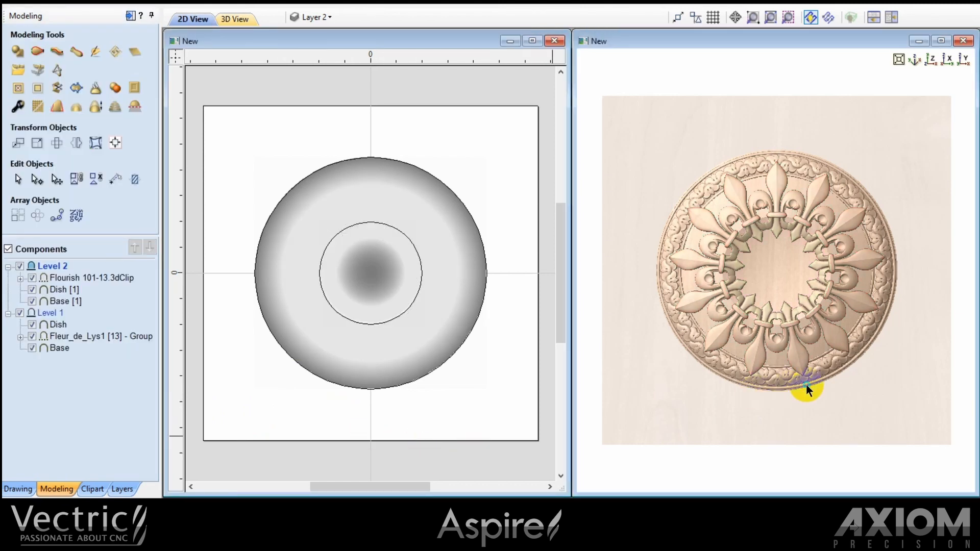
{"action": "right_click_drag", "start_coordinate": [806, 384], "coordinate": [828, 348]}
{"action": "left_click_drag", "start_coordinate": [754, 418], "coordinate": [774, 348]}
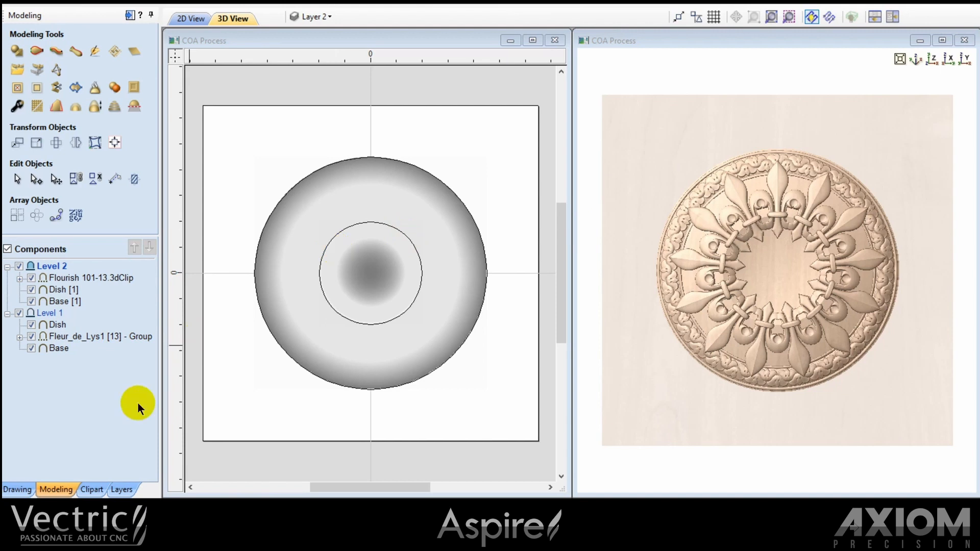
Add the Ribbon9 banner from the Ribbons (Banners) clipart library to the model
{"action": "left_click", "coordinate": [92, 490]}
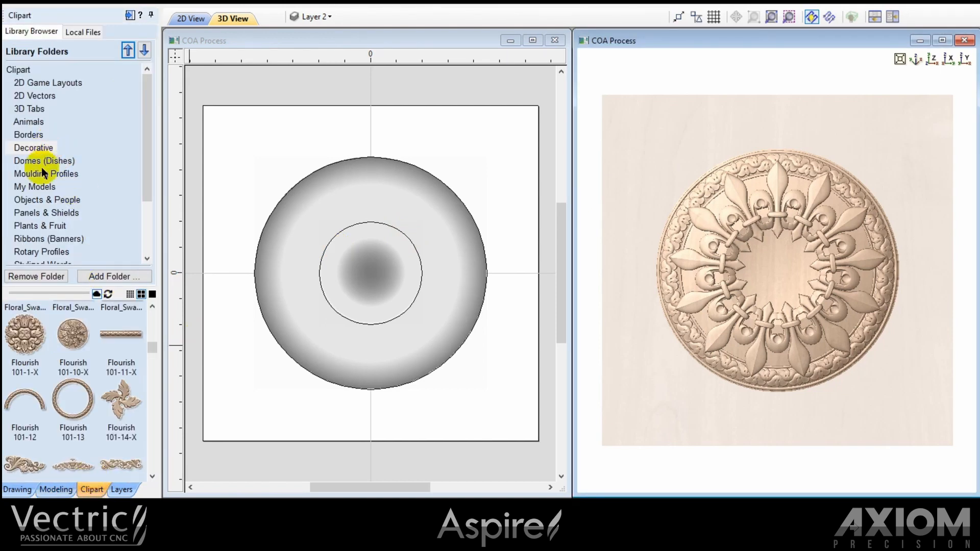
{"action": "left_click", "coordinate": [33, 243]}
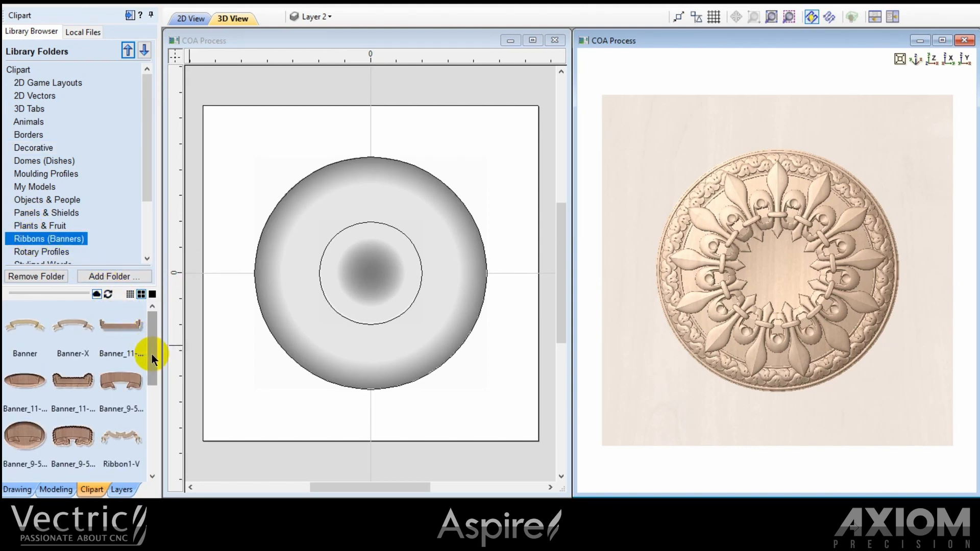
{"action": "left_click_drag", "start_coordinate": [153, 359], "coordinate": [146, 444]}
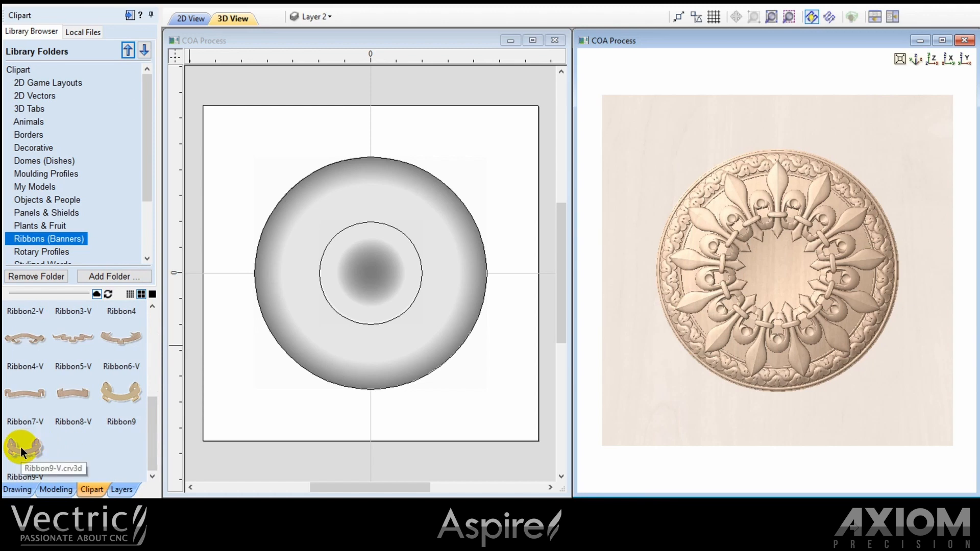
{"action": "left_click", "coordinate": [123, 397]}
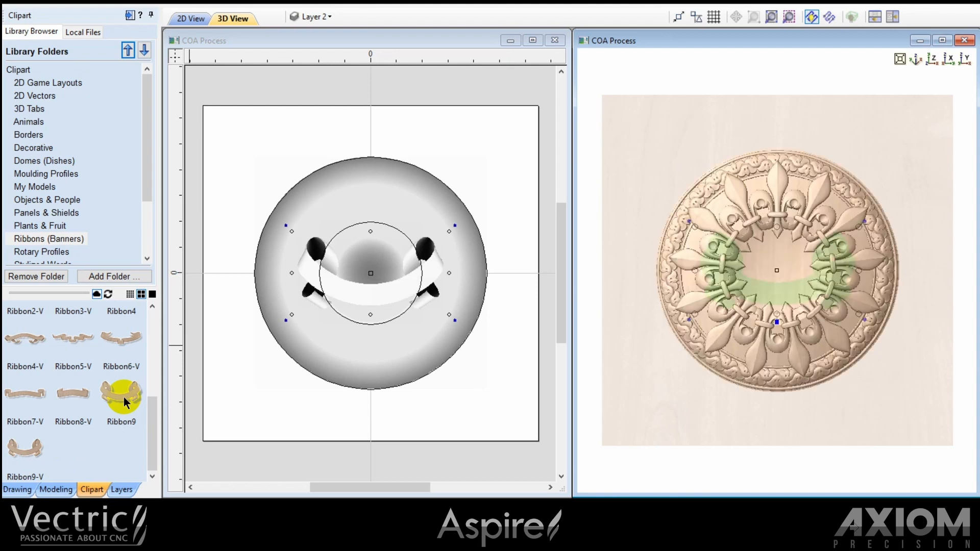
Resize the Ribbon9 banner to 8 inches wide about its centre, with XY linked and automatic Z scaling off
{"action": "left_click", "coordinate": [56, 489]}
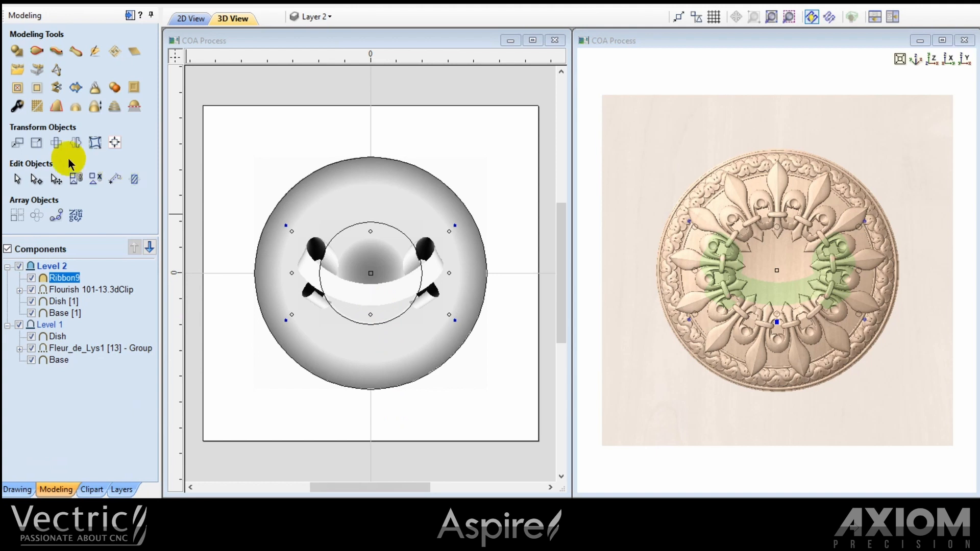
{"action": "left_click", "coordinate": [37, 143]}
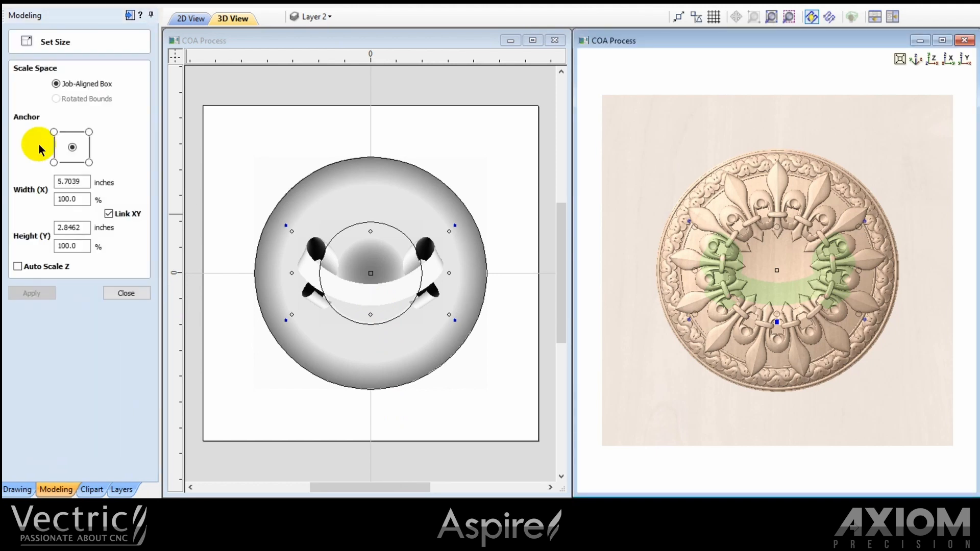
{"action": "left_click_drag", "start_coordinate": [84, 181], "coordinate": [32, 183]}
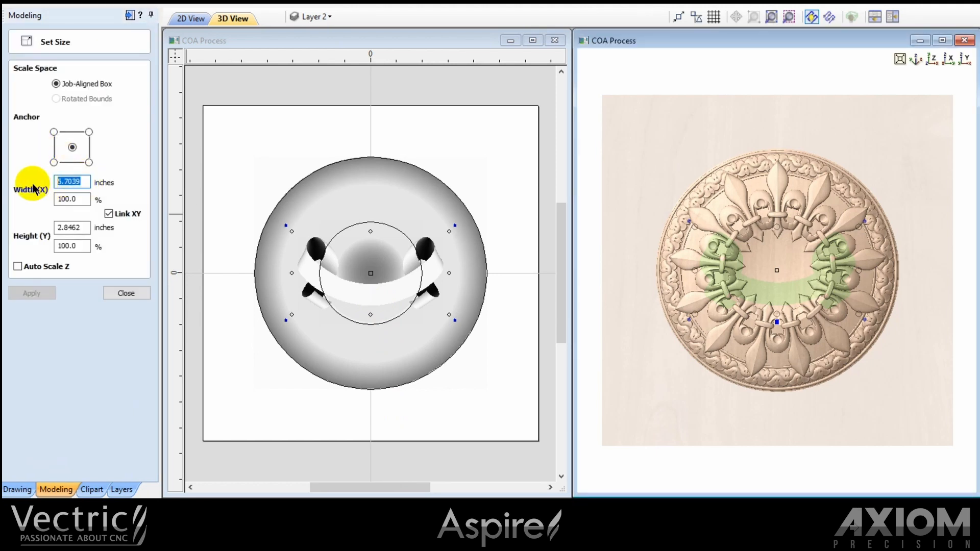
{"action": "type", "text": "8"}
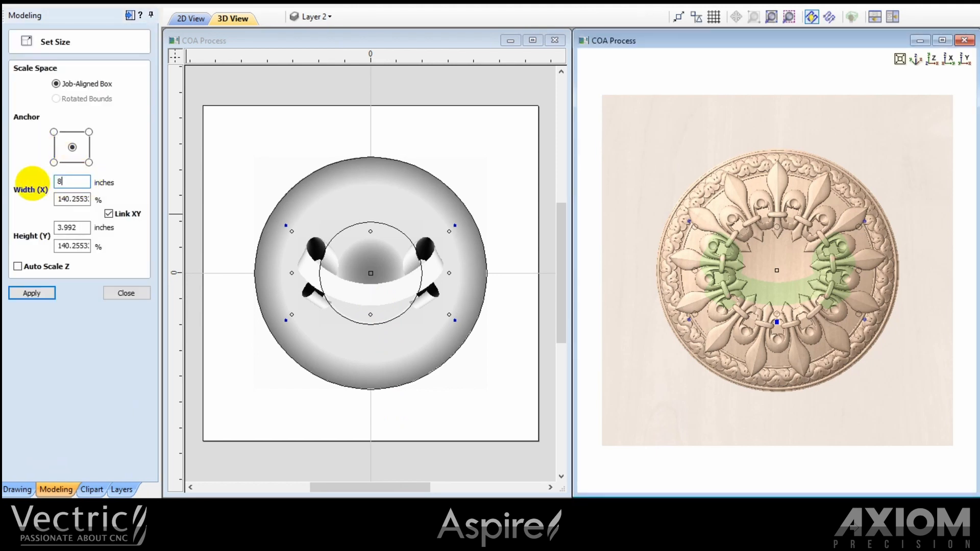
{"action": "left_click", "coordinate": [32, 295]}
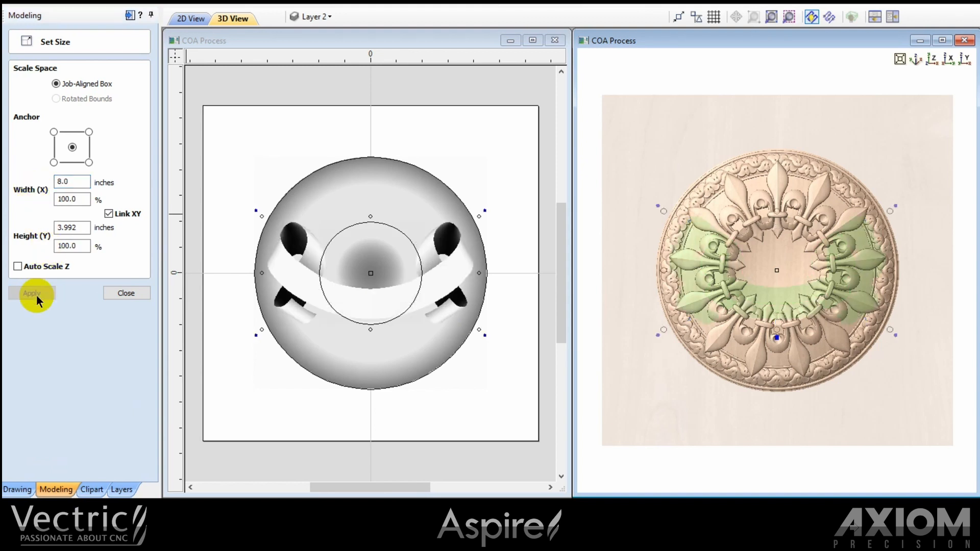
{"action": "left_click", "coordinate": [122, 292]}
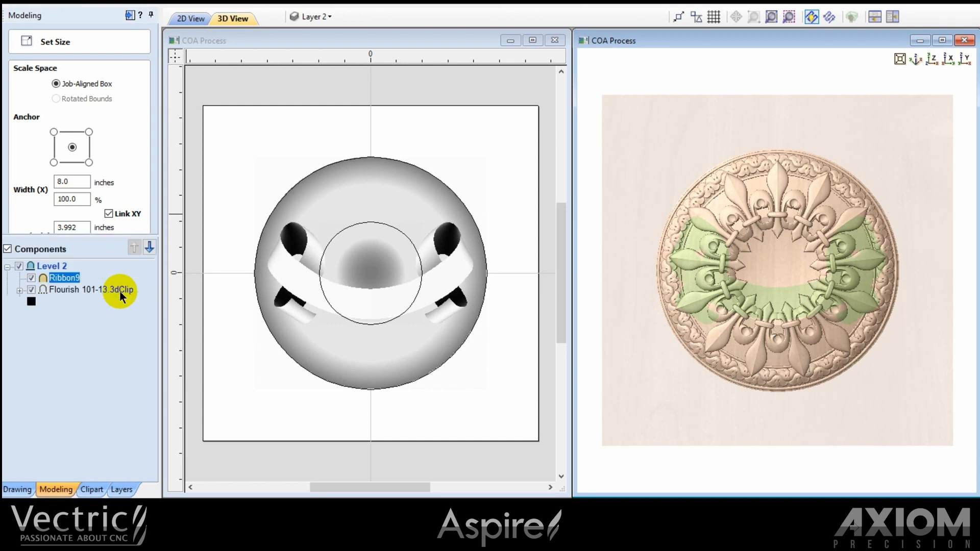
Set the Ribbon9 component's combine mode to Add
{"action": "right_click", "coordinate": [70, 277]}
{"action": "mouse_move", "coordinate": [95, 280]}
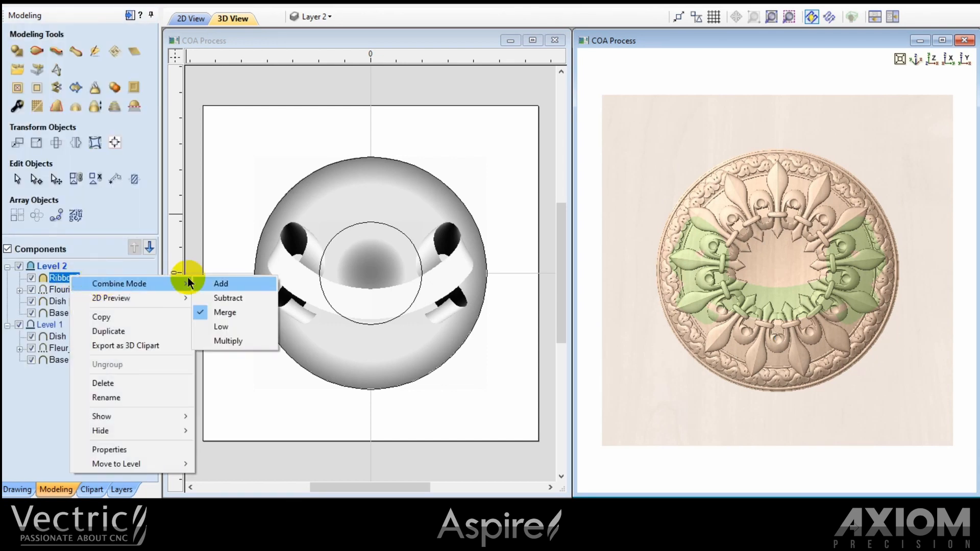
{"action": "left_click", "coordinate": [217, 280]}
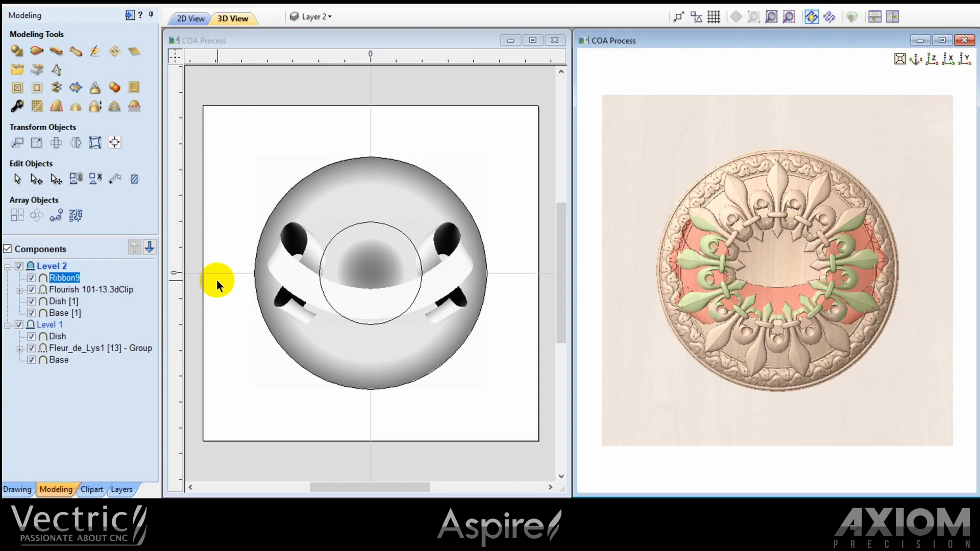
Insert a new level above Level 2 and move the Ribbon9 component into it
{"action": "right_click", "coordinate": [52, 266]}
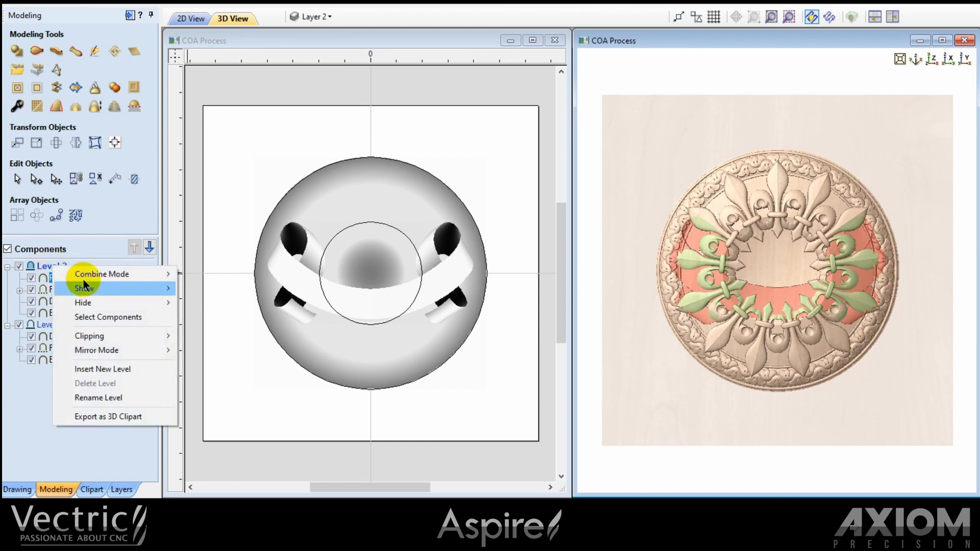
{"action": "left_click", "coordinate": [96, 368]}
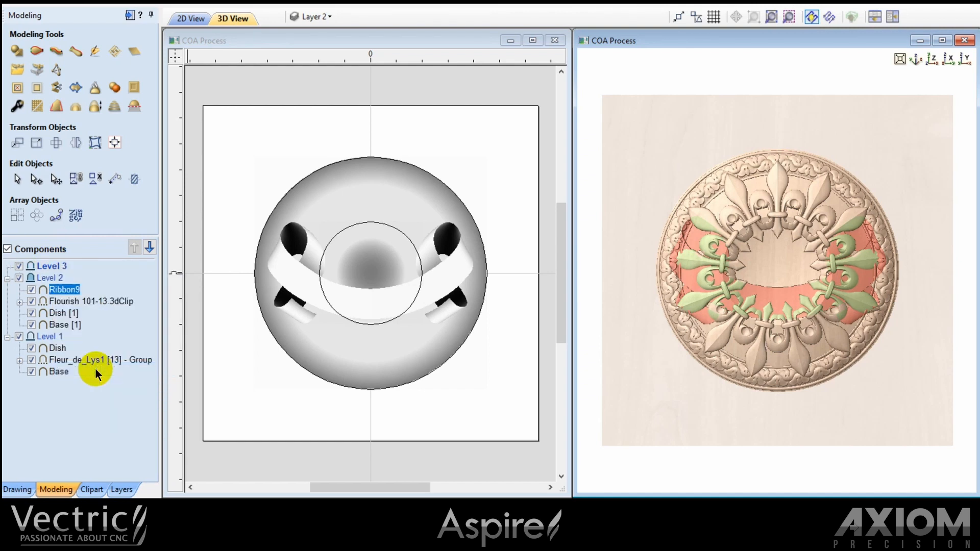
{"action": "left_click_drag", "start_coordinate": [66, 295], "coordinate": [64, 274]}
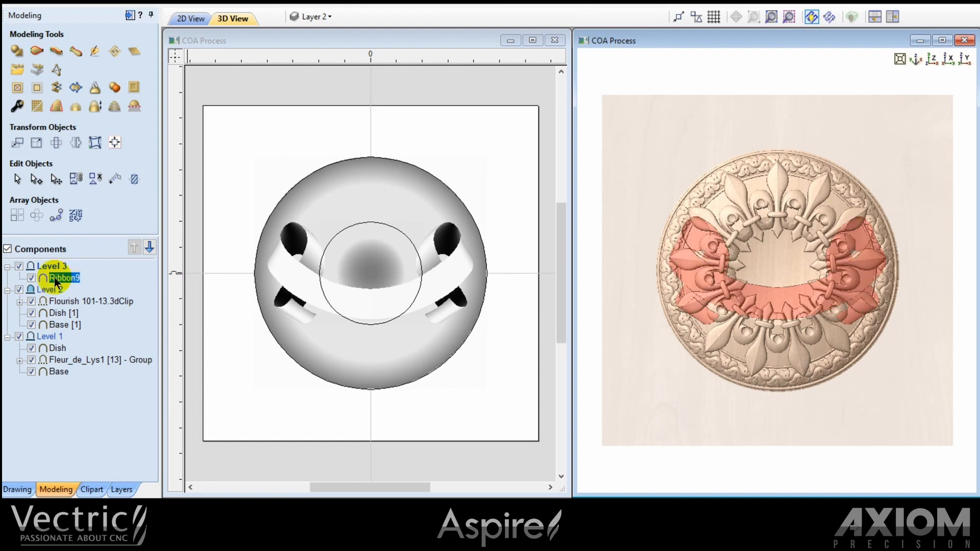
Duplicate the Base [1] component in Level 2 and move the copy into Level 3, beneath Ribbon9
{"action": "left_click", "coordinate": [58, 325]}
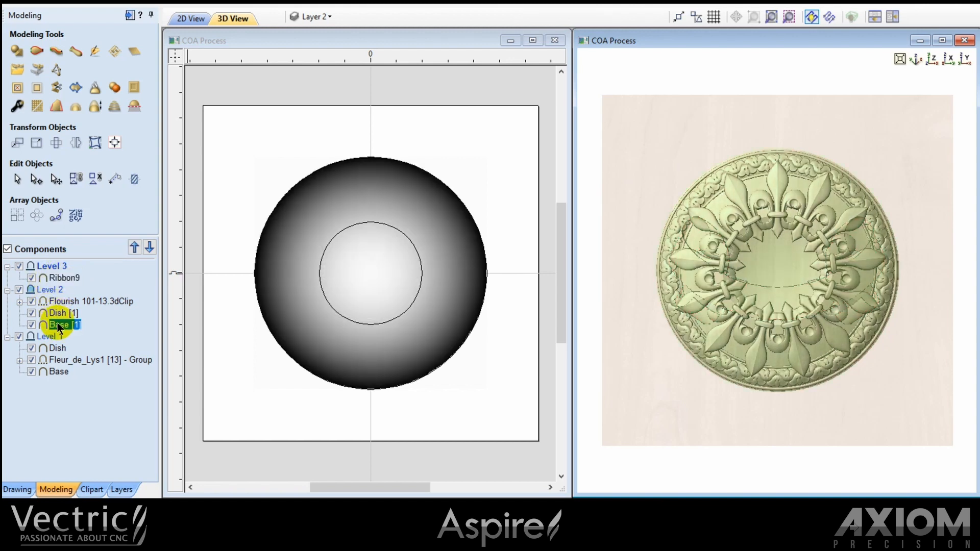
{"action": "right_click", "coordinate": [59, 324]}
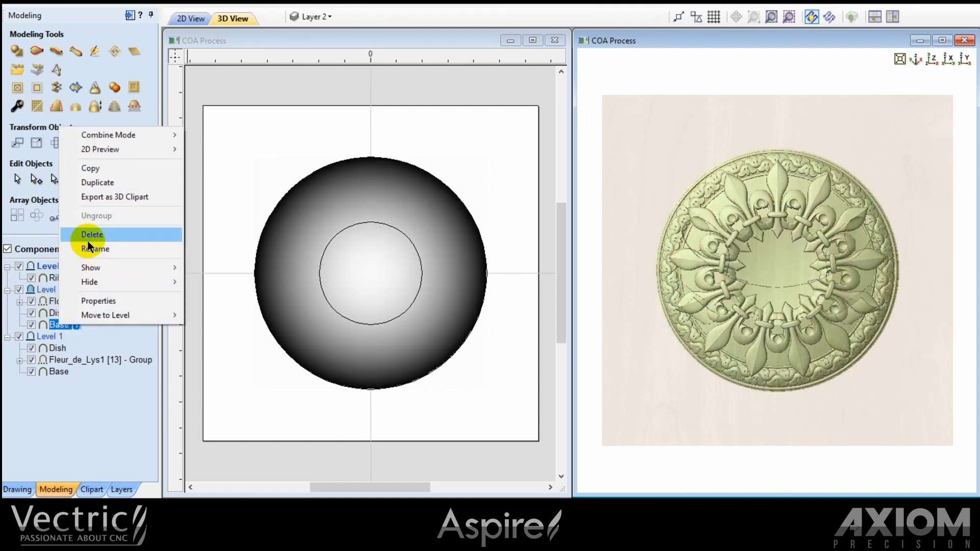
{"action": "left_click", "coordinate": [94, 182]}
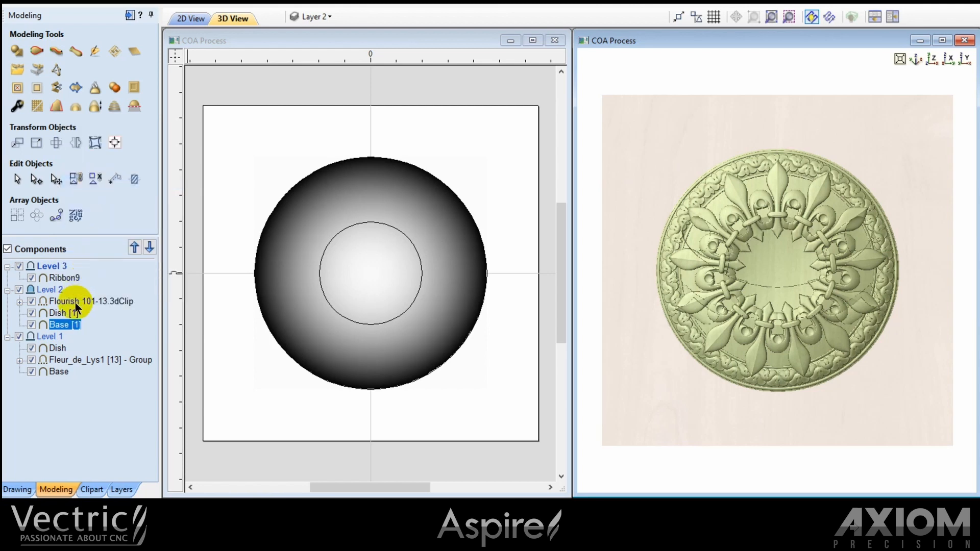
{"action": "left_click", "coordinate": [58, 323]}
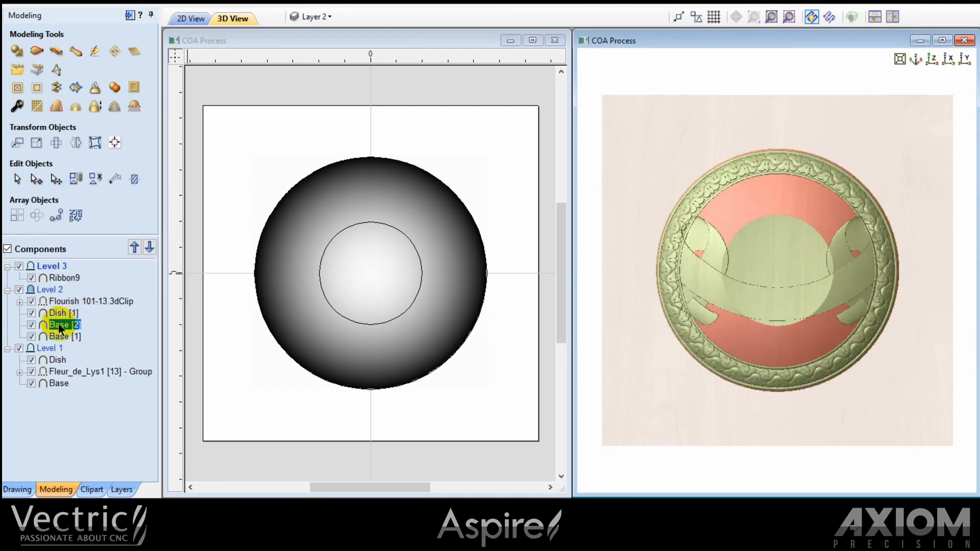
{"action": "left_click_drag", "start_coordinate": [59, 324], "coordinate": [56, 284]}
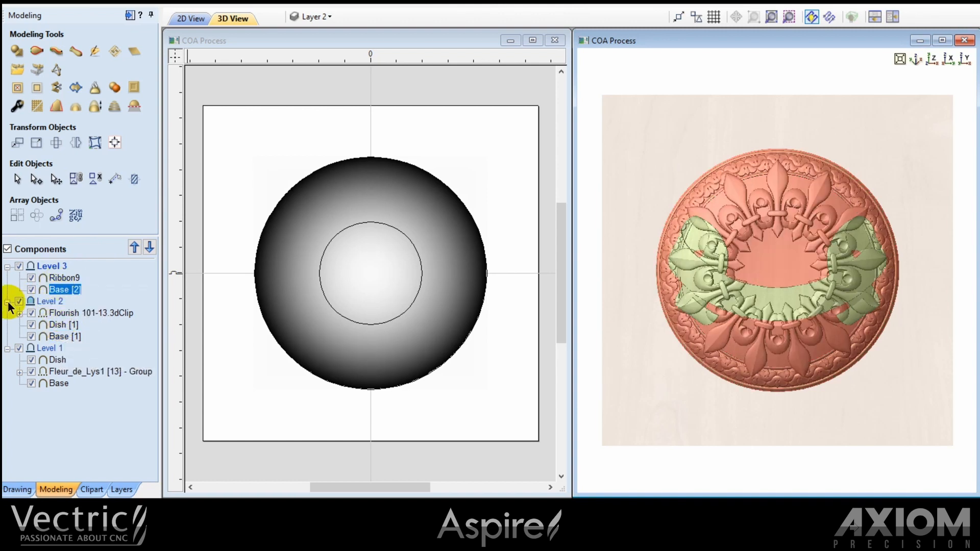
Collapse Level 2 and Level 1 in the component tree and hide both levels
{"action": "left_click", "coordinate": [8, 303]}
{"action": "left_click", "coordinate": [10, 315]}
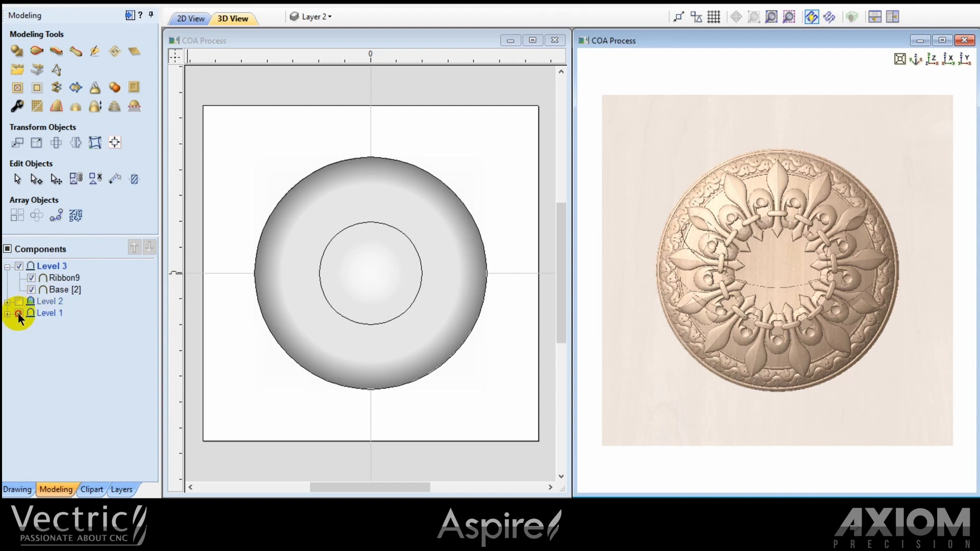
{"action": "left_click", "coordinate": [19, 313]}
{"action": "left_click", "coordinate": [18, 313]}
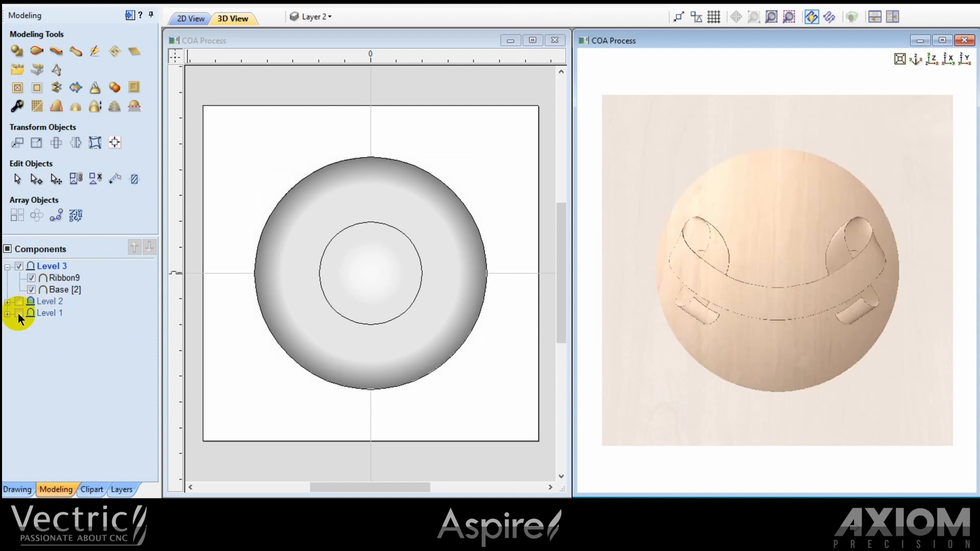
Apply clipping to Level 3 using the ribbon's outline vectors as the boundary
{"action": "left_click", "coordinate": [59, 279]}
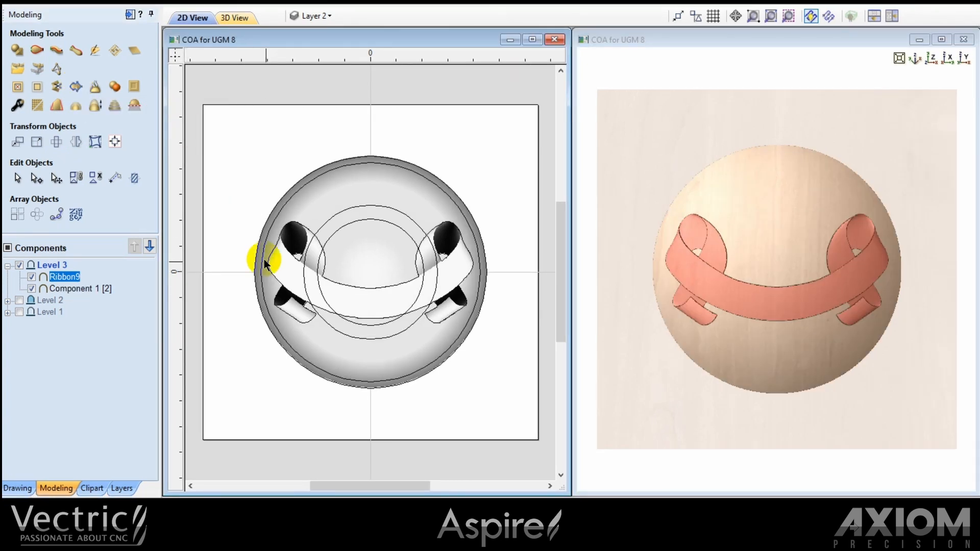
{"action": "left_click", "coordinate": [271, 270]}
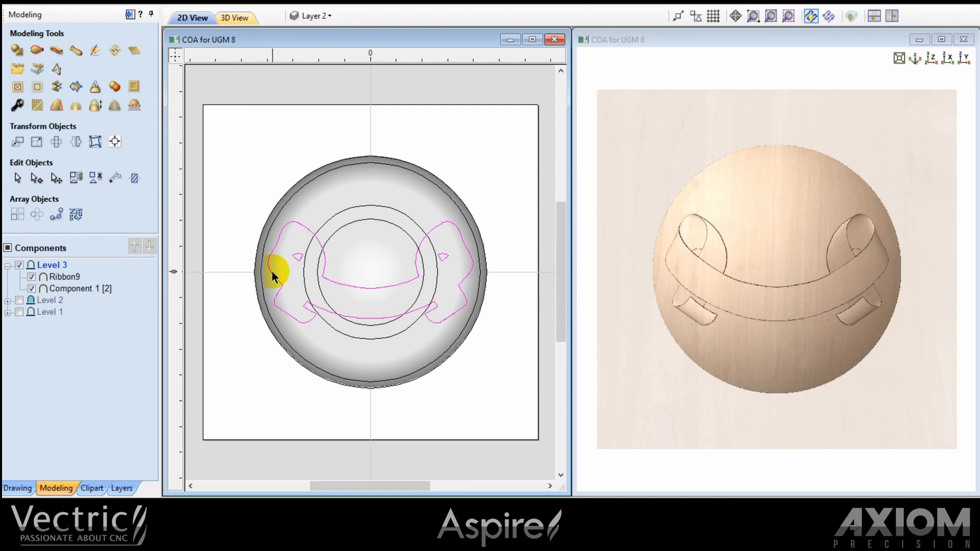
{"action": "right_click", "coordinate": [54, 265]}
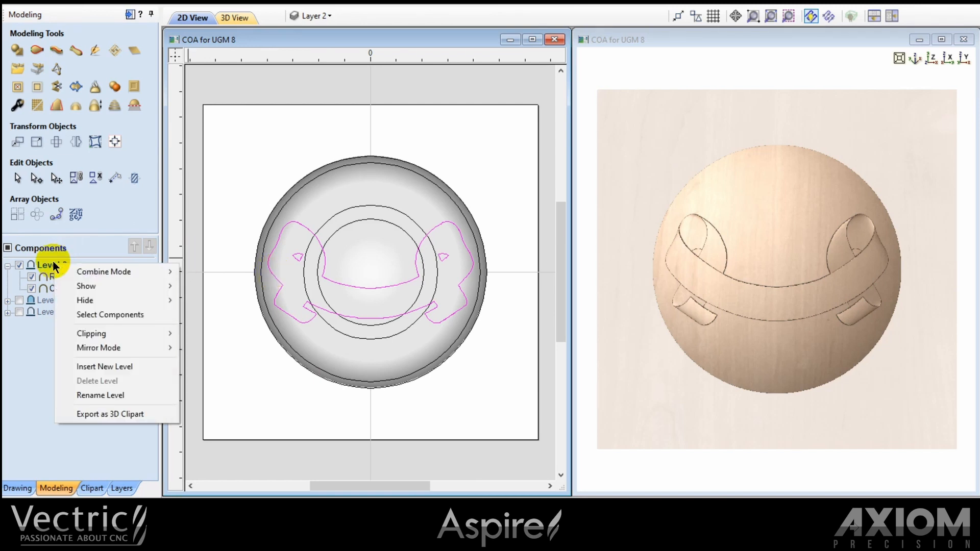
{"action": "mouse_move", "coordinate": [102, 336]}
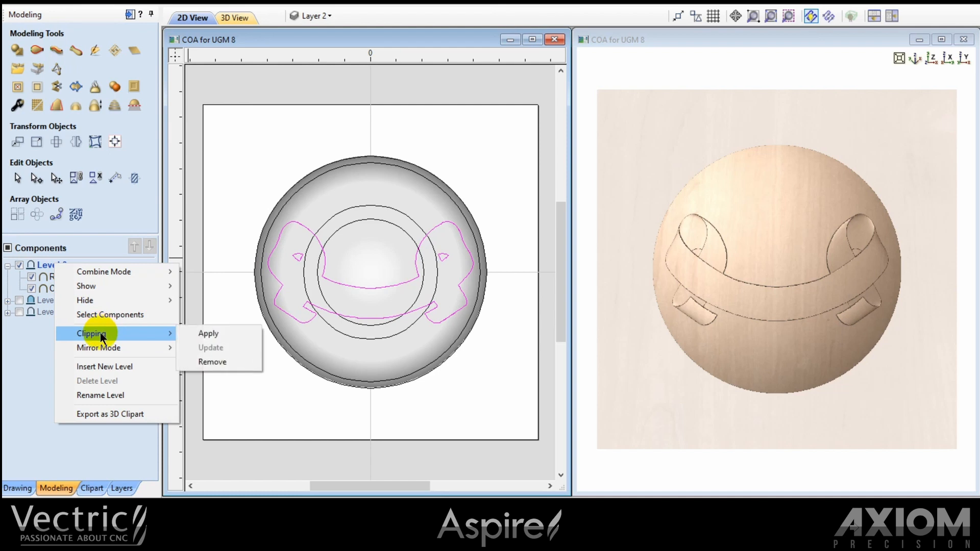
{"action": "left_click", "coordinate": [210, 334]}
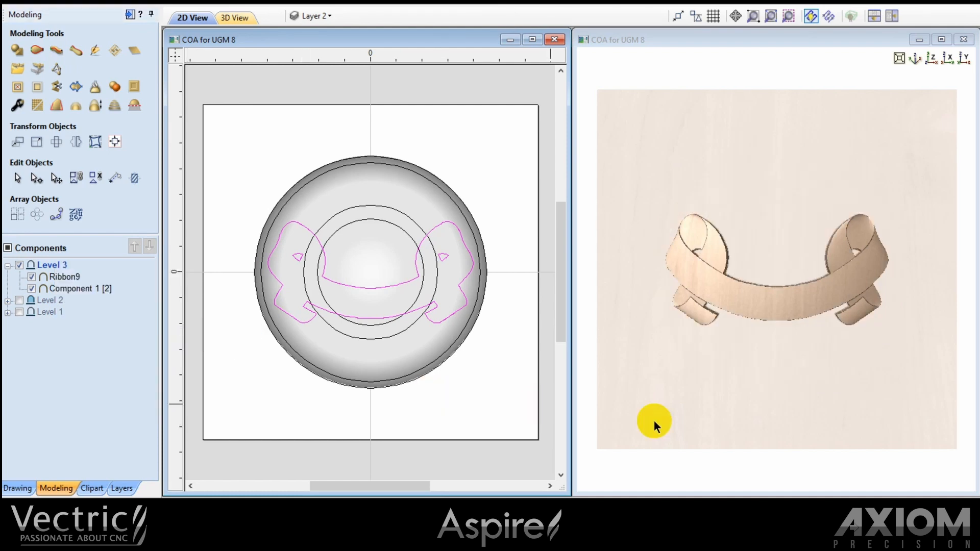
Show Level 2 and Level 1 again and set Level 3's combine mode to Merge
{"action": "left_click_drag", "start_coordinate": [762, 428], "coordinate": [786, 405]}
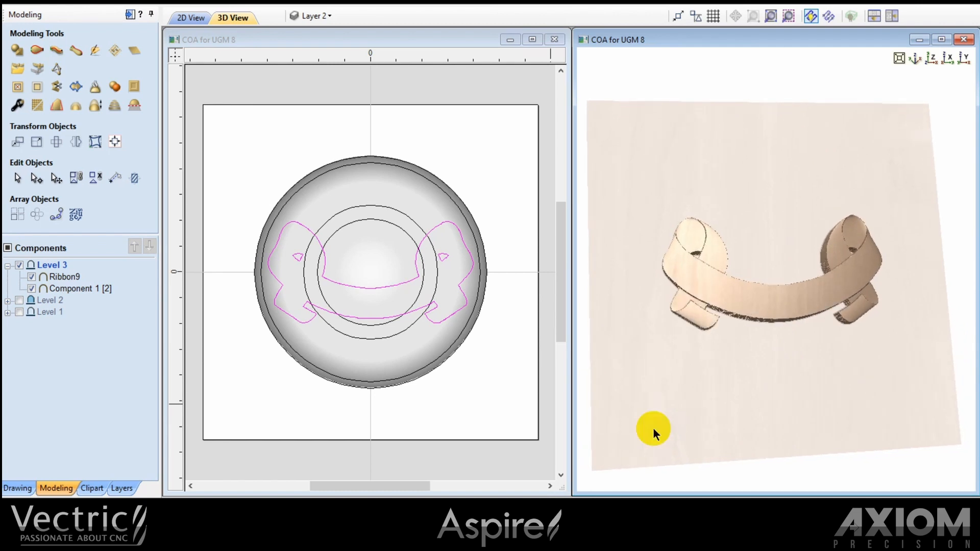
{"action": "left_click", "coordinate": [19, 300]}
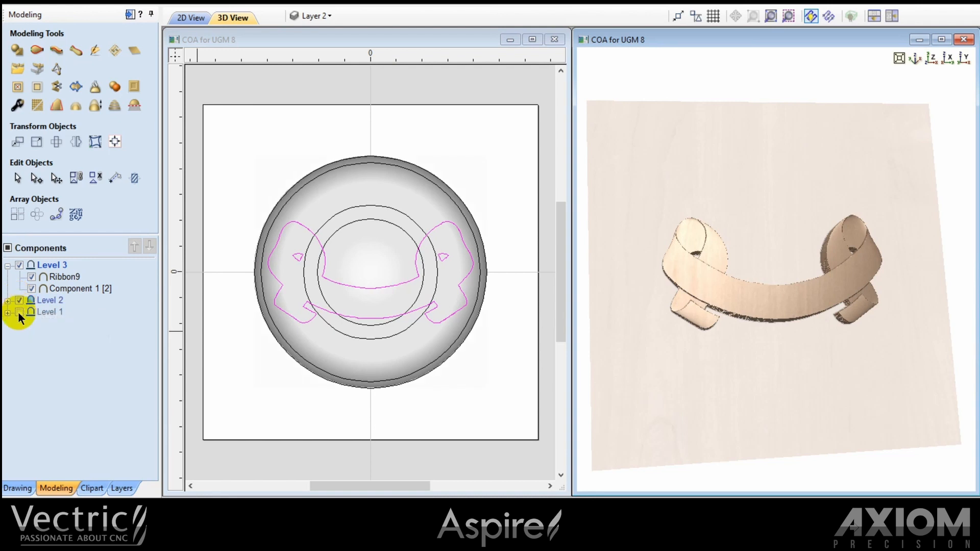
{"action": "left_click", "coordinate": [18, 314]}
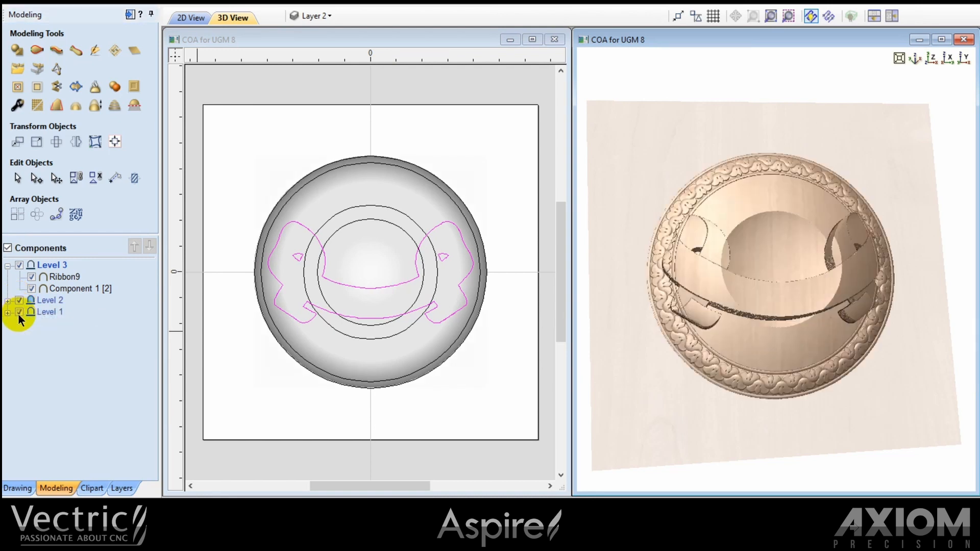
{"action": "right_click", "coordinate": [46, 266]}
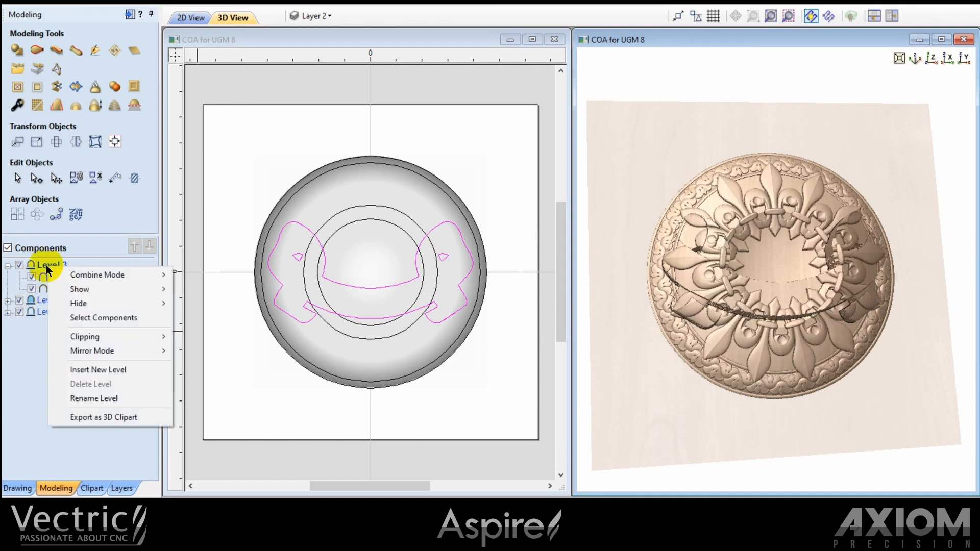
{"action": "mouse_move", "coordinate": [74, 275]}
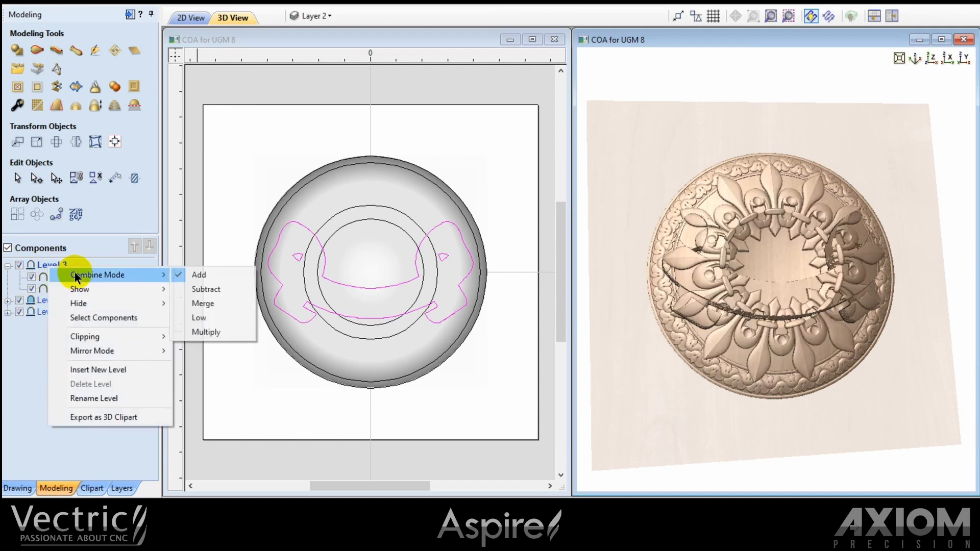
{"action": "left_click", "coordinate": [202, 304]}
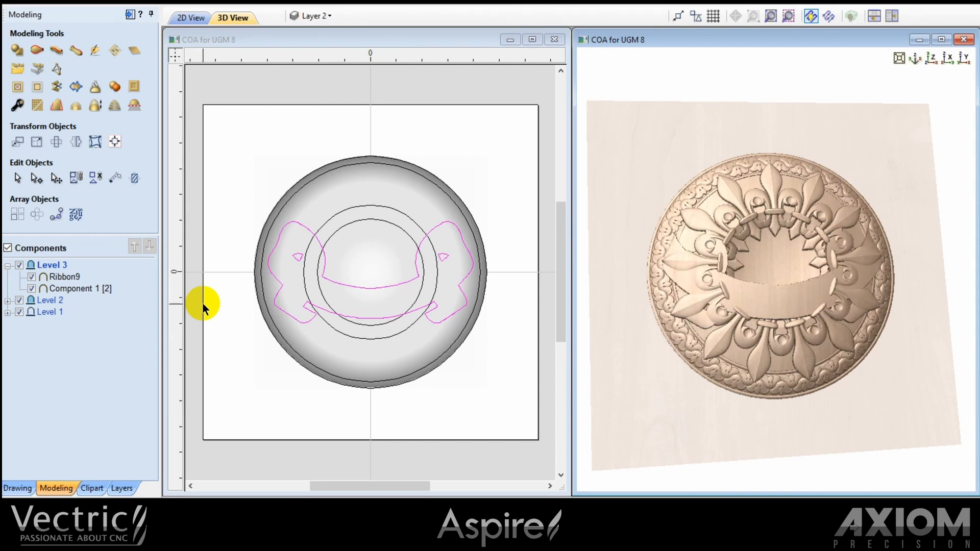
Raise the Ribbon9 component above the fleur-de-lys ring by setting its base height to 0.16 inches
{"action": "left_click", "coordinate": [66, 278]}
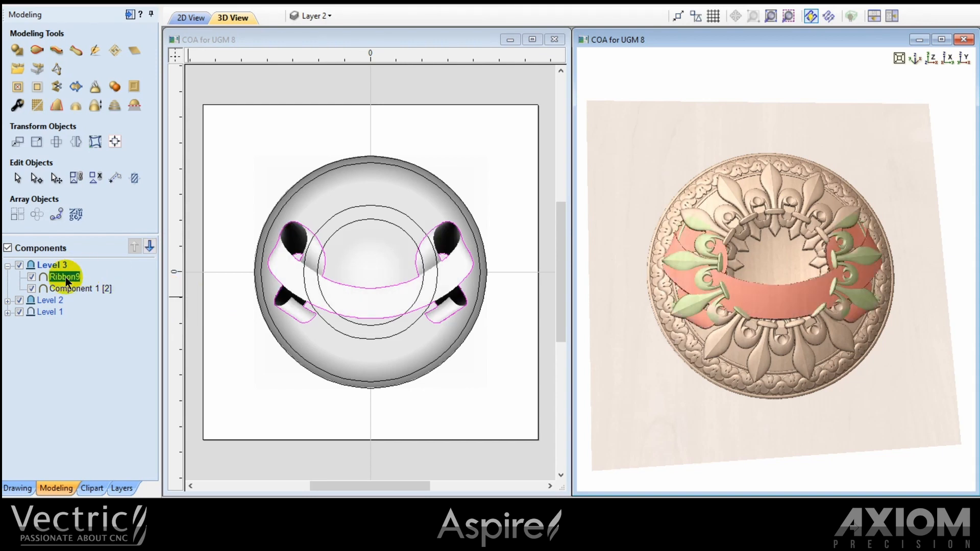
{"action": "left_click", "coordinate": [18, 106]}
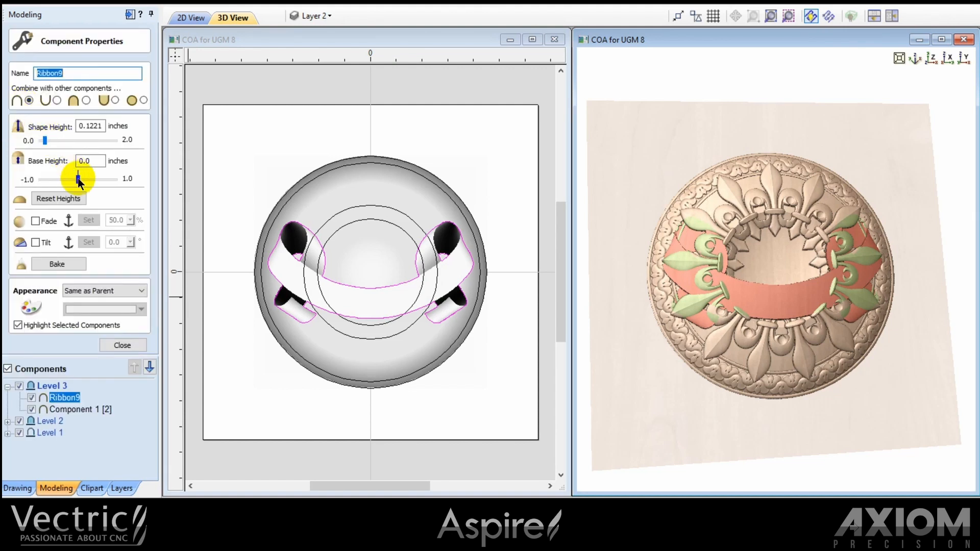
{"action": "left_click_drag", "start_coordinate": [78, 178], "coordinate": [85, 179]}
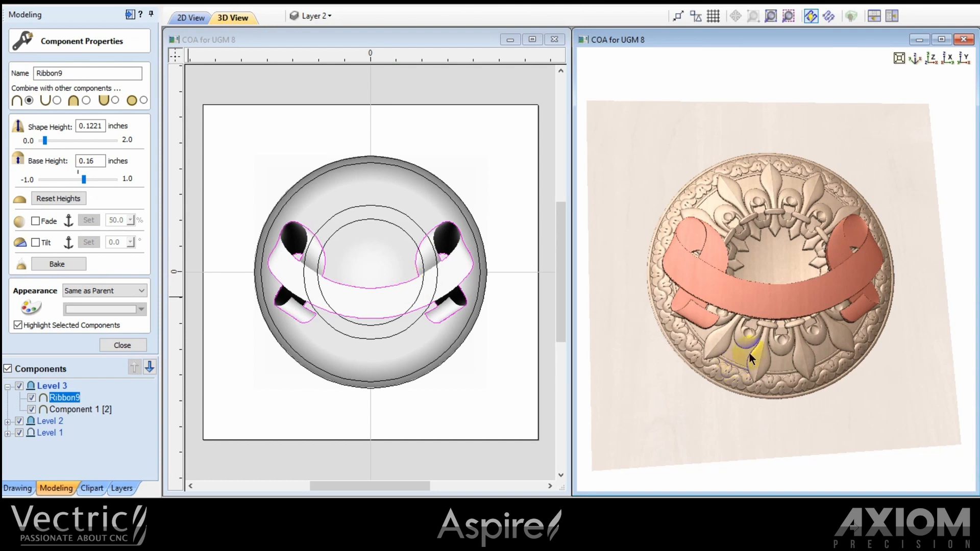
{"action": "left_click_drag", "start_coordinate": [752, 353], "coordinate": [759, 253]}
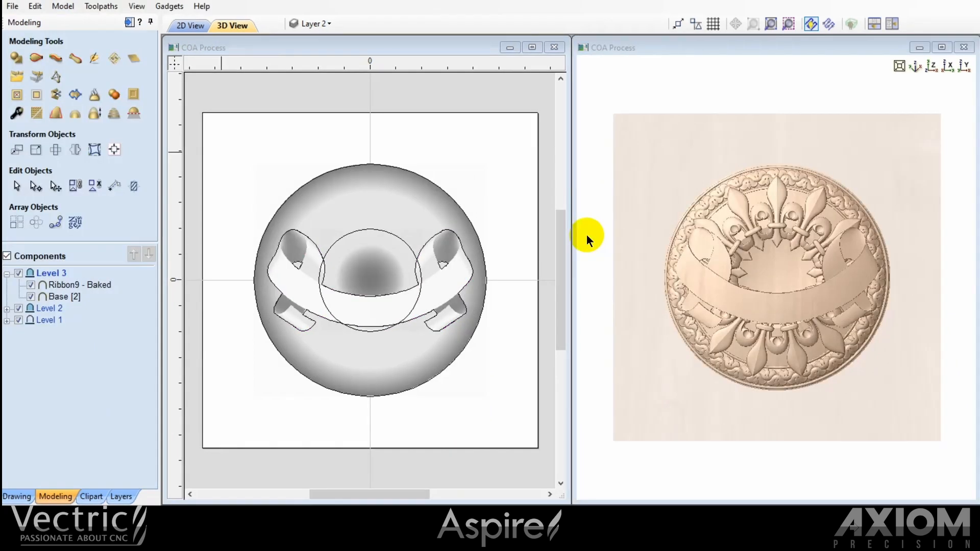
Rename the Base [2] component in Level 3 as Ribbon Base
{"action": "left_click", "coordinate": [73, 297]}
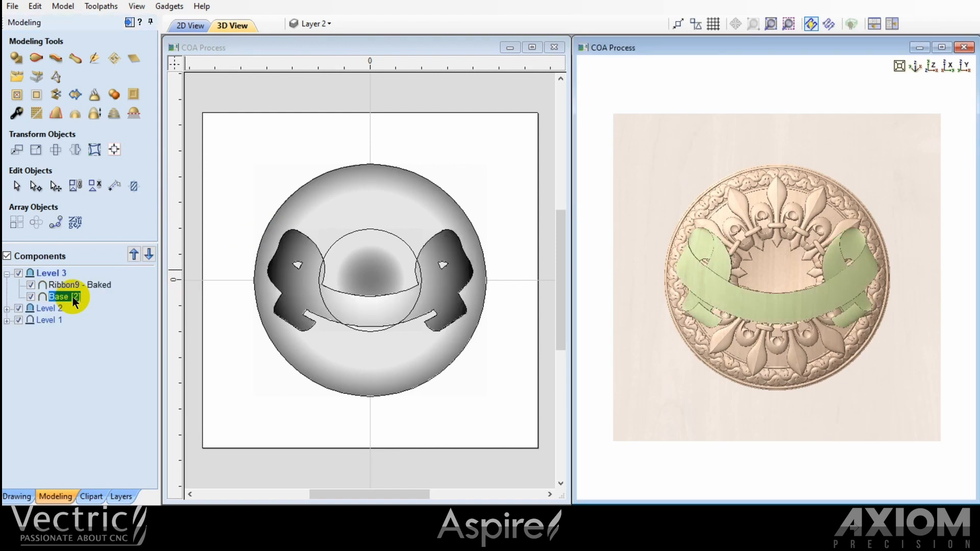
{"action": "left_click", "coordinate": [72, 297]}
{"action": "left_click_drag", "start_coordinate": [84, 297], "coordinate": [41, 296]}
{"action": "type", "text": "Ribbon Base"}
{"action": "left_click", "coordinate": [69, 347]}
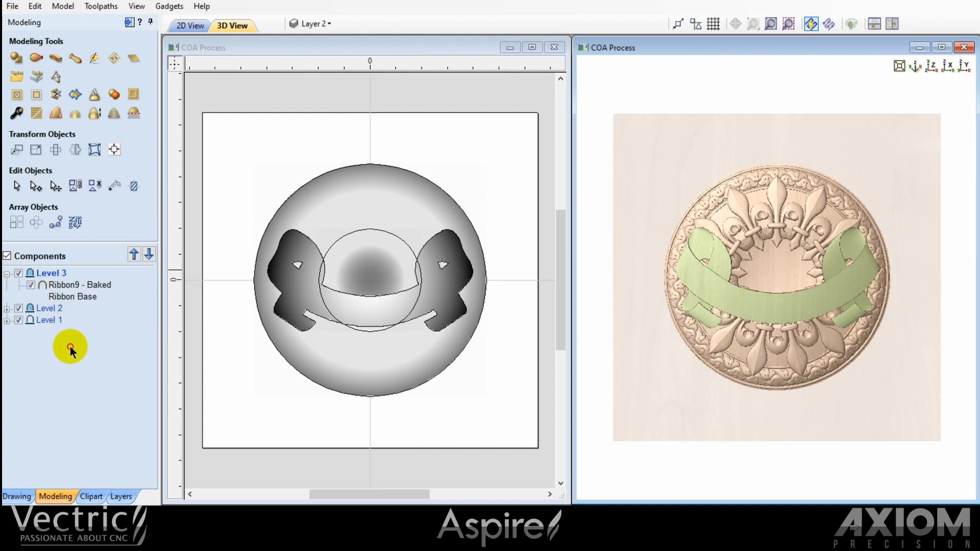
Add the Flourish_73B-57340-A leaf scroll from the Decorative clipart library to the model
{"action": "left_click", "coordinate": [89, 496]}
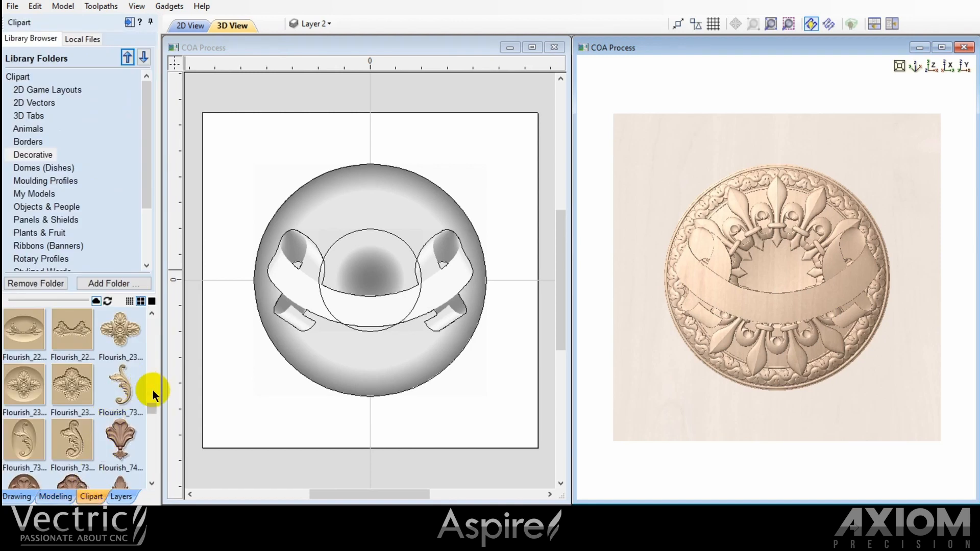
{"action": "mouse_move", "coordinate": [152, 411]}
{"action": "left_mouse_down"}
{"action": "mouse_move", "coordinate": [152, 338]}
{"action": "mouse_move", "coordinate": [166, 411]}
{"action": "left_mouse_up"}
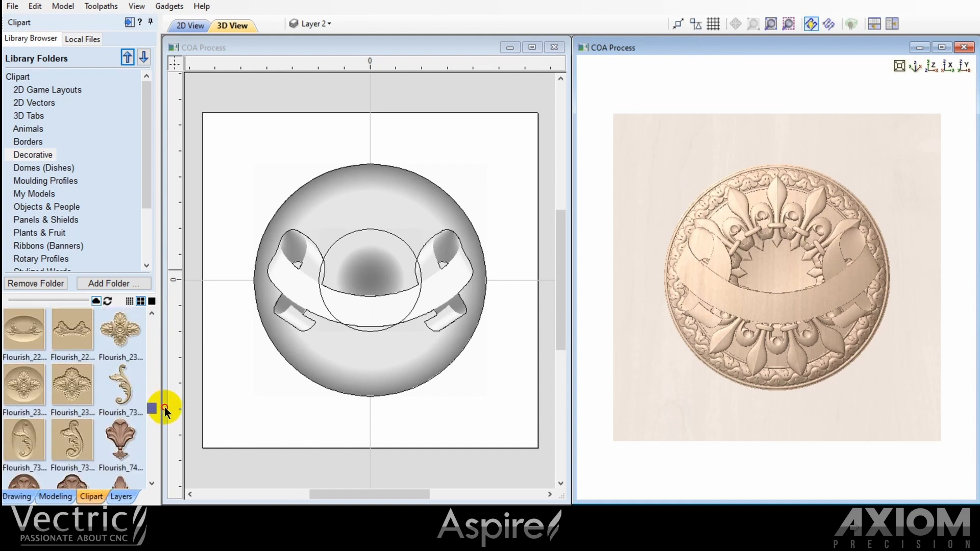
{"action": "double_click", "coordinate": [127, 390]}
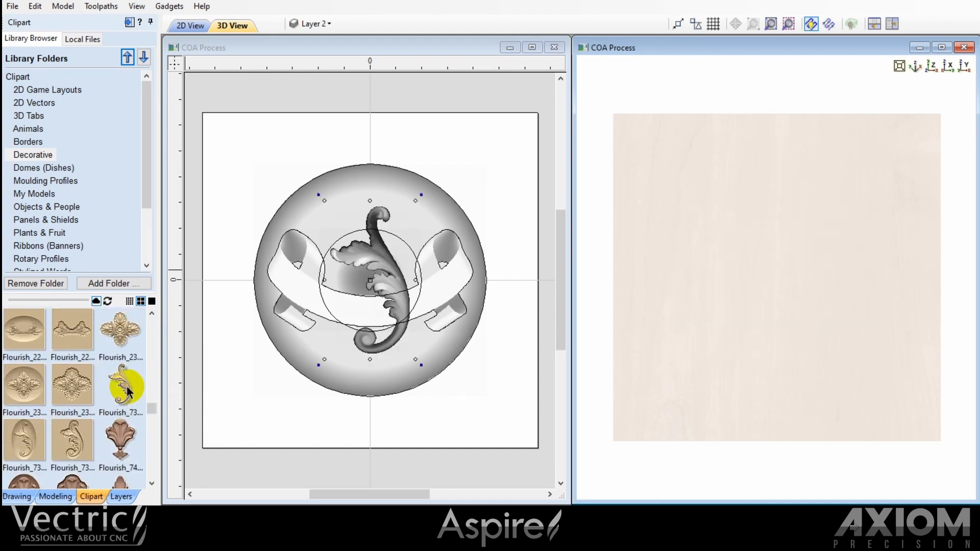
Check the new flourish component's width and height with the Set Size tool
{"action": "left_click", "coordinate": [56, 497]}
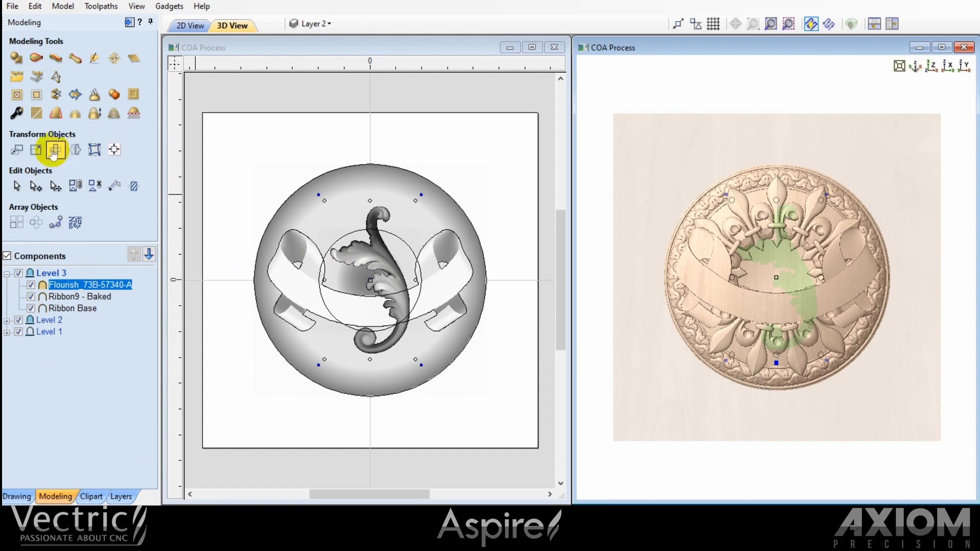
{"action": "left_click", "coordinate": [37, 150]}
{"action": "double_click", "coordinate": [74, 188]}
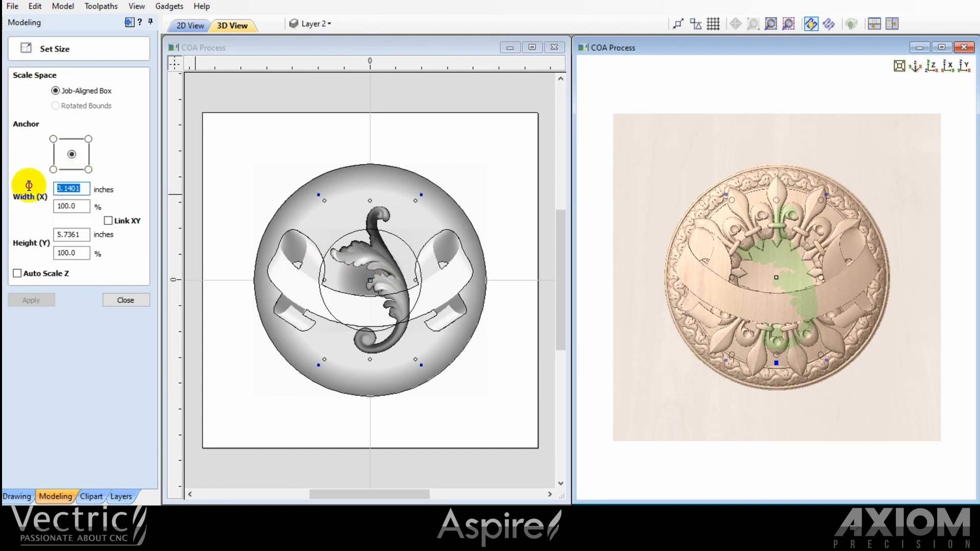
{"action": "left_click", "coordinate": [113, 296]}
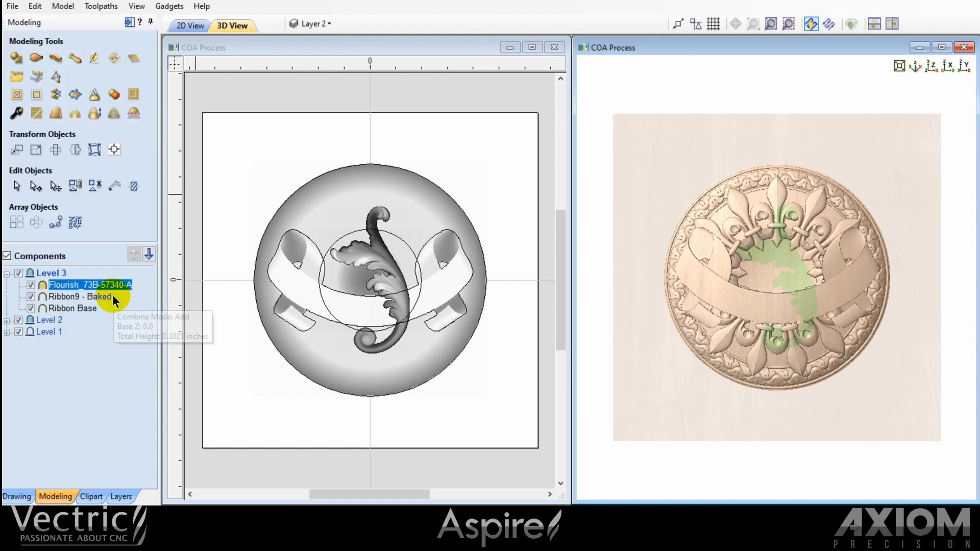
Rotate the flourish component 90 degrees clockwise so the leaf scroll lies horizontally
{"action": "left_click", "coordinate": [386, 283]}
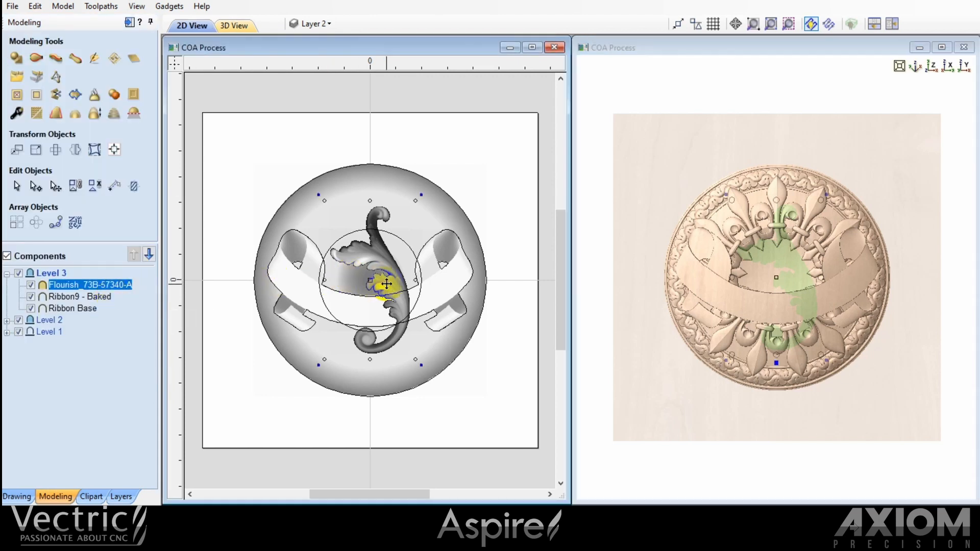
{"action": "key", "text": "9"}
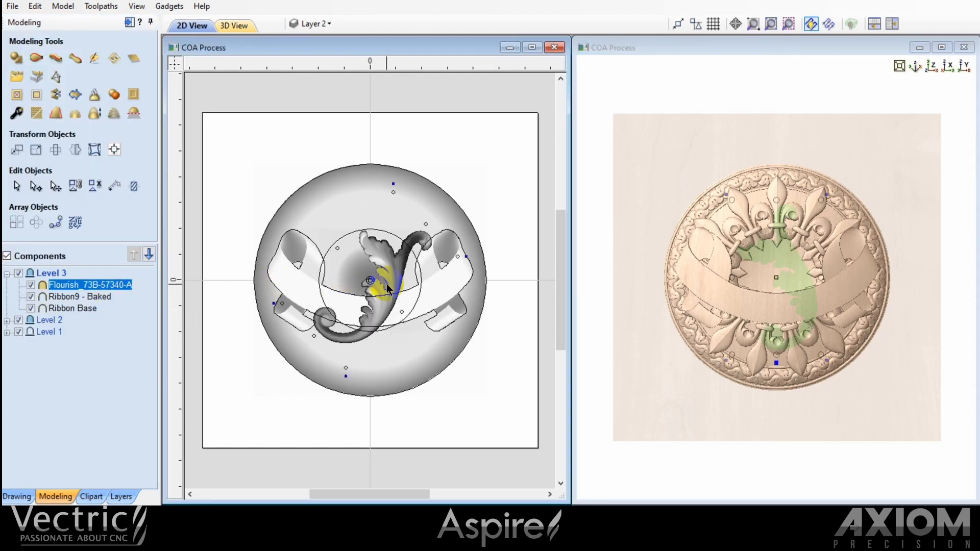
{"action": "key", "text": "9"}
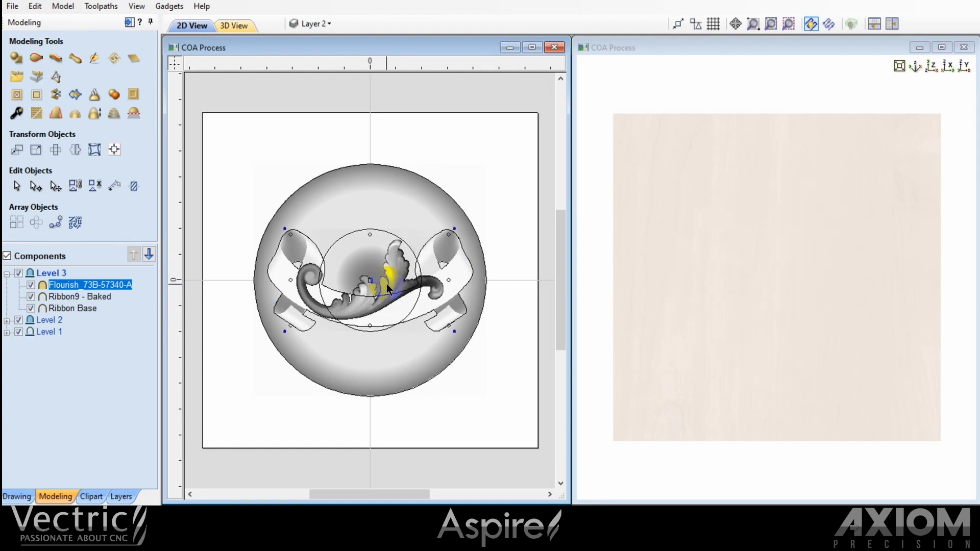
Resize the flourish to 5 inches wide and 3 inches high without linking its proportions
{"action": "left_click", "coordinate": [36, 151]}
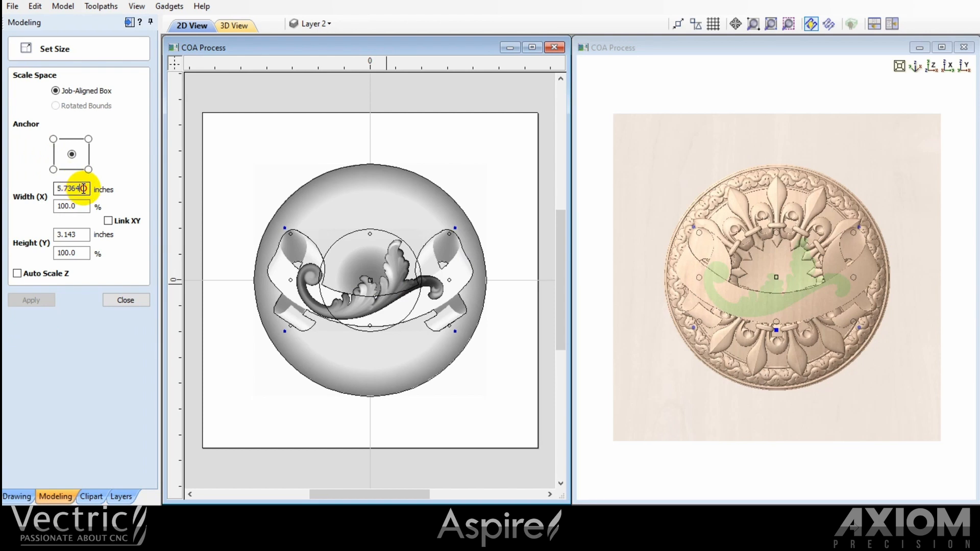
{"action": "left_click_drag", "start_coordinate": [83, 188], "coordinate": [45, 195]}
{"action": "type", "text": "5"}
{"action": "key", "text": "Tab"}
{"action": "key", "text": "Tab"}
{"action": "key", "text": "Tab"}
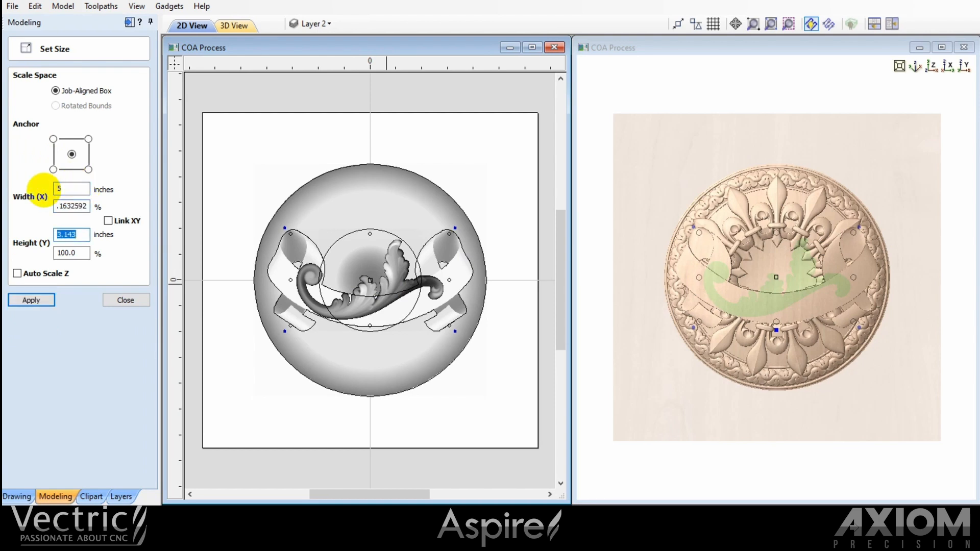
{"action": "type", "text": "3"}
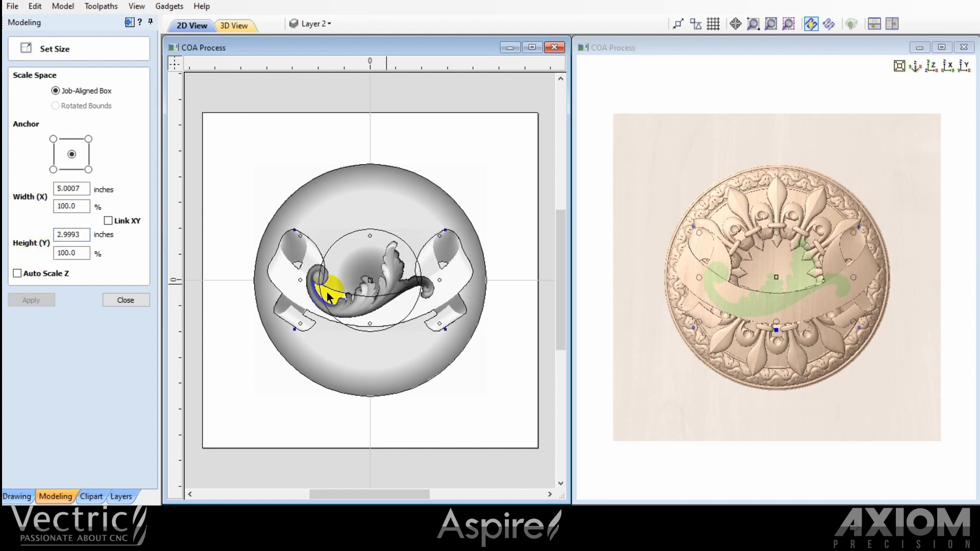
Move the flourish down so it overlaps the lower rim of the round carving, slightly right of centre
{"action": "left_click_drag", "start_coordinate": [362, 302], "coordinate": [402, 415]}
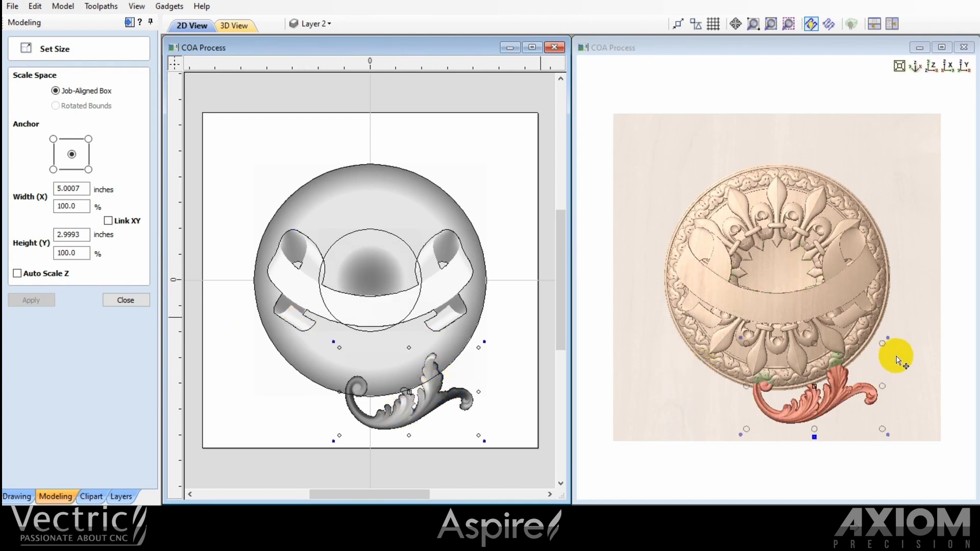
{"action": "left_click", "coordinate": [899, 360]}
{"action": "scroll", "coordinate": [914, 352], "scroll_direction": "up", "scroll_amount": 3}
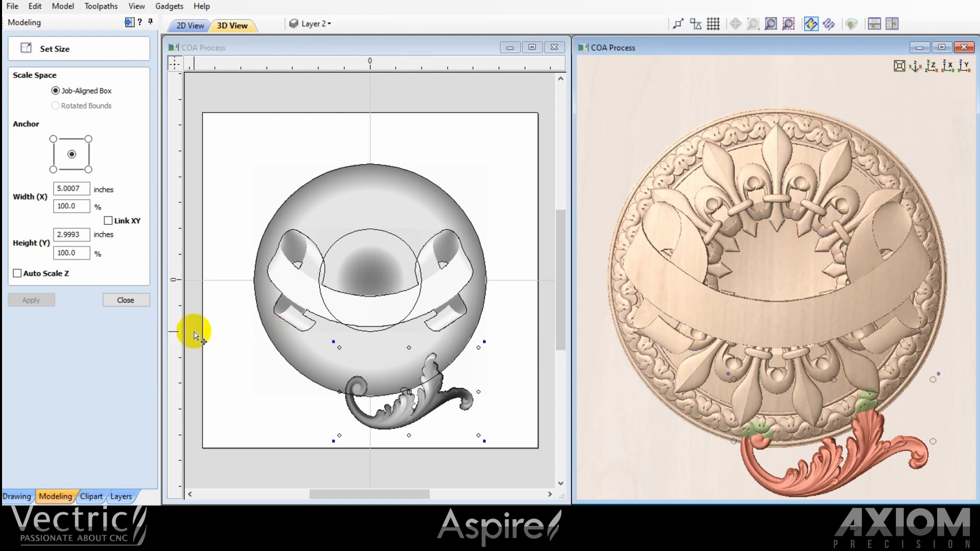
{"action": "left_click", "coordinate": [131, 302]}
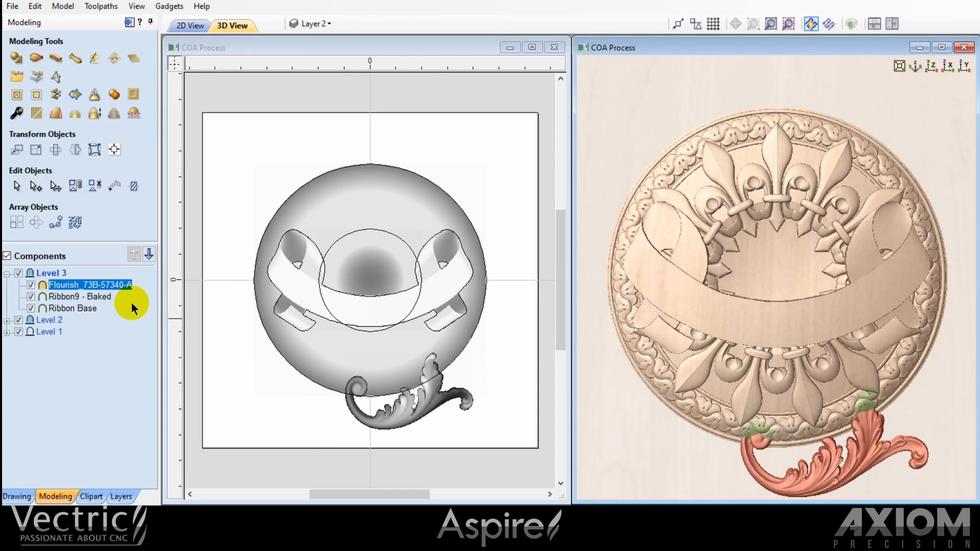
Set the combine mode of the Flourish_73B-57340-A component to Add
{"action": "right_click", "coordinate": [109, 285]}
{"action": "mouse_move", "coordinate": [136, 295]}
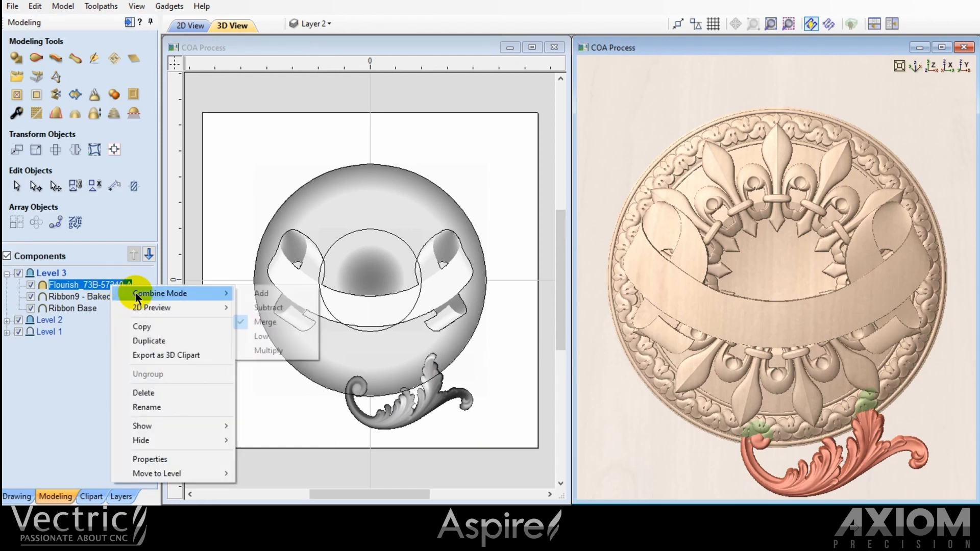
{"action": "left_click", "coordinate": [257, 294]}
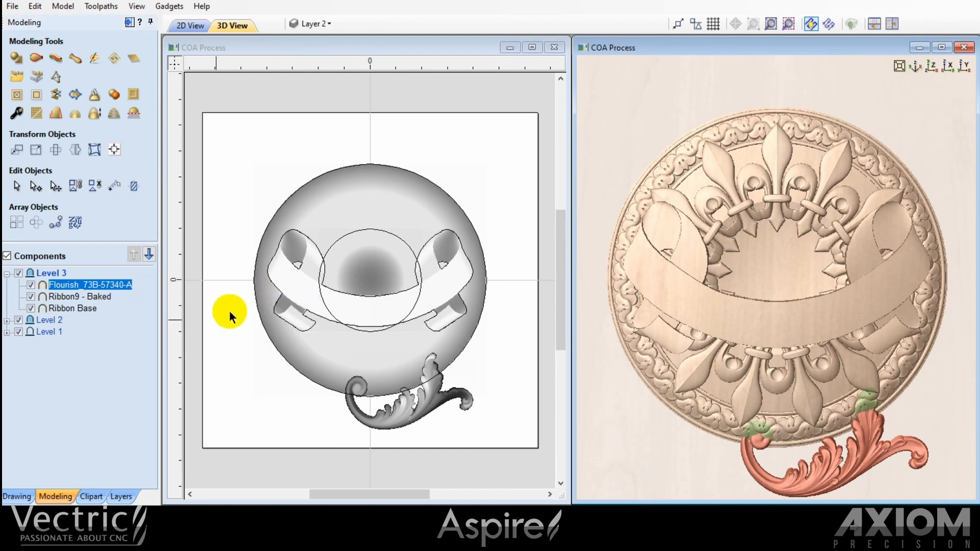
Insert a new level above Level 3 and move the Flourish_73B-57340-A component into it
{"action": "left_click", "coordinate": [6, 333]}
{"action": "left_click", "coordinate": [7, 332]}
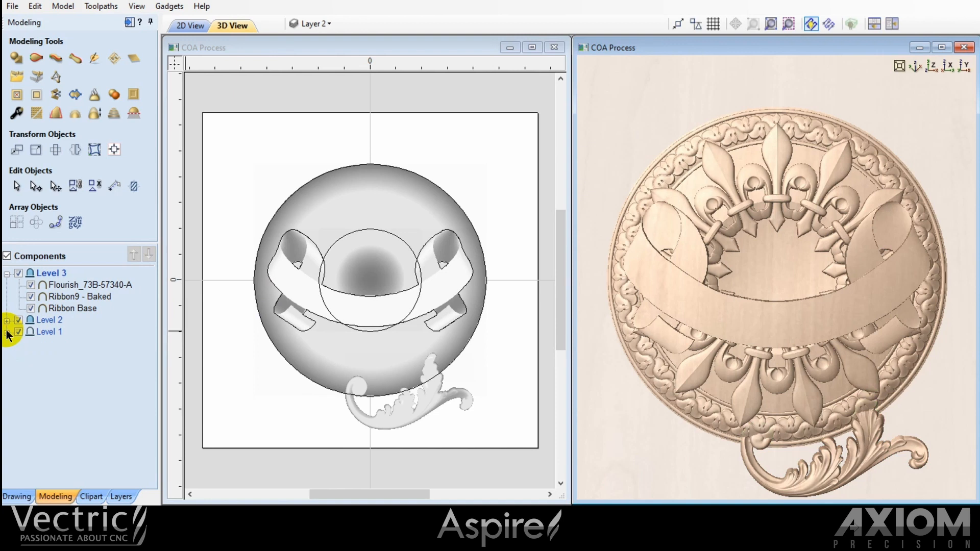
{"action": "left_click", "coordinate": [6, 332]}
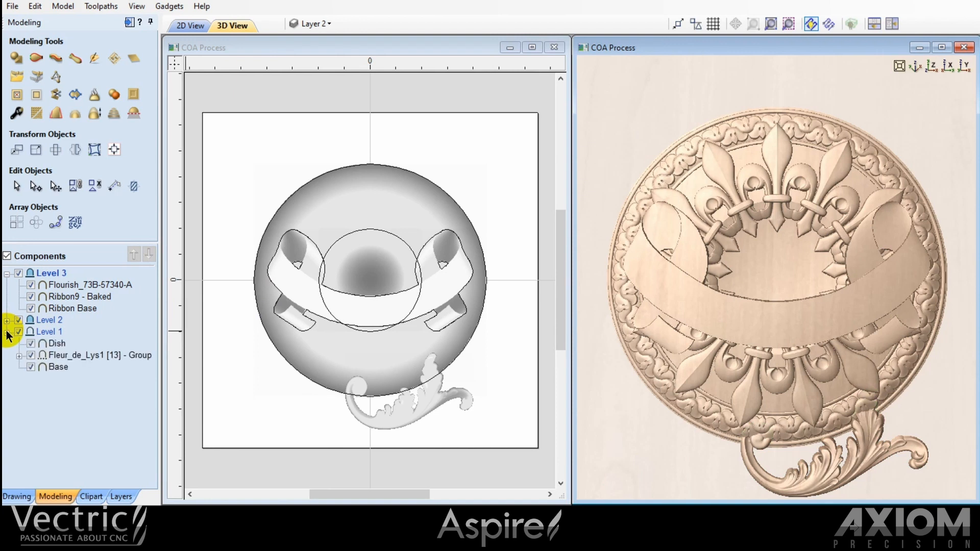
{"action": "right_click", "coordinate": [50, 272]}
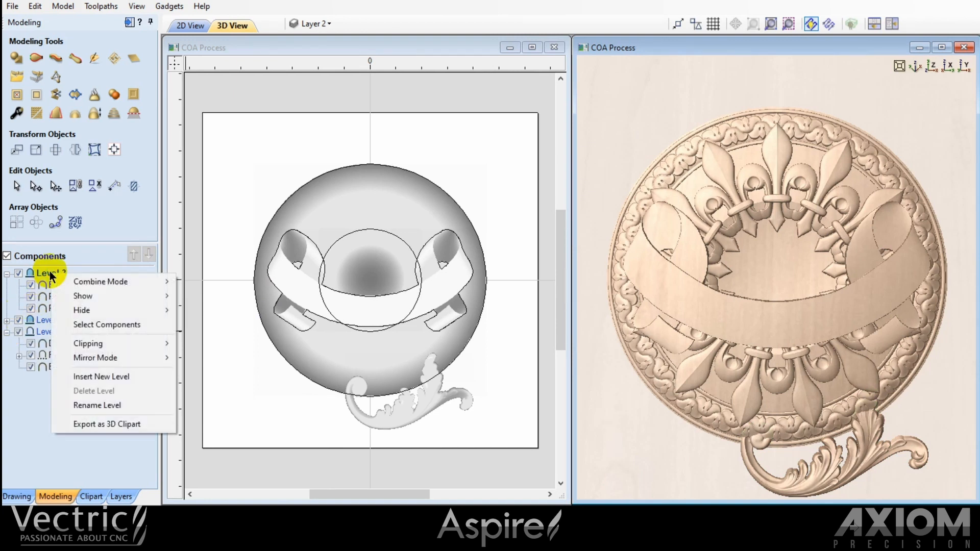
{"action": "left_click", "coordinate": [86, 376]}
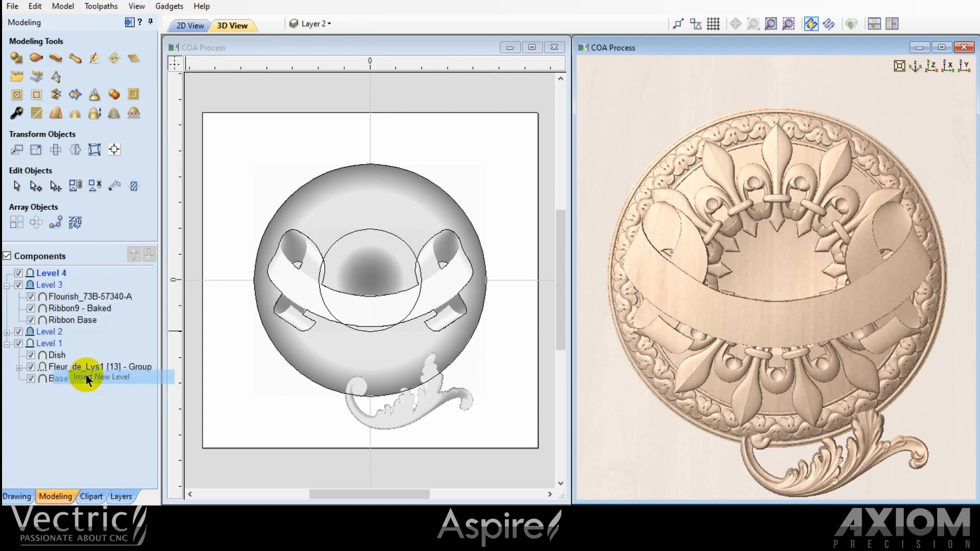
{"action": "left_click", "coordinate": [71, 295]}
{"action": "left_click_drag", "start_coordinate": [70, 293], "coordinate": [68, 279]}
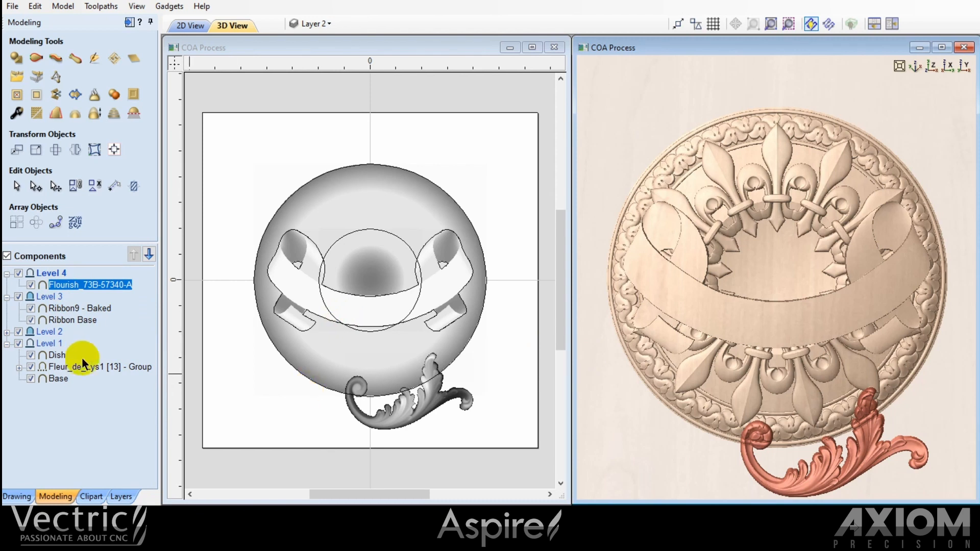
Duplicate the Dish and Base components of Level 1 and move the copies into Level 4 beneath the flourish
{"action": "left_click", "coordinate": [54, 379]}
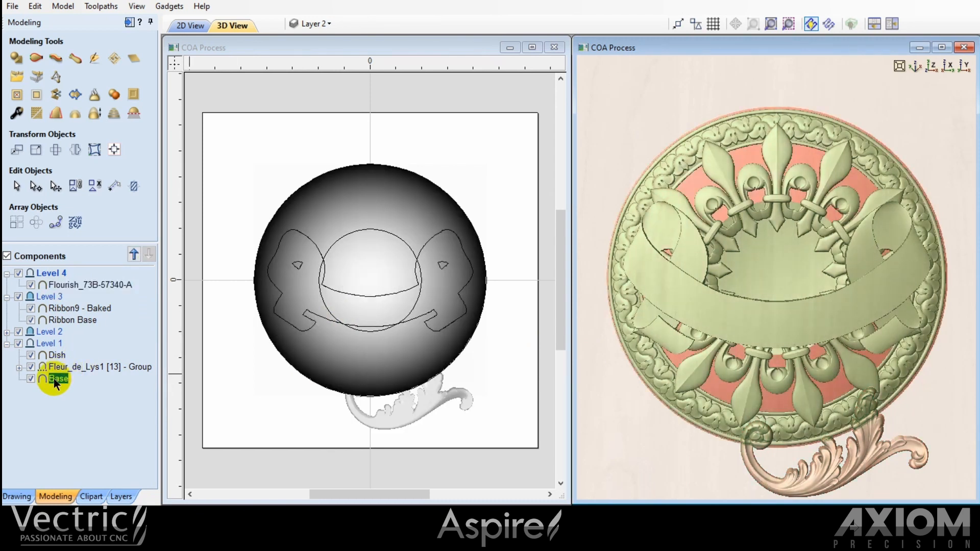
{"action": "left_click", "coordinate": [54, 354], "text": "ctrl"}
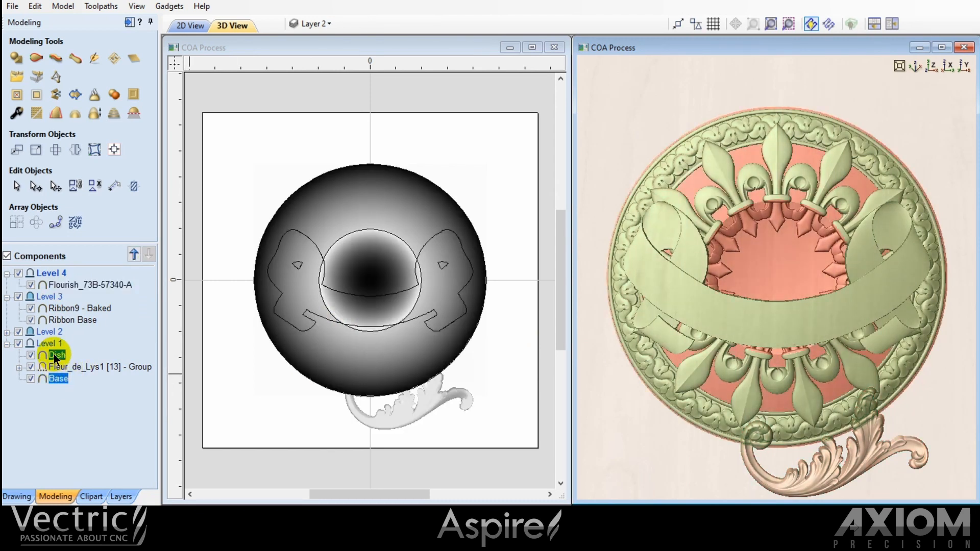
{"action": "right_click", "coordinate": [54, 354]}
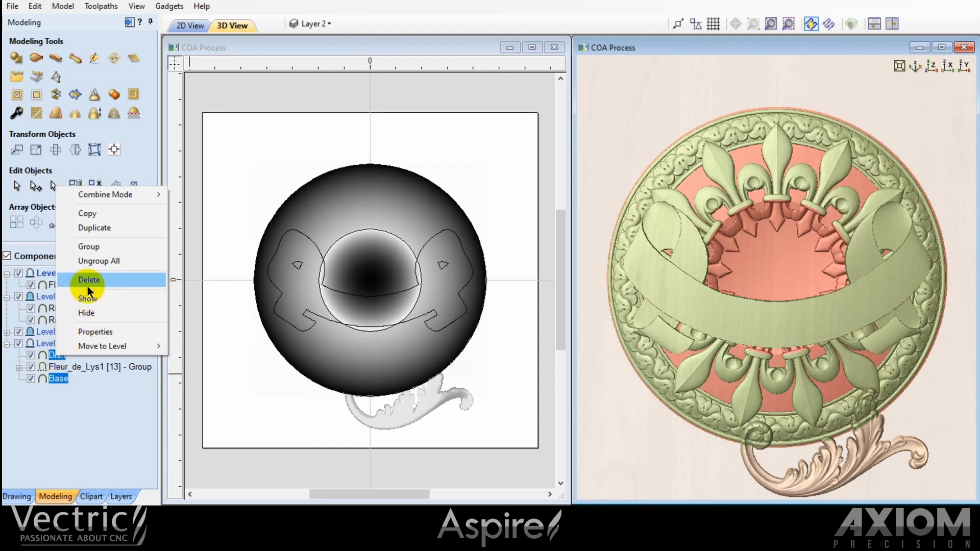
{"action": "left_click", "coordinate": [91, 229]}
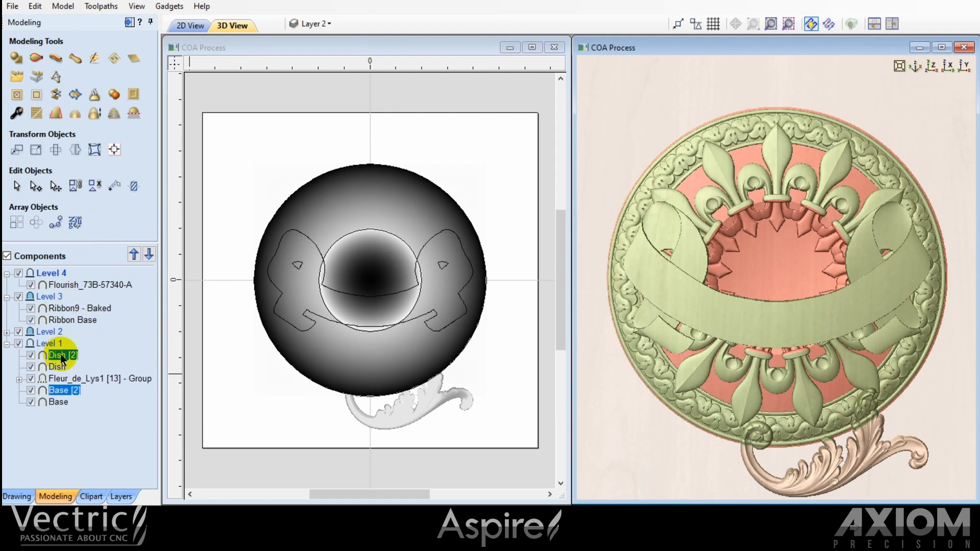
{"action": "left_click_drag", "start_coordinate": [61, 358], "coordinate": [59, 291]}
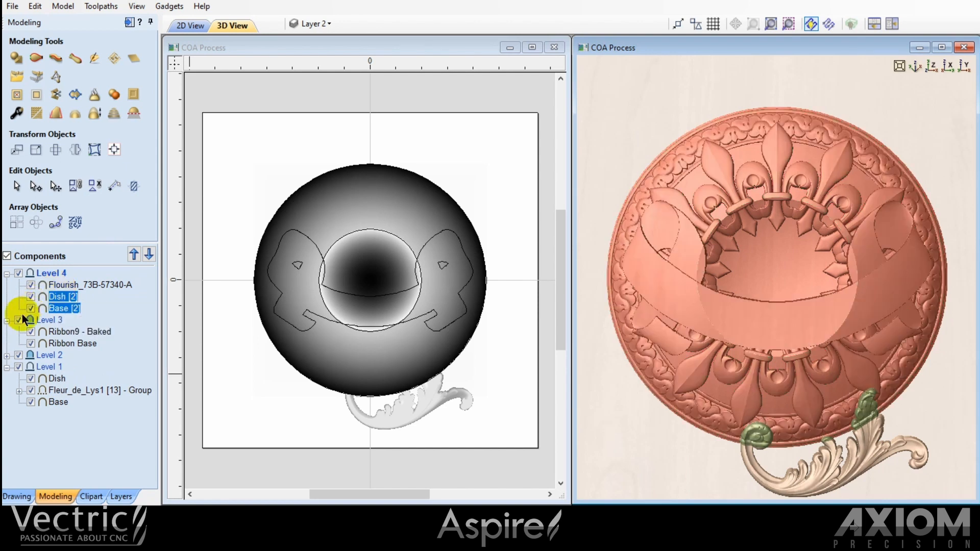
Hide Levels 1, 2 and 3 to examine Level 4 on its own in 3D, and show them again
{"action": "left_click", "coordinate": [7, 320]}
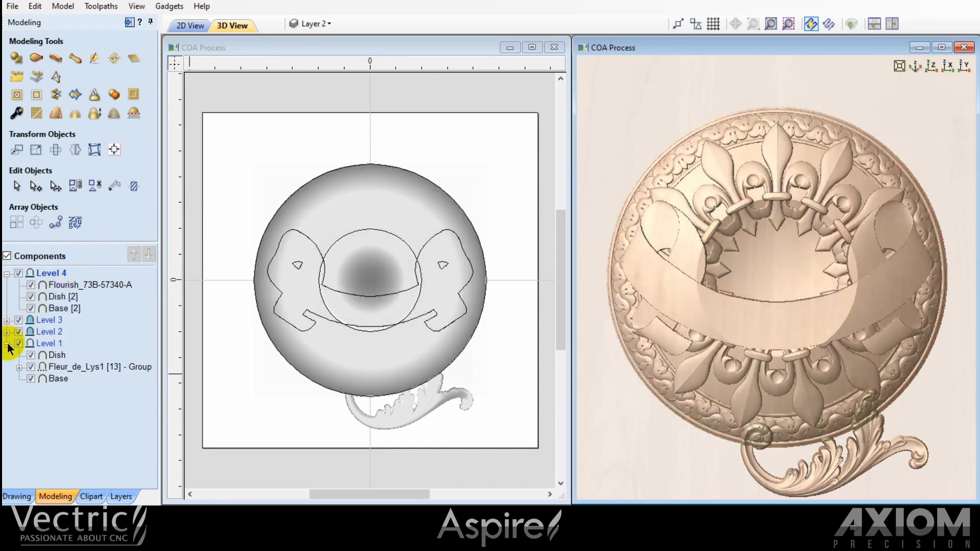
{"action": "left_click", "coordinate": [6, 344]}
{"action": "left_click", "coordinate": [18, 343]}
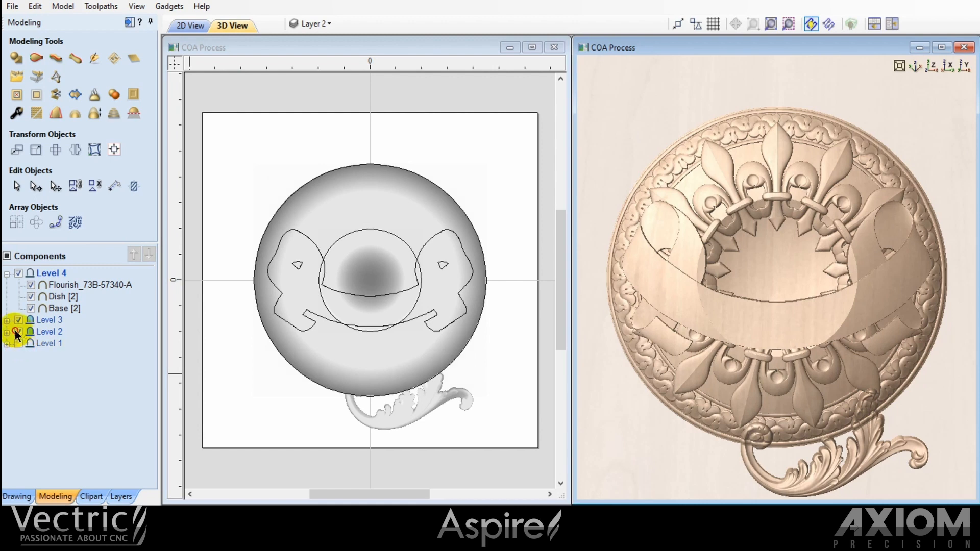
{"action": "left_click", "coordinate": [19, 333]}
{"action": "left_click", "coordinate": [19, 319]}
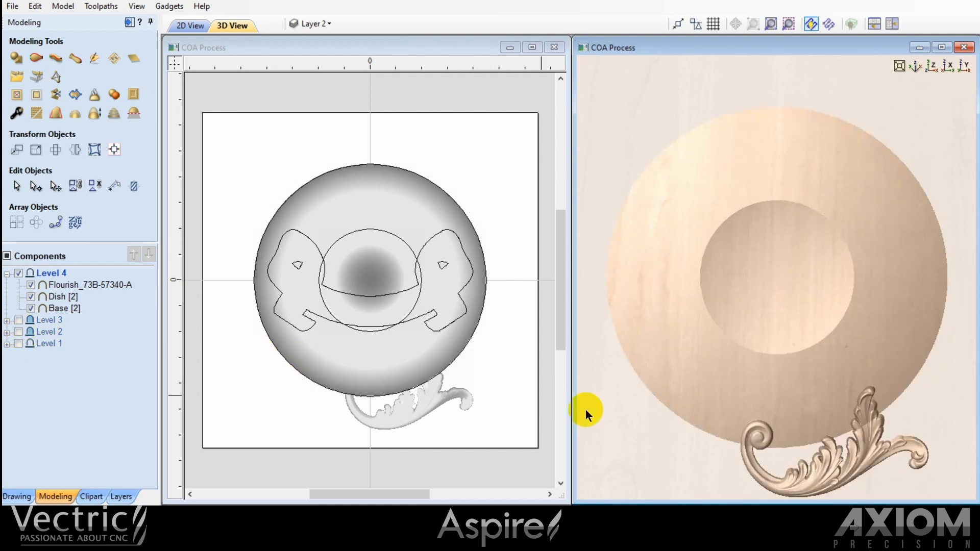
{"action": "mouse_move", "coordinate": [836, 430]}
{"action": "left_mouse_down"}
{"action": "mouse_move", "coordinate": [809, 347]}
{"action": "mouse_move", "coordinate": [835, 393]}
{"action": "mouse_move", "coordinate": [831, 430]}
{"action": "mouse_move", "coordinate": [820, 427]}
{"action": "left_mouse_up"}
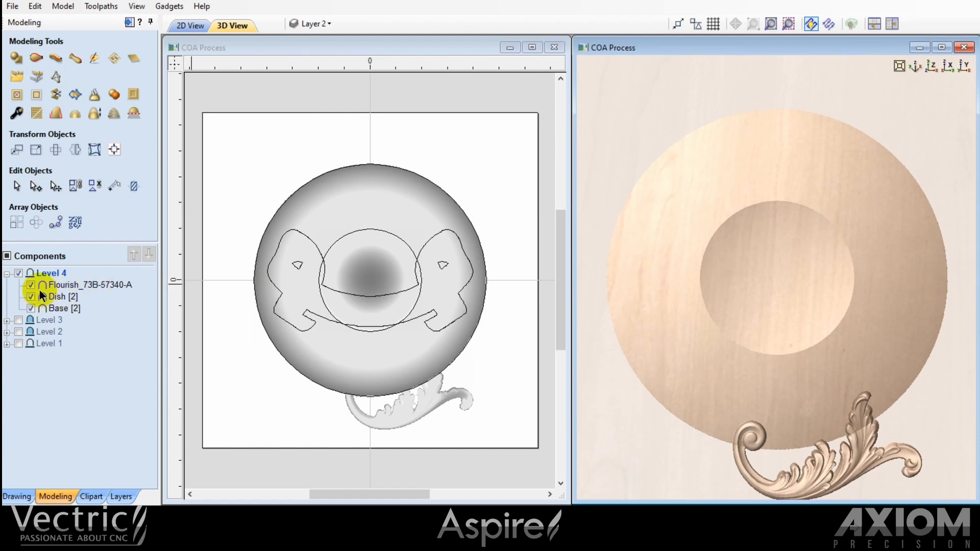
{"action": "left_click", "coordinate": [18, 320]}
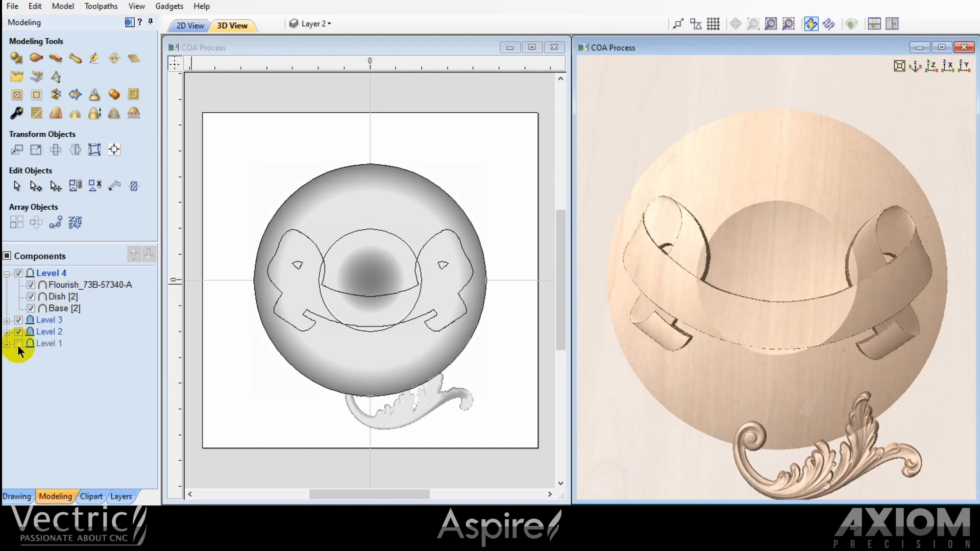
{"action": "left_click", "coordinate": [19, 344]}
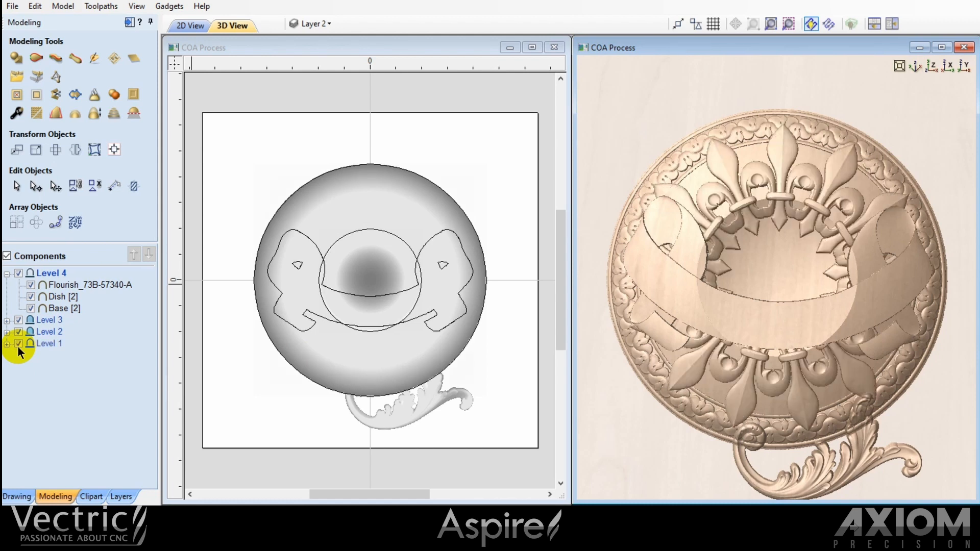
Set the combine mode of Level 4 to Merge and check the blended relief in 3D
{"action": "left_click", "coordinate": [50, 273]}
{"action": "right_click", "coordinate": [49, 272]}
{"action": "mouse_move", "coordinate": [73, 280]}
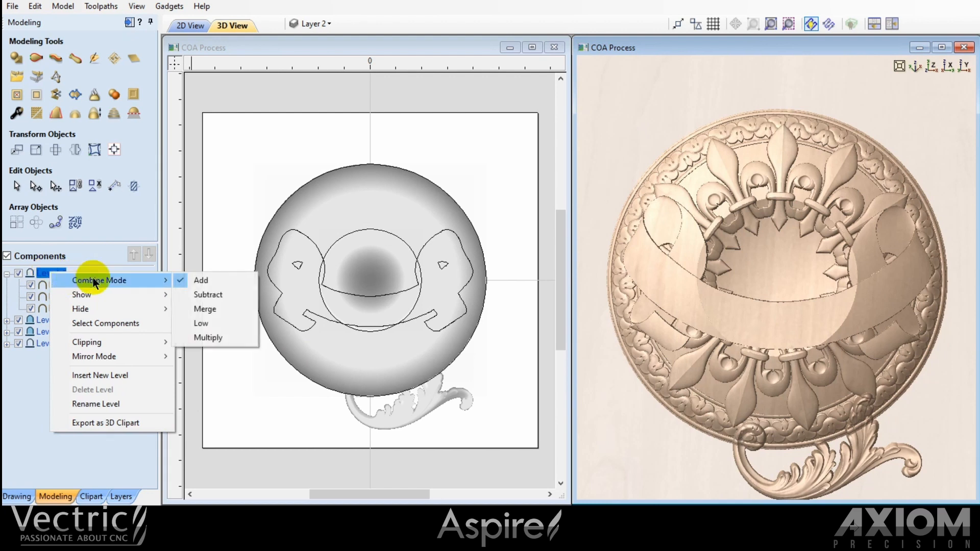
{"action": "left_click", "coordinate": [203, 308]}
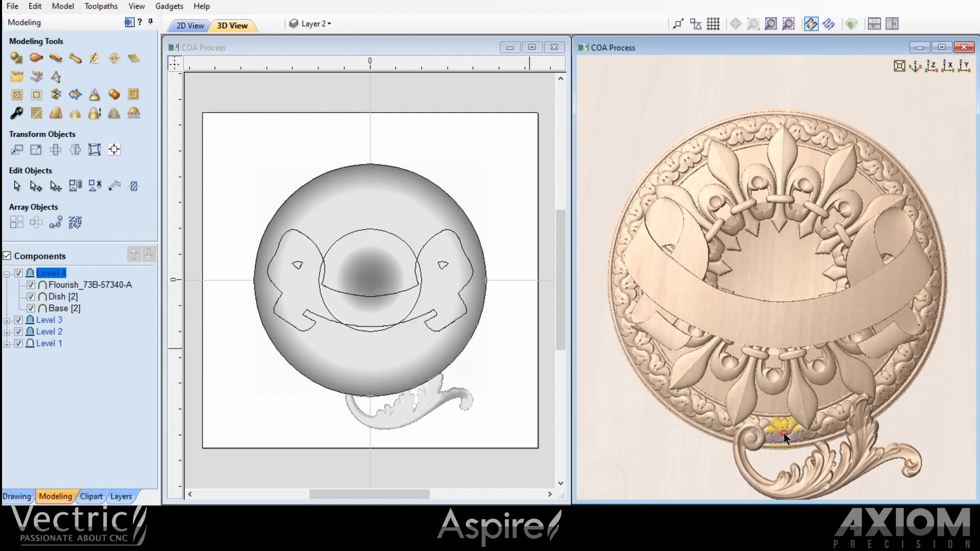
{"action": "left_click_drag", "start_coordinate": [783, 433], "coordinate": [752, 287]}
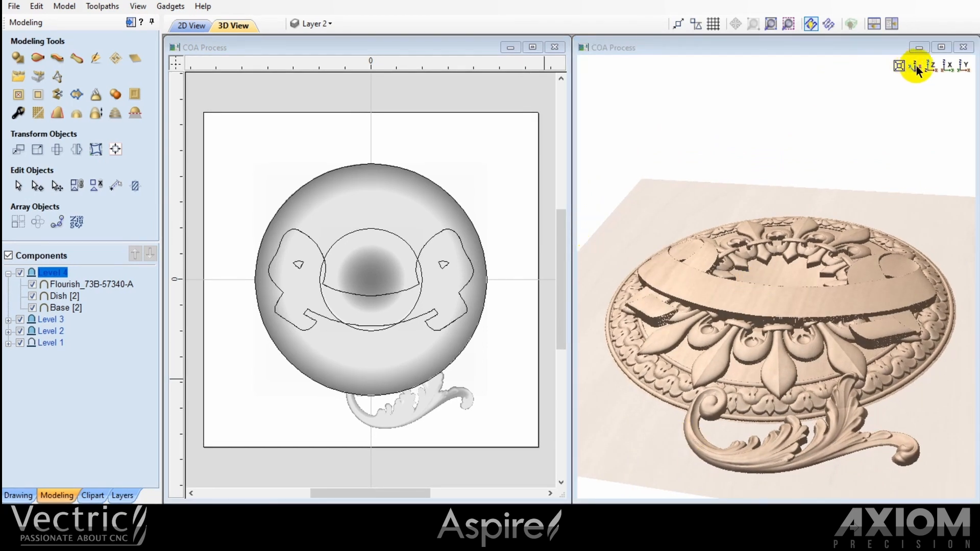
{"action": "left_click", "coordinate": [930, 66]}
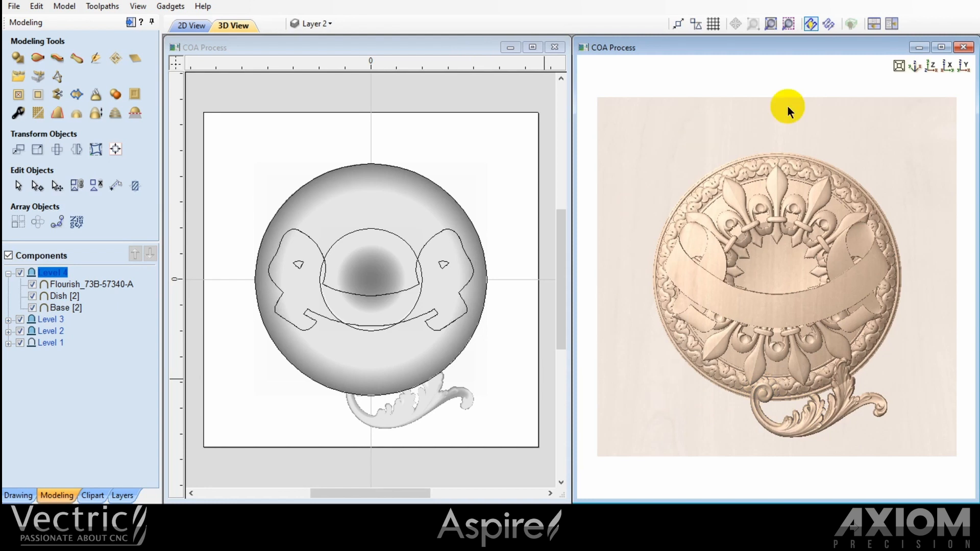
Set Level 4's mirror mode to Bottom Right Quadrant and inspect the mirrored flourishes in 3D
{"action": "right_click", "coordinate": [49, 274]}
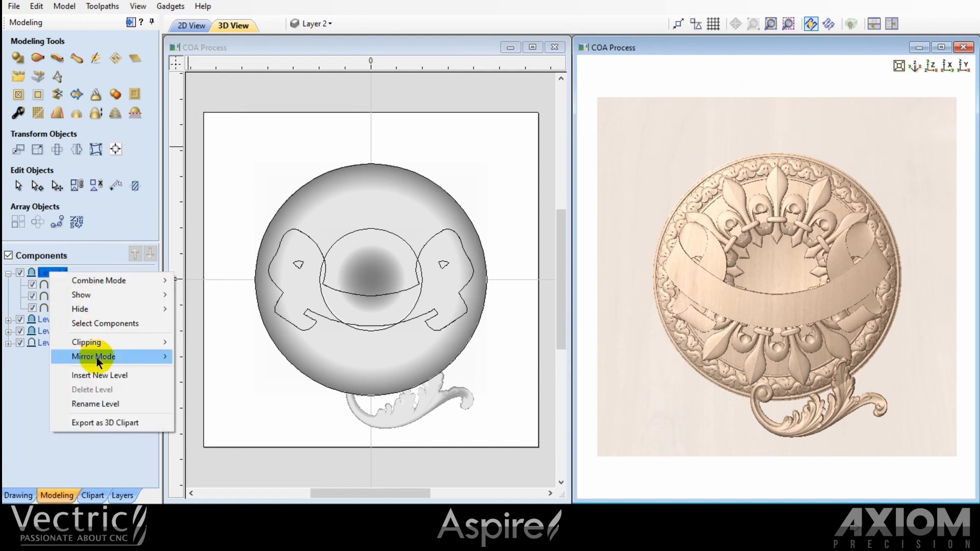
{"action": "mouse_move", "coordinate": [97, 358]}
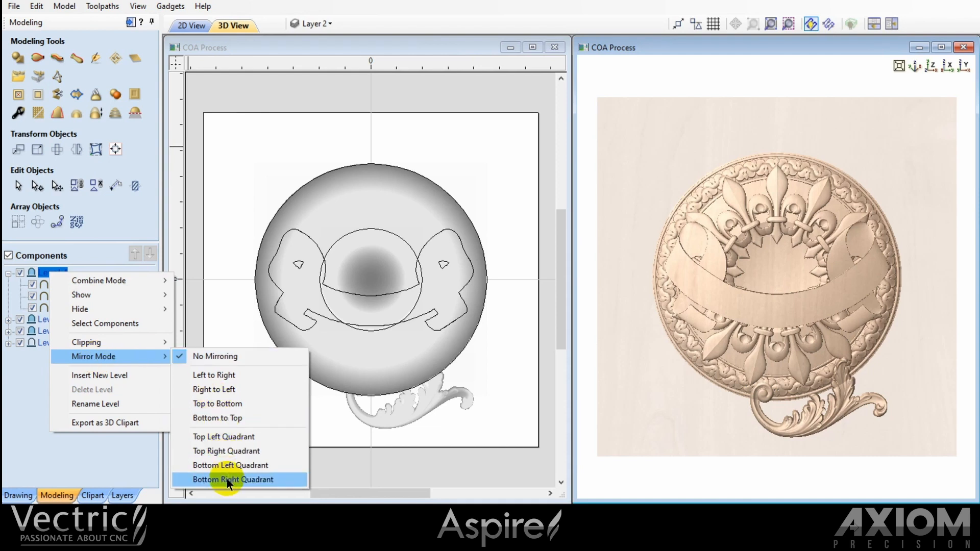
{"action": "left_click", "coordinate": [270, 478]}
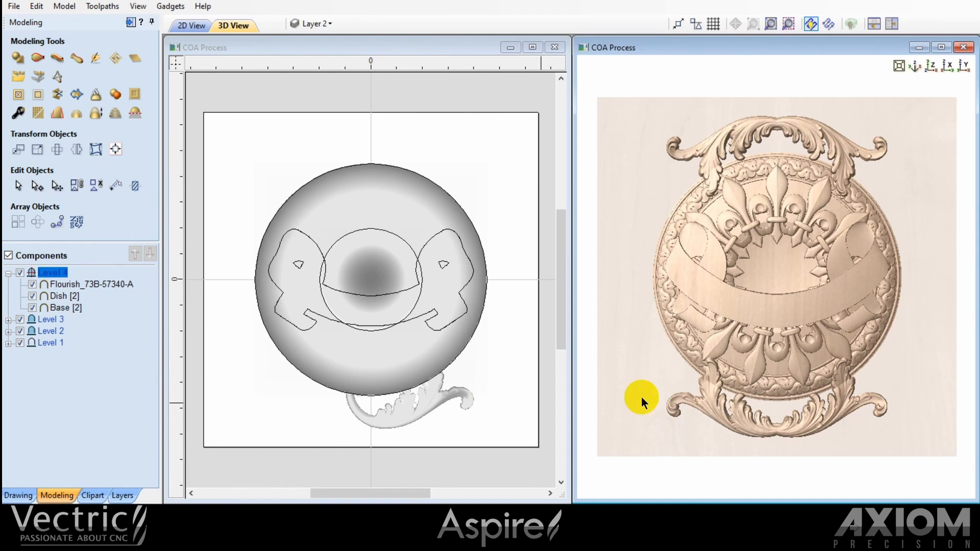
{"action": "left_click_drag", "start_coordinate": [791, 393], "coordinate": [854, 160]}
{"action": "left_click", "coordinate": [931, 66]}
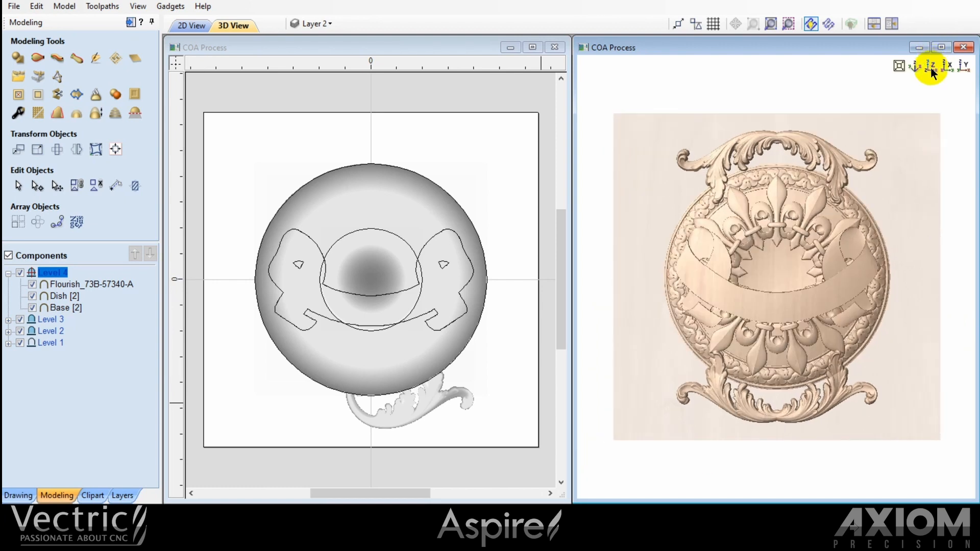
Turn on shadow shading for the 3D view
{"action": "left_click", "coordinate": [137, 7]}
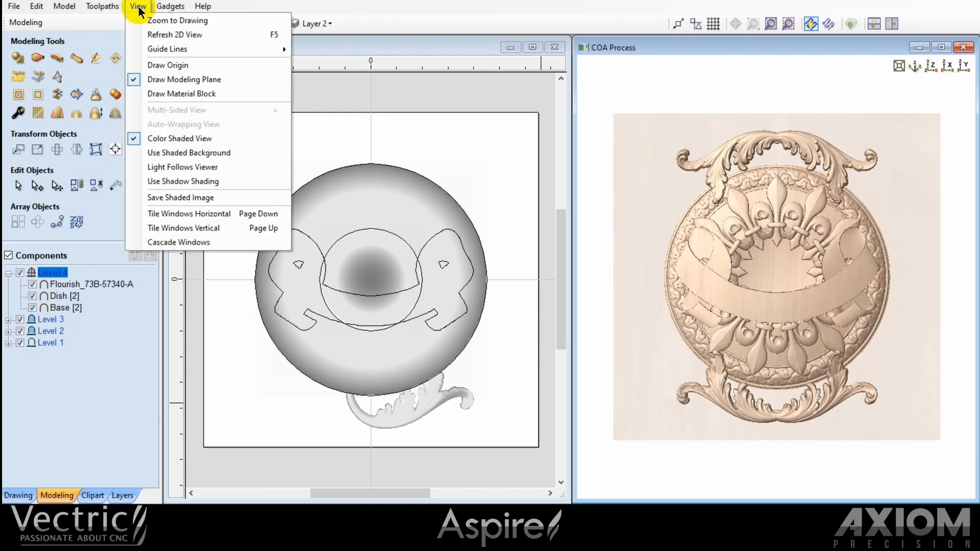
{"action": "left_click", "coordinate": [170, 183]}
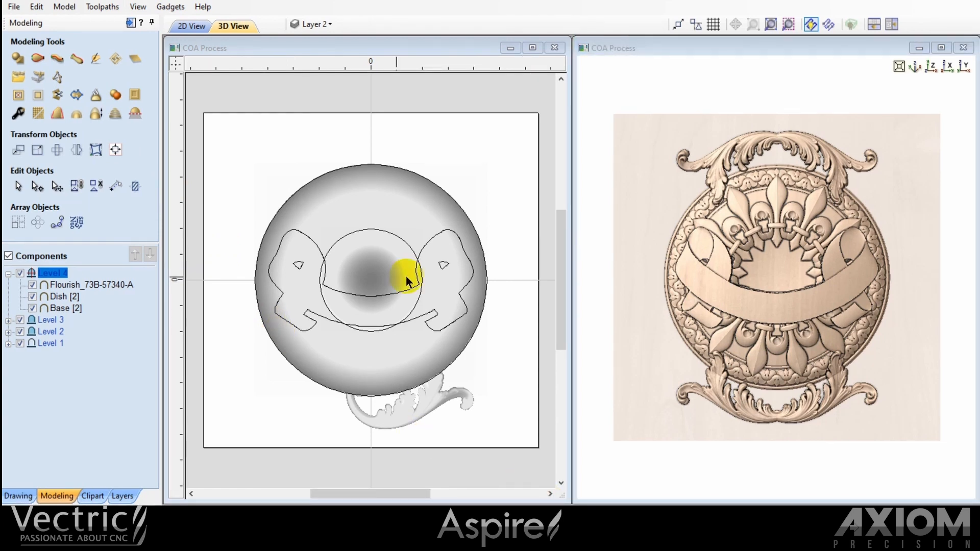
Insert a new level above Level 4 and create a component in it from the complete visible model
{"action": "right_click", "coordinate": [50, 274]}
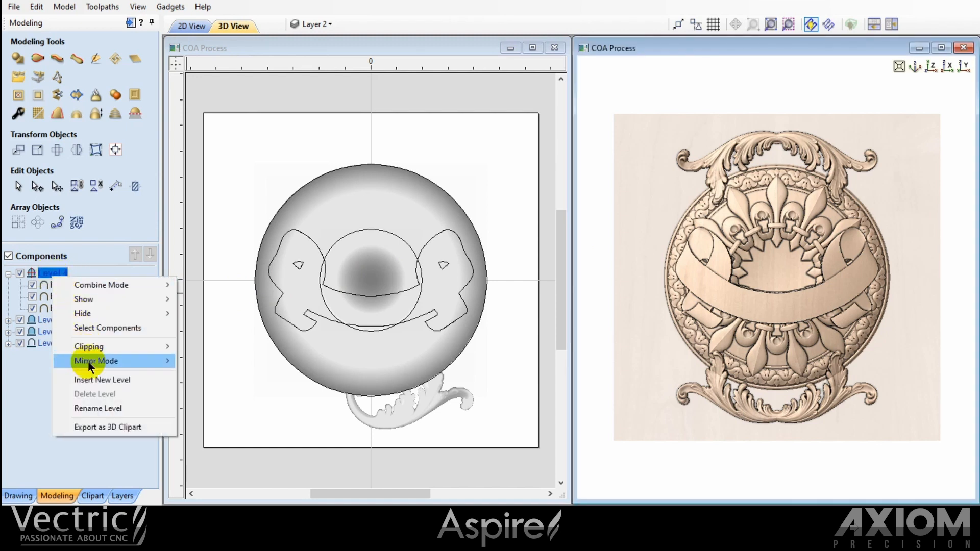
{"action": "left_click", "coordinate": [88, 379]}
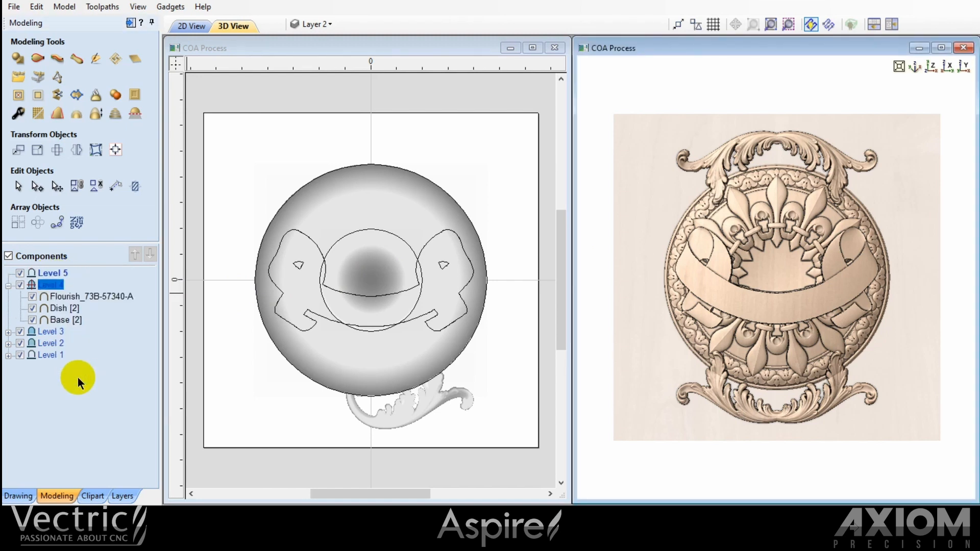
{"action": "left_click", "coordinate": [9, 332]}
{"action": "left_click", "coordinate": [8, 367]}
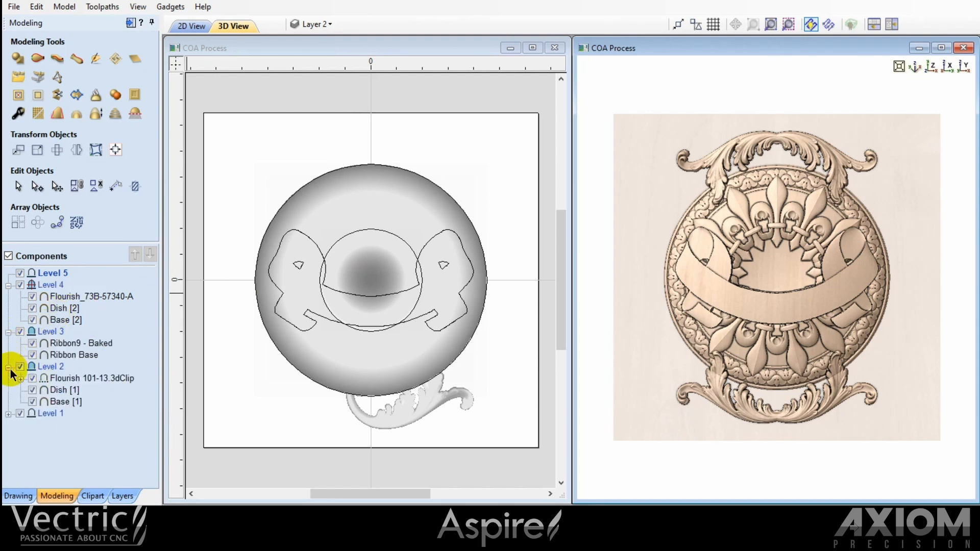
{"action": "left_click", "coordinate": [9, 414]}
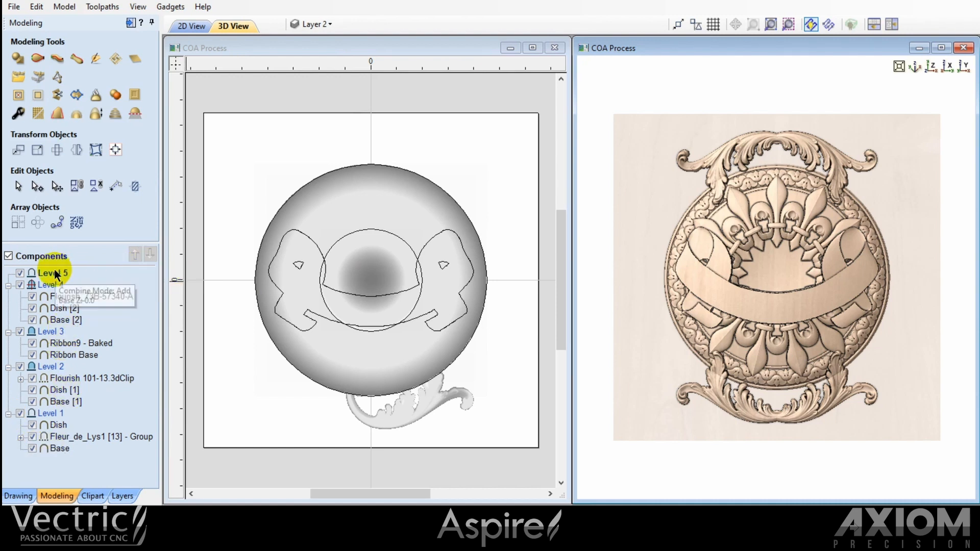
{"action": "left_click", "coordinate": [117, 96]}
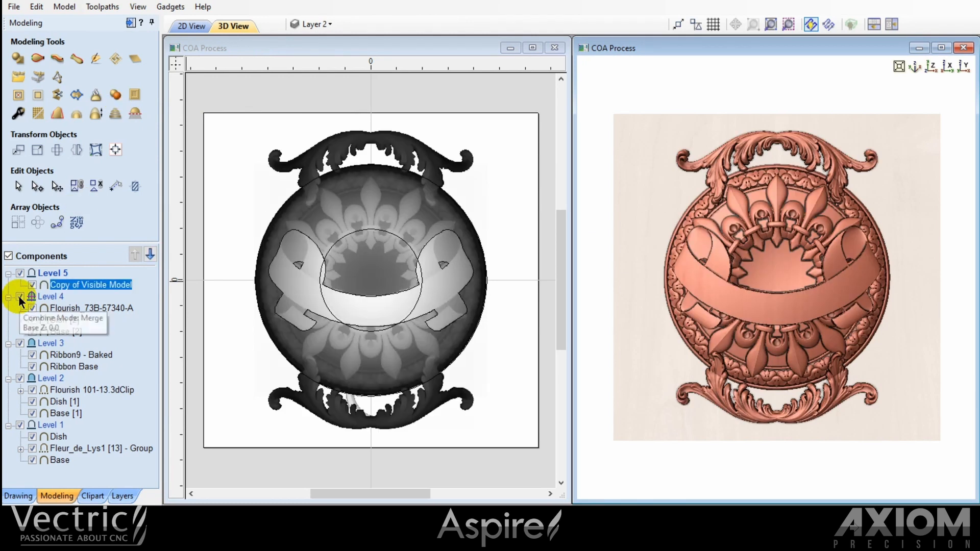
Hide Levels 4, 3, 2 and 1 so that only the copied model on Level 5 is shown
{"action": "left_click", "coordinate": [19, 297]}
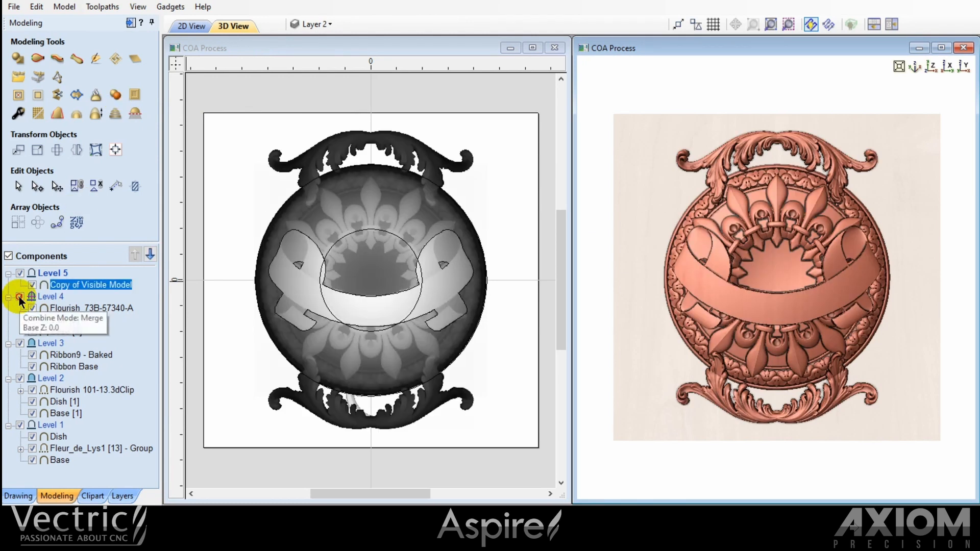
{"action": "left_click", "coordinate": [19, 345]}
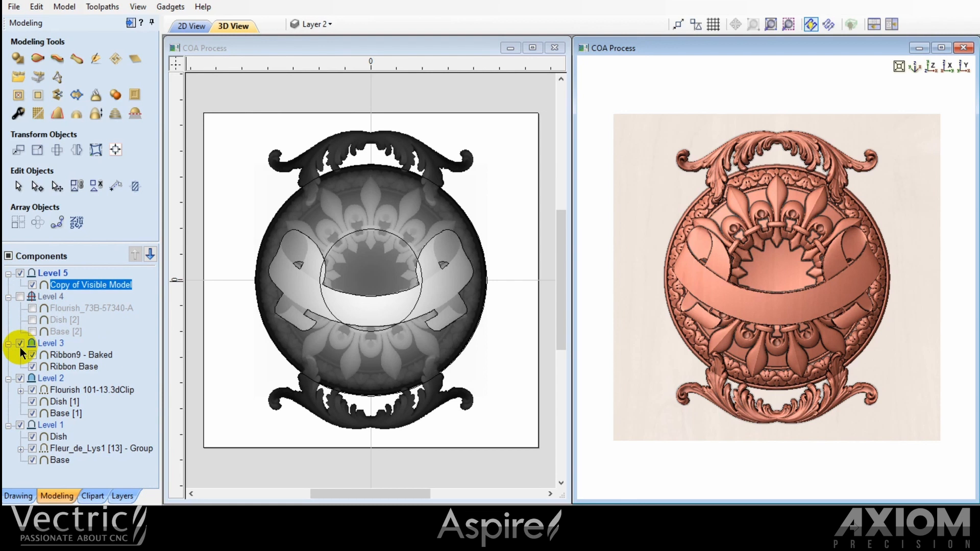
{"action": "left_click", "coordinate": [20, 378]}
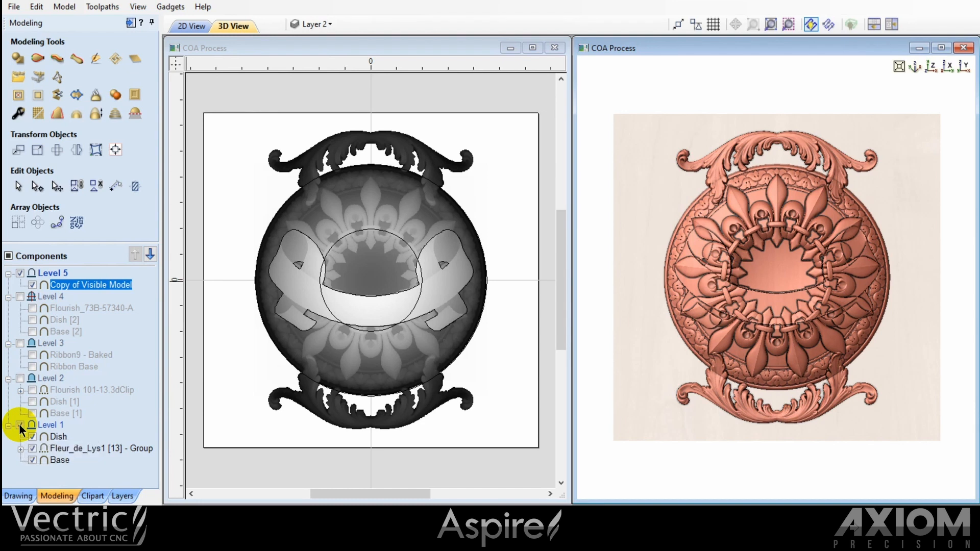
{"action": "left_click", "coordinate": [20, 424]}
Collapse the component lists of Levels 1 to 4
{"action": "left_click", "coordinate": [4, 425]}
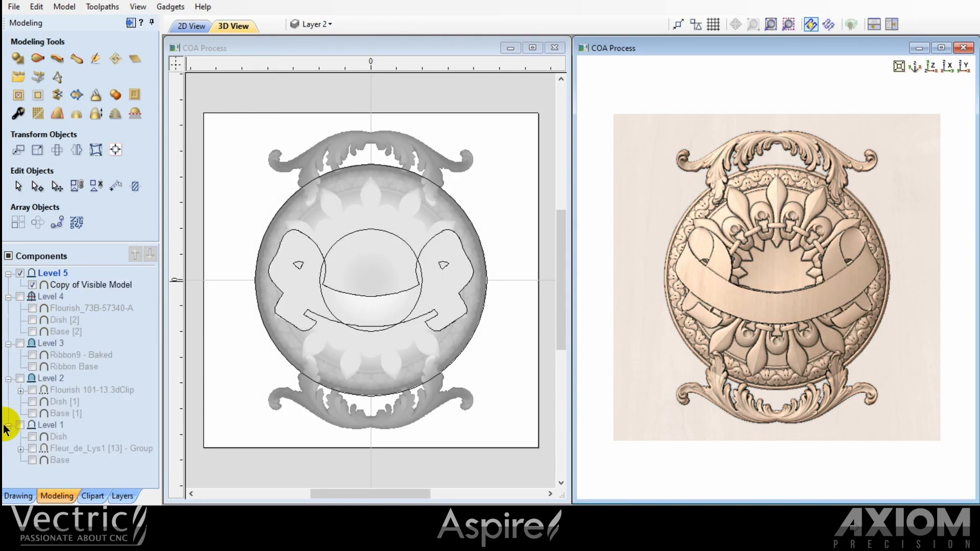
{"action": "left_click", "coordinate": [9, 380]}
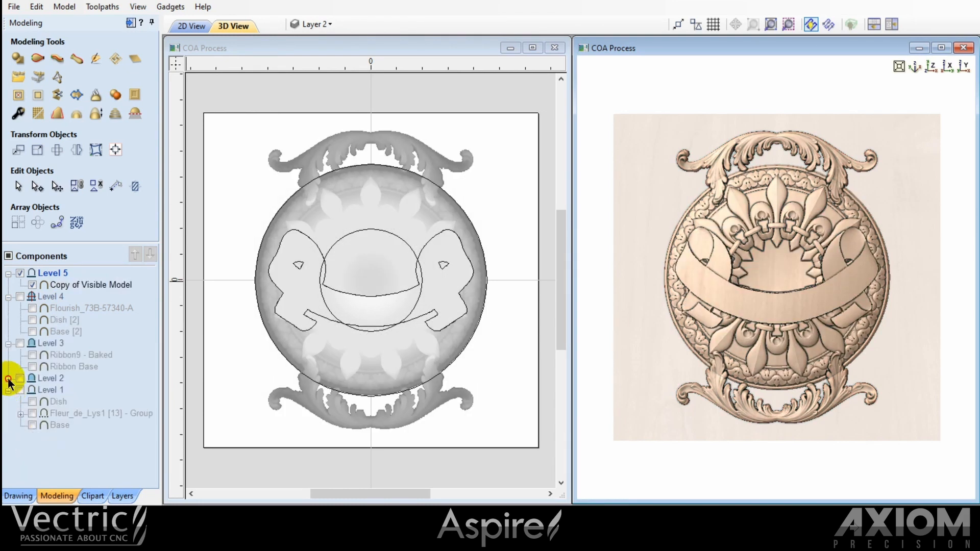
{"action": "left_click", "coordinate": [8, 391]}
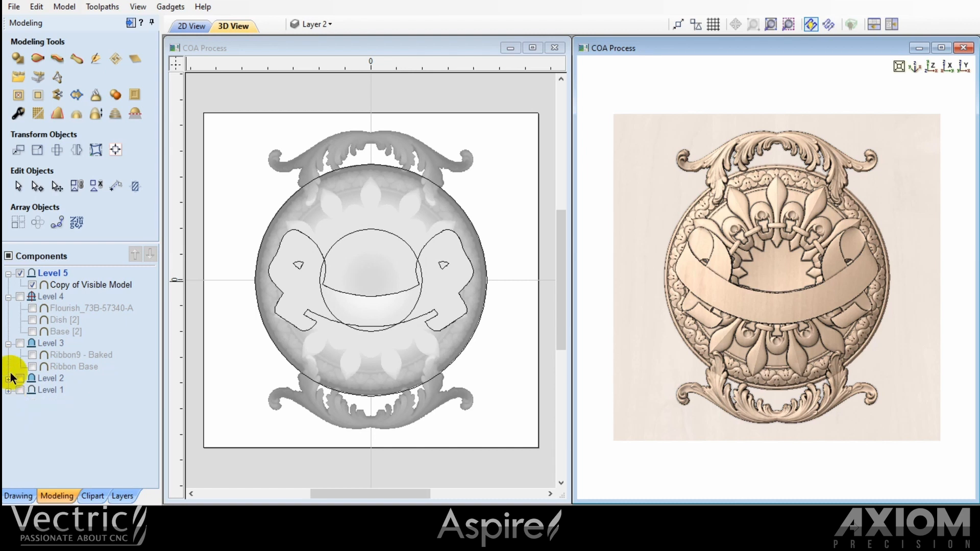
{"action": "left_click", "coordinate": [8, 344]}
{"action": "left_click", "coordinate": [8, 297]}
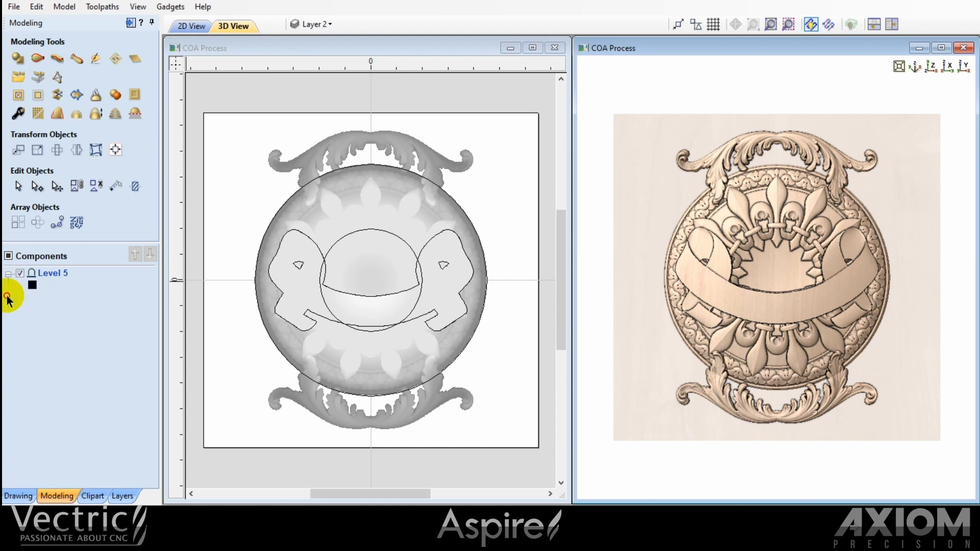
{"action": "mouse_move", "coordinate": [85, 288]}
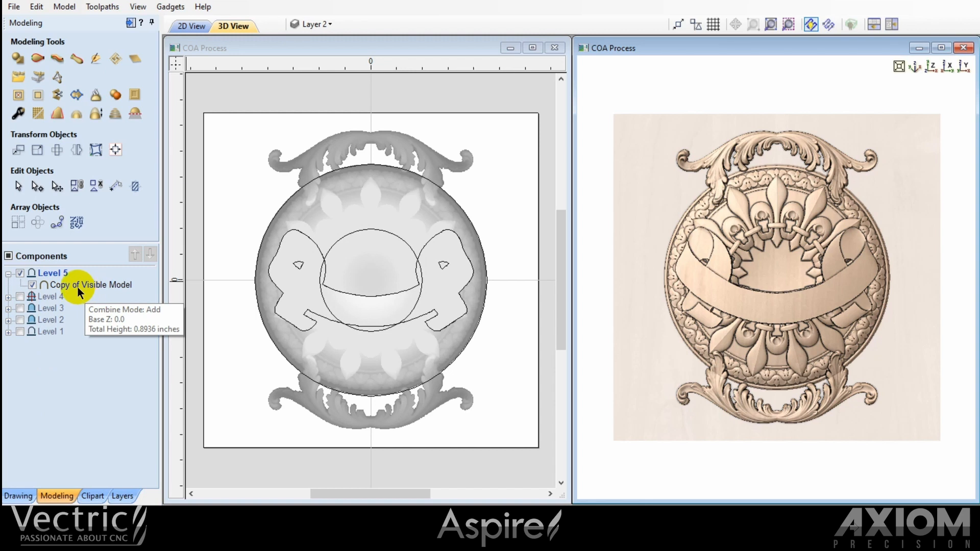
Add the scalloped panel Panel42-iii from the Panels & Shields clipart folder to Level 5
{"action": "left_click", "coordinate": [93, 497]}
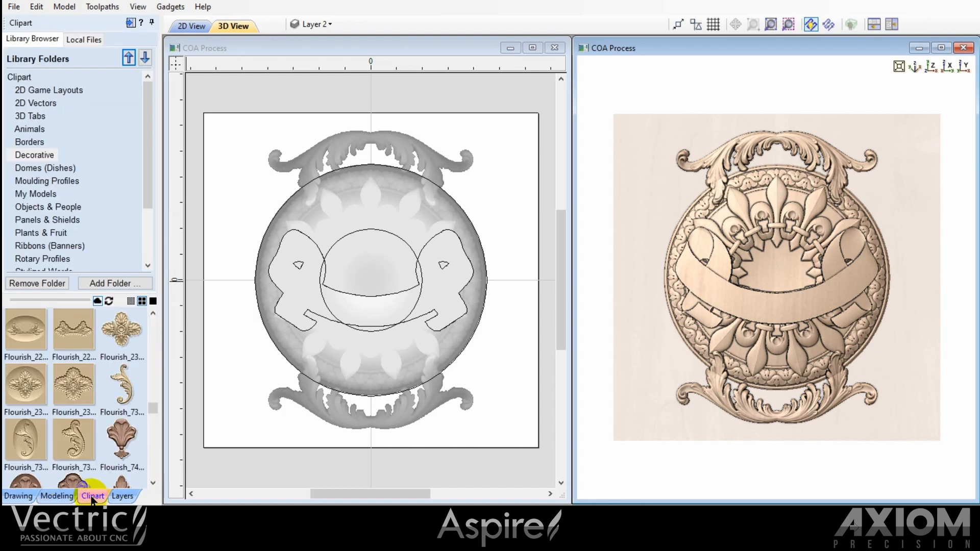
{"action": "left_click", "coordinate": [66, 219]}
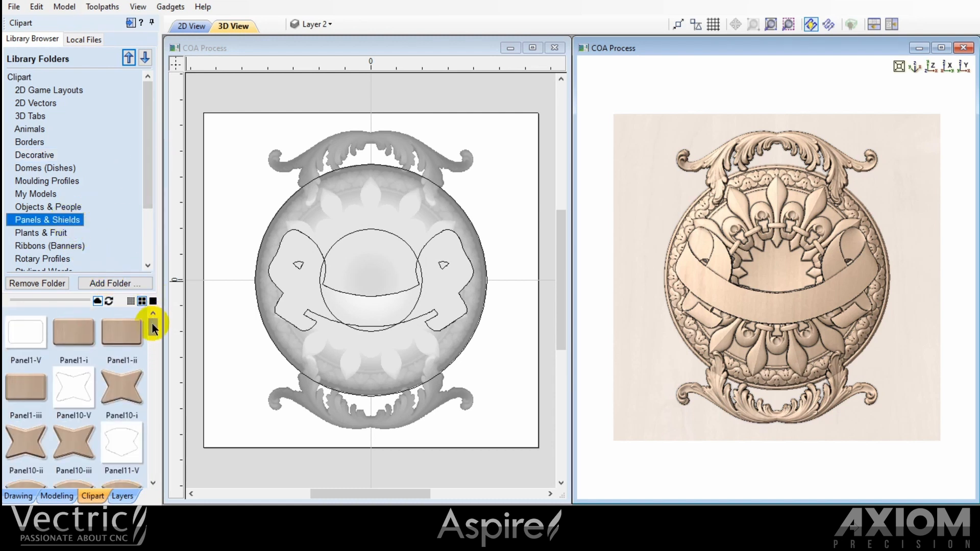
{"action": "left_click_drag", "start_coordinate": [152, 323], "coordinate": [155, 467]}
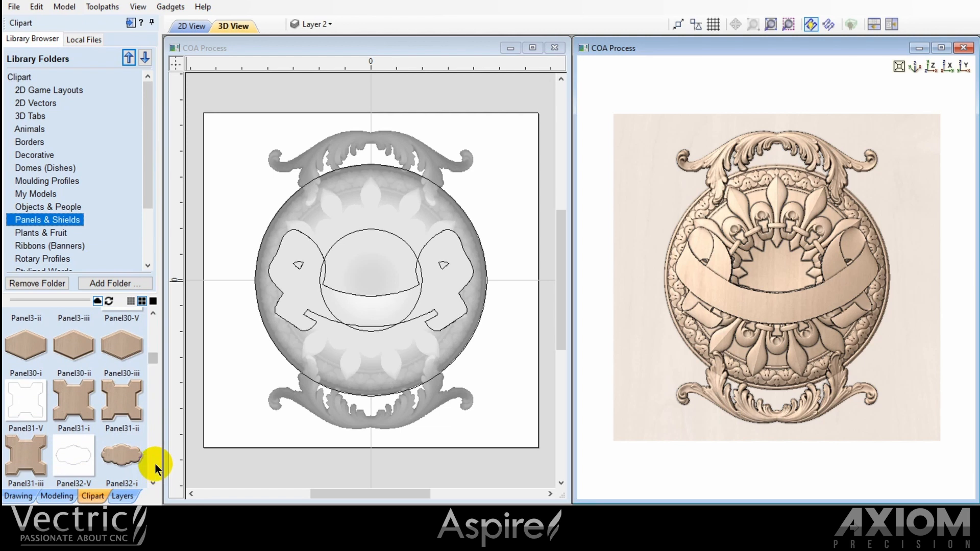
{"action": "left_click_drag", "start_coordinate": [157, 359], "coordinate": [155, 374]}
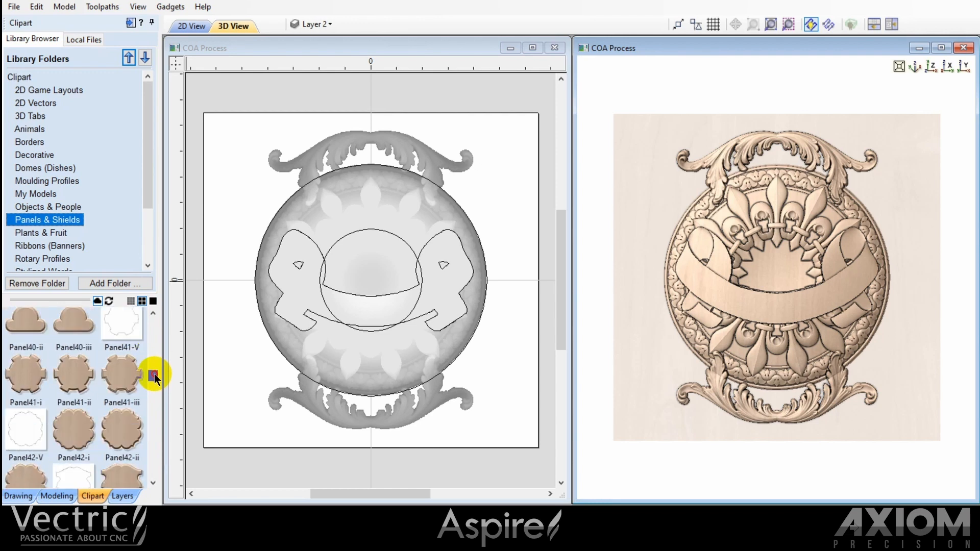
{"action": "left_click", "coordinate": [152, 483]}
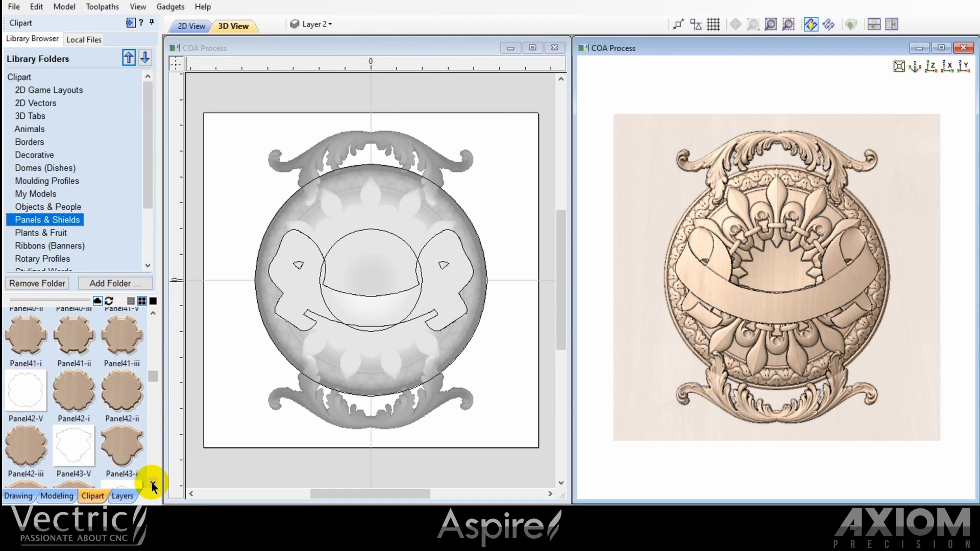
{"action": "left_click", "coordinate": [23, 443]}
{"action": "double_click", "coordinate": [24, 443]}
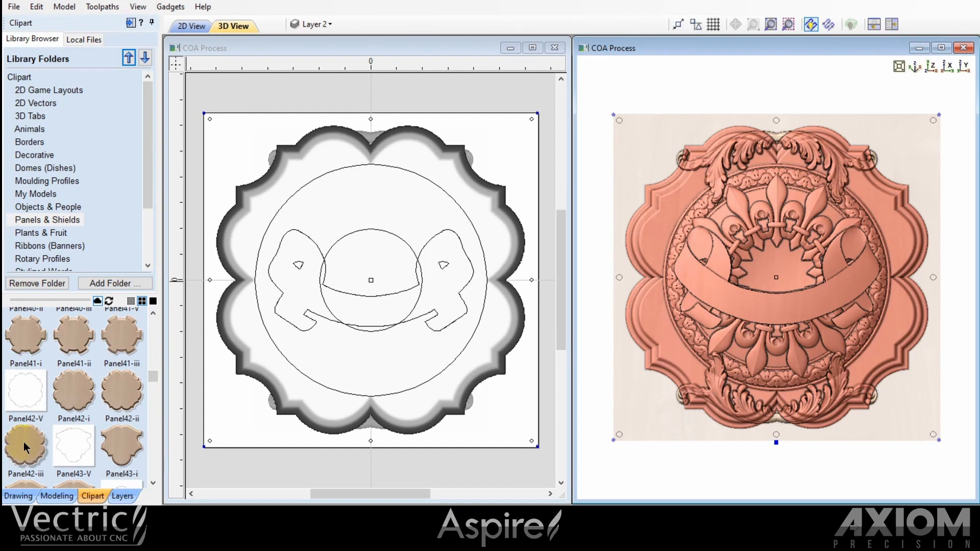
Check the imported panel's width, height and total thickness
{"action": "left_click", "coordinate": [58, 496]}
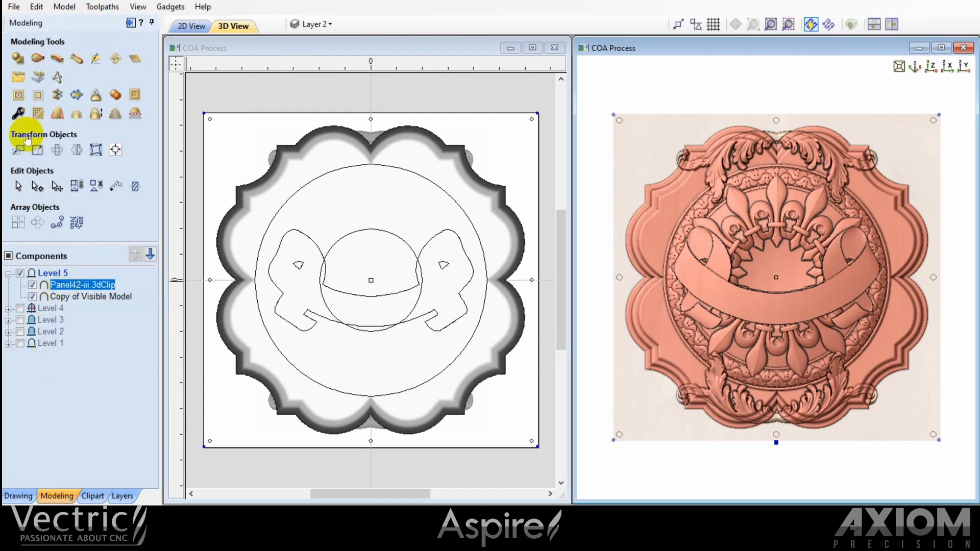
{"action": "left_click", "coordinate": [37, 151]}
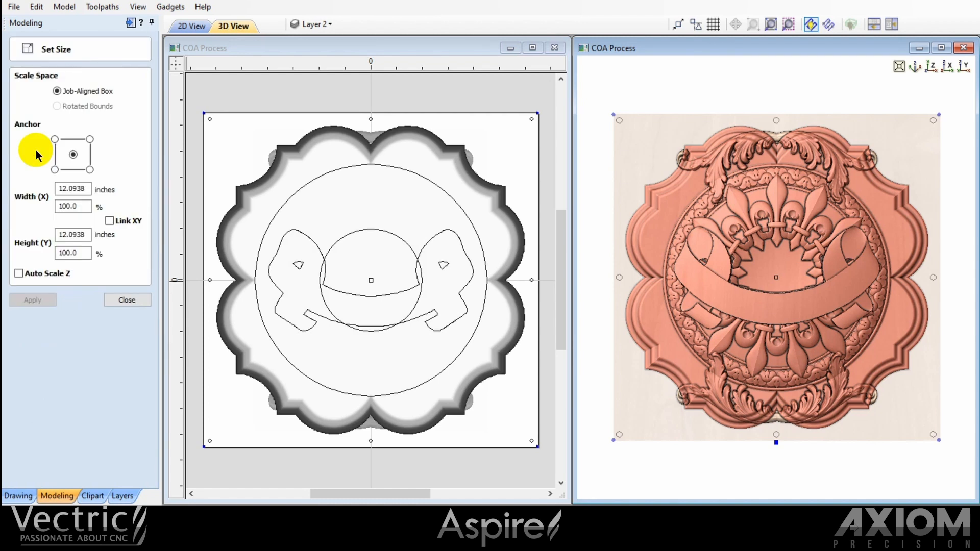
{"action": "left_click", "coordinate": [127, 300]}
{"action": "mouse_move", "coordinate": [85, 291]}
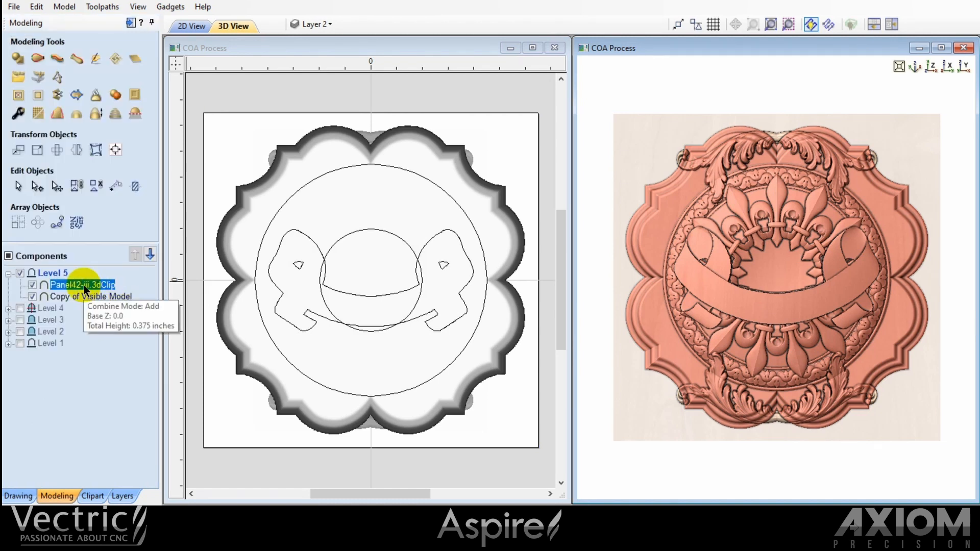
Move Panel42-iii below Copy of Visible Model in Level 5 and set the copy's combine mode to Merge
{"action": "left_click", "coordinate": [150, 255]}
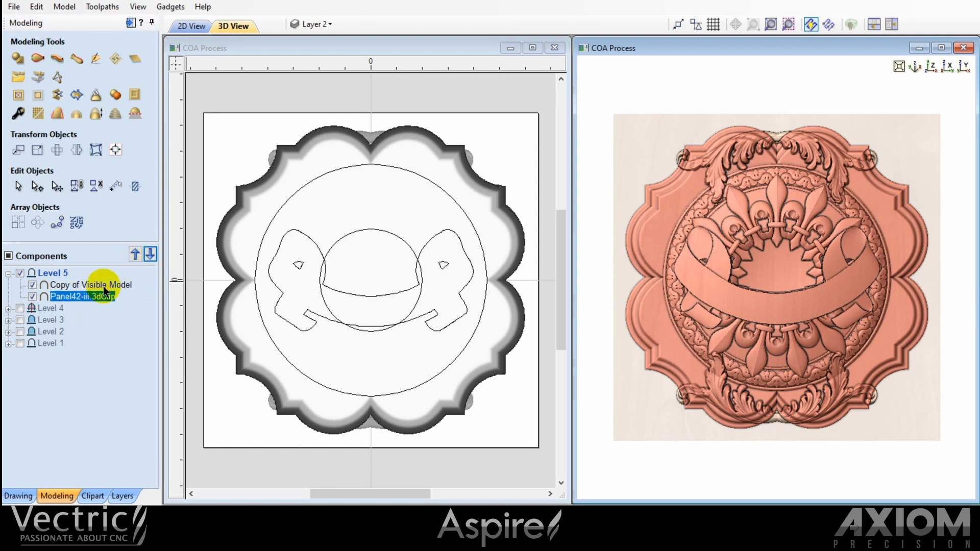
{"action": "mouse_move", "coordinate": [105, 292]}
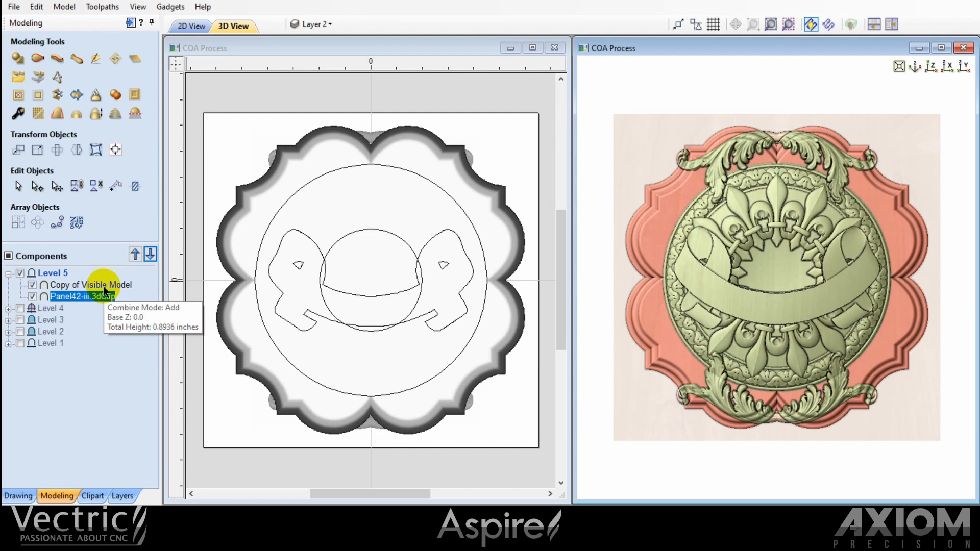
{"action": "left_click", "coordinate": [103, 286]}
{"action": "right_click", "coordinate": [103, 286]}
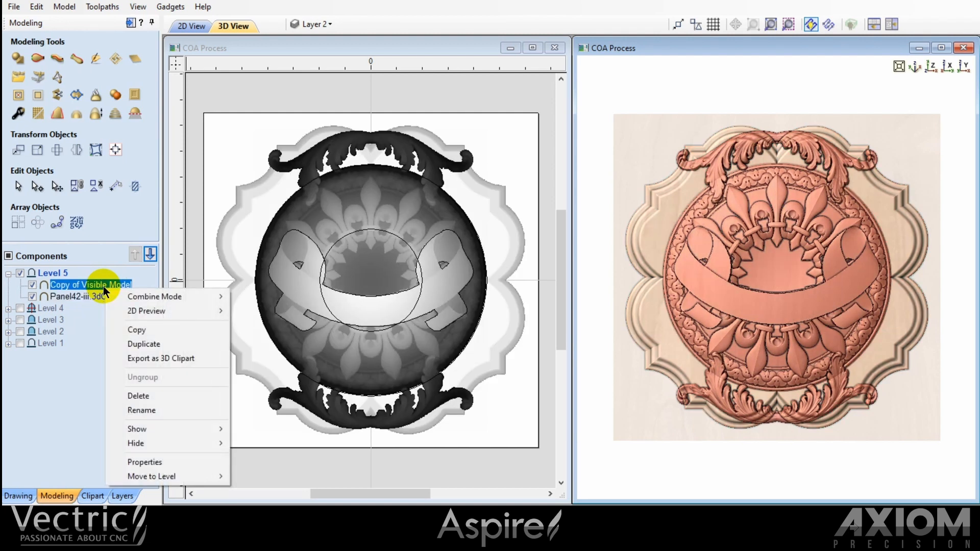
{"action": "mouse_move", "coordinate": [224, 299]}
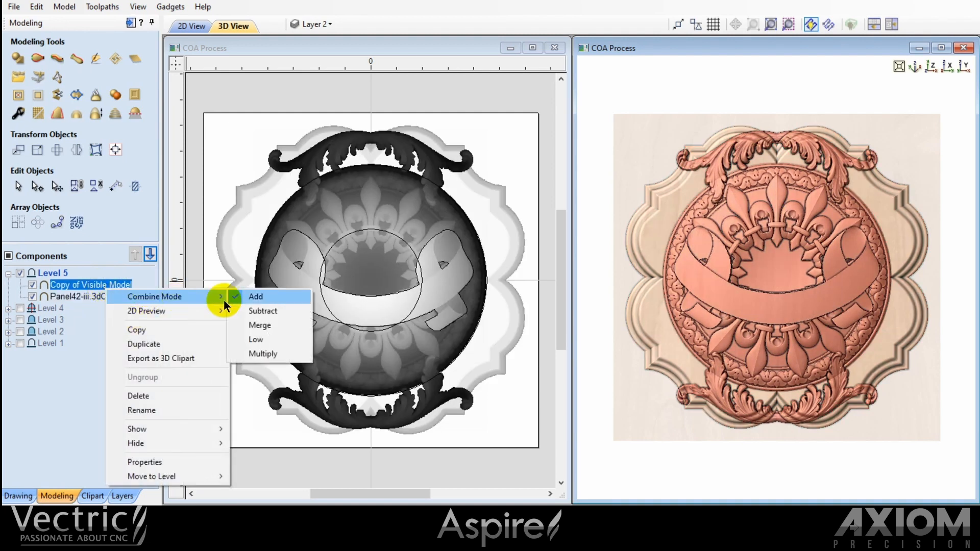
{"action": "left_click", "coordinate": [257, 325]}
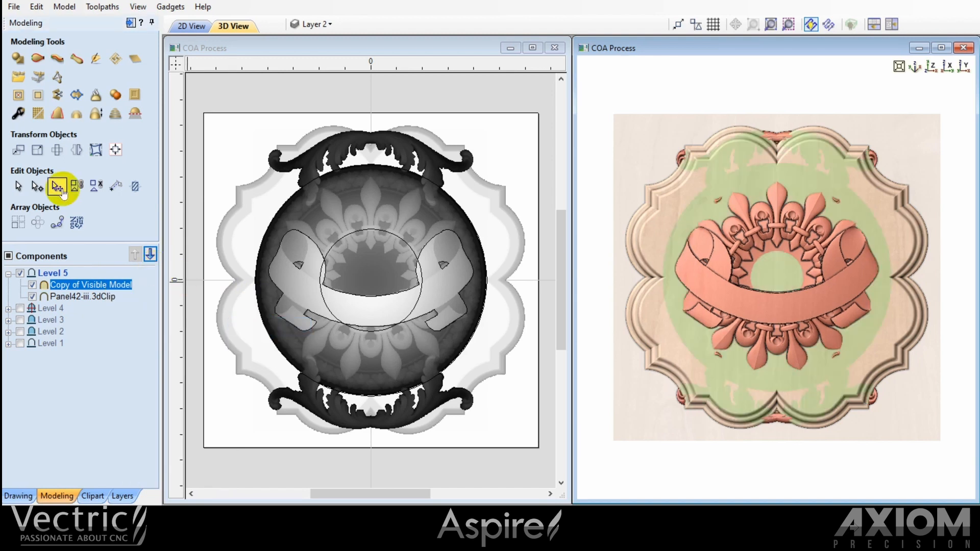
Raise the base height of Copy of Visible Model to 0.42 inches and inspect the carving above the panel in 3D
{"action": "left_click", "coordinate": [18, 113]}
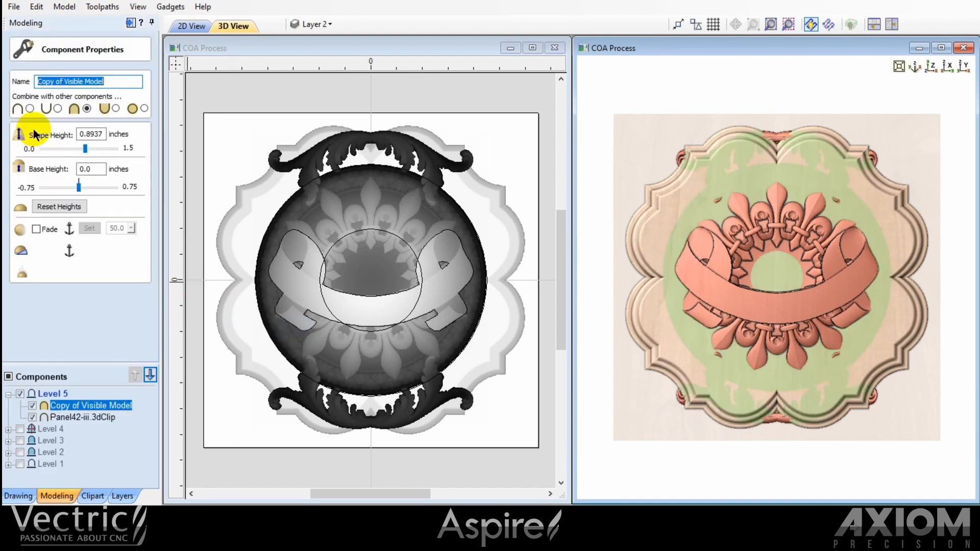
{"action": "left_click_drag", "start_coordinate": [75, 189], "coordinate": [100, 190]}
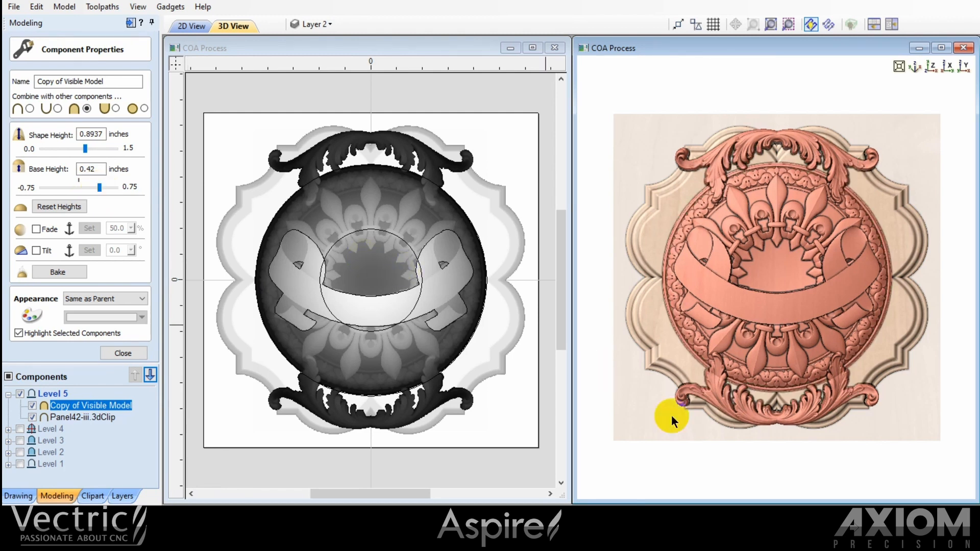
{"action": "mouse_move", "coordinate": [739, 470]}
{"action": "left_mouse_down"}
{"action": "mouse_move", "coordinate": [755, 314]}
{"action": "mouse_move", "coordinate": [733, 388]}
{"action": "mouse_move", "coordinate": [764, 339]}
{"action": "left_mouse_up"}
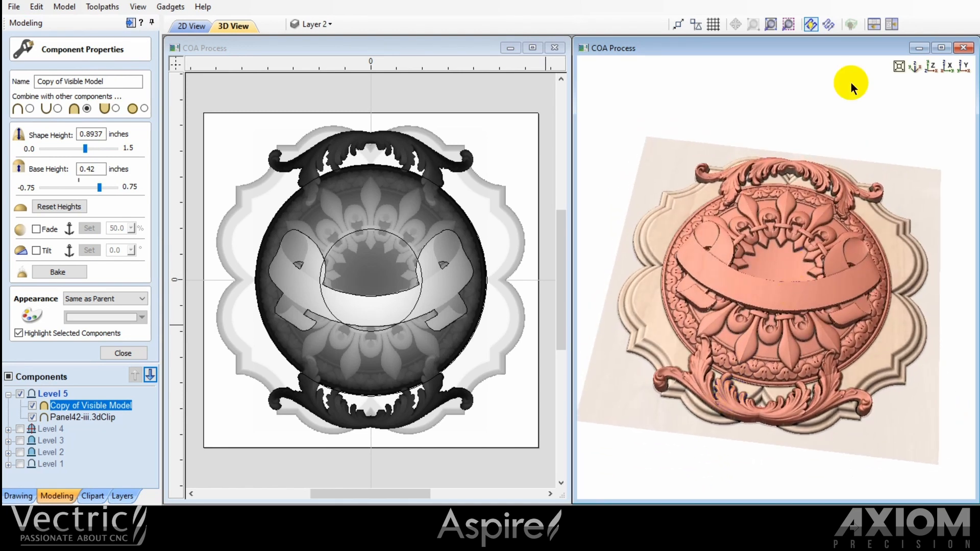
{"action": "left_click", "coordinate": [931, 67]}
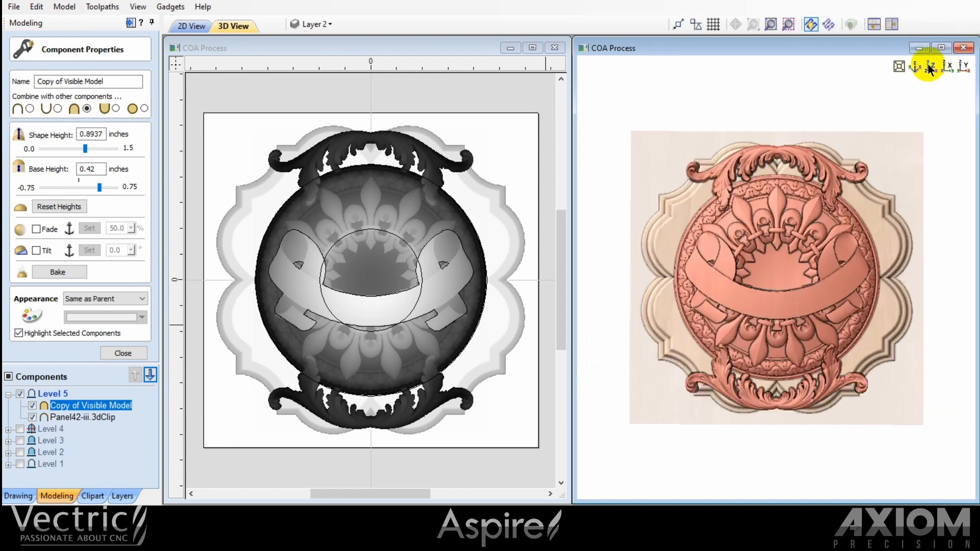
{"action": "left_click", "coordinate": [127, 354]}
Shrink Copy of Visible Model vertically about its centre to a height of about 11.1 inches and check its size
{"action": "left_click", "coordinate": [106, 406]}
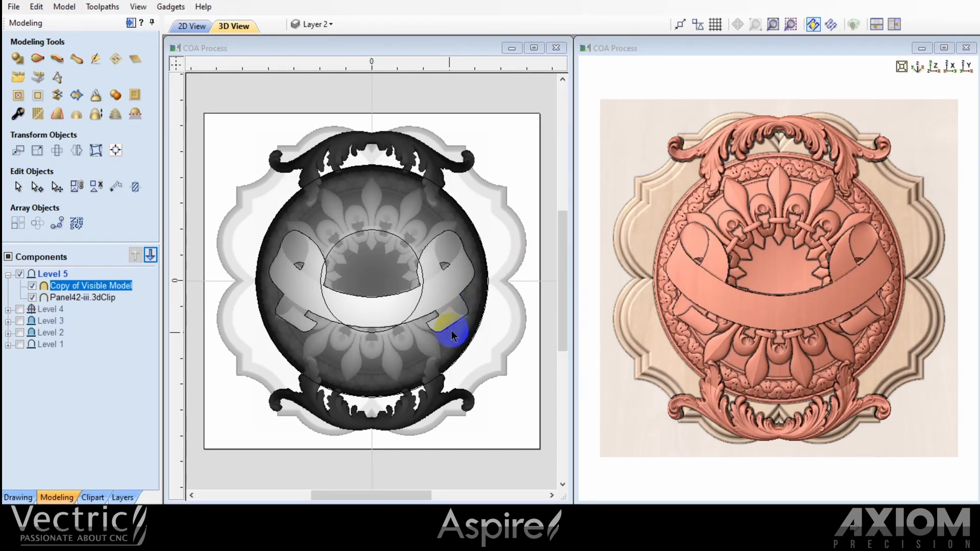
{"action": "left_click", "coordinate": [432, 338]}
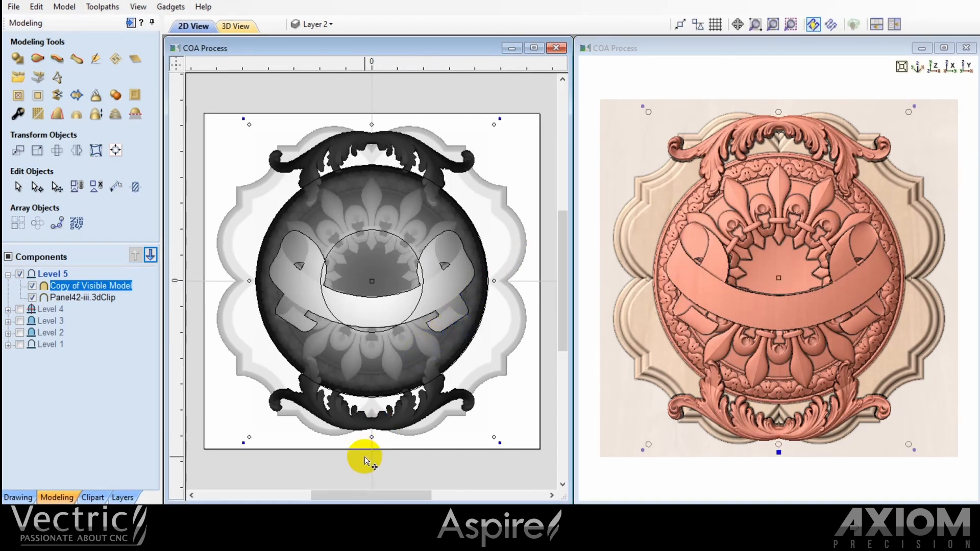
{"action": "left_click_drag", "start_coordinate": [371, 449], "coordinate": [373, 428]}
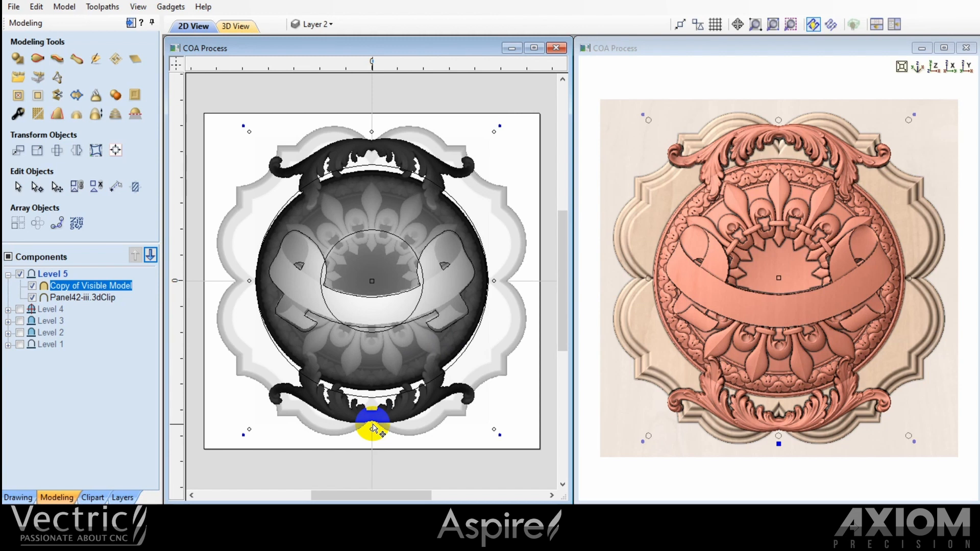
{"action": "left_click", "coordinate": [38, 152]}
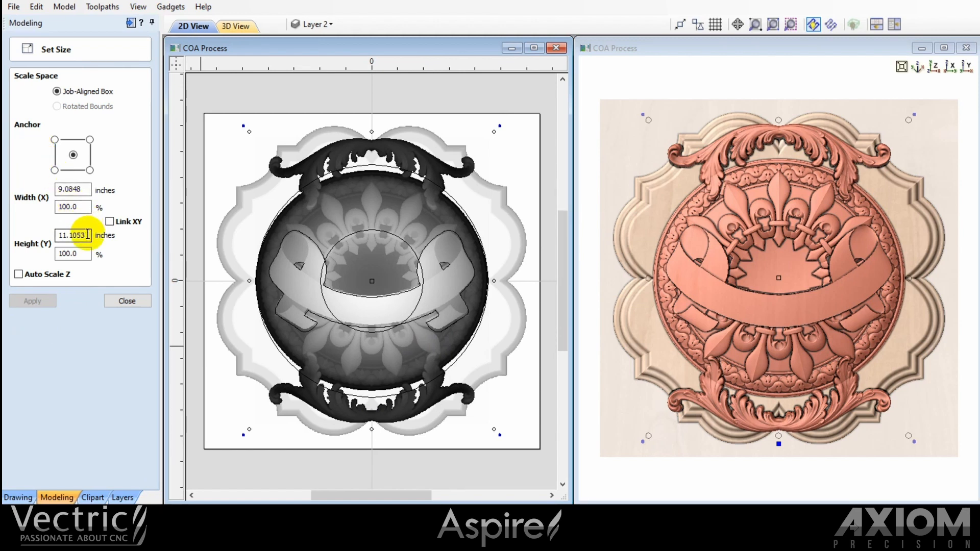
{"action": "left_click", "coordinate": [122, 302]}
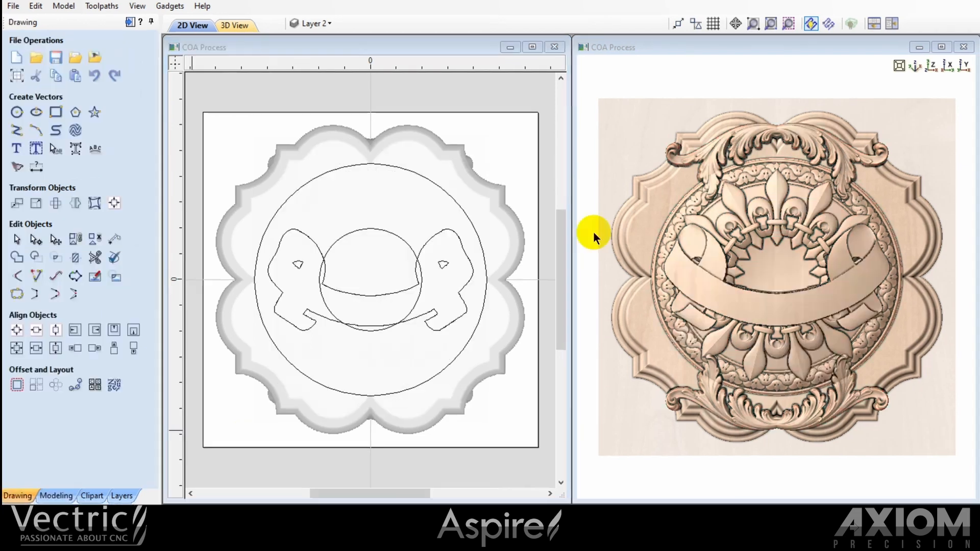
Add a new layer named Words and set its colour to red
{"action": "left_click", "coordinate": [123, 494]}
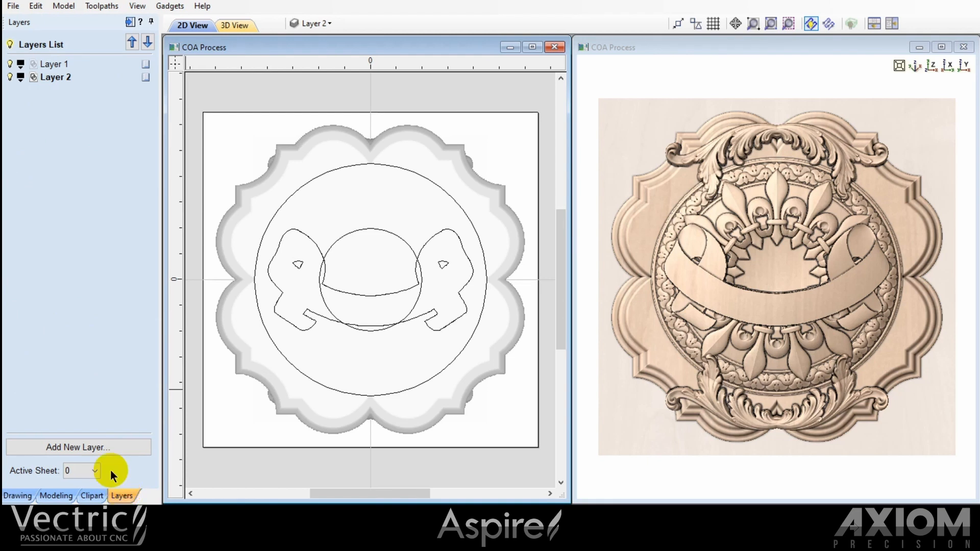
{"action": "left_click", "coordinate": [91, 447]}
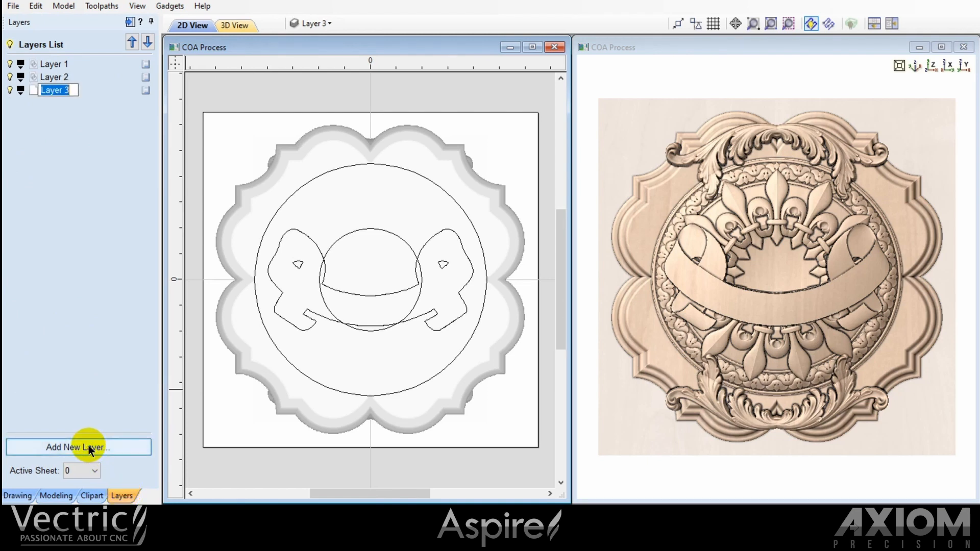
{"action": "type", "text": "W"}
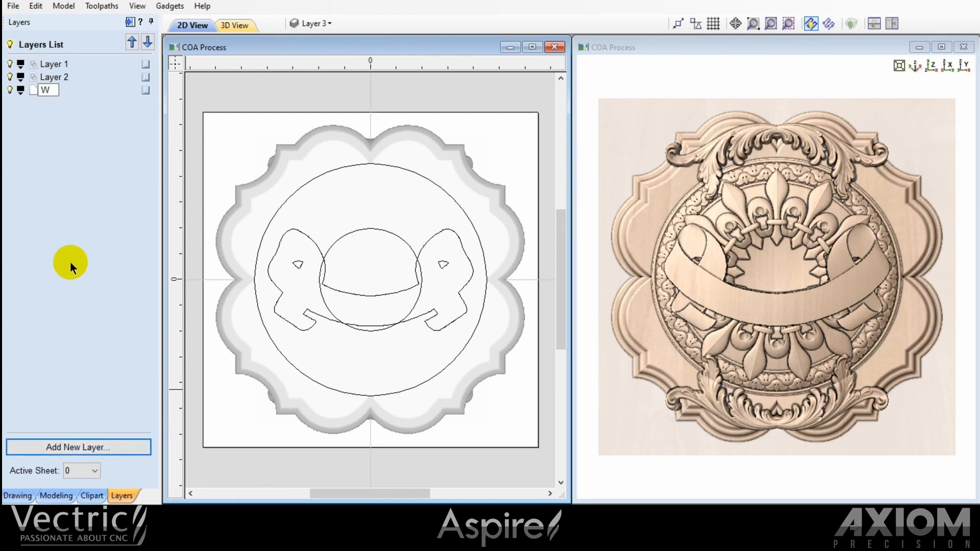
{"action": "type", "text": "ords"}
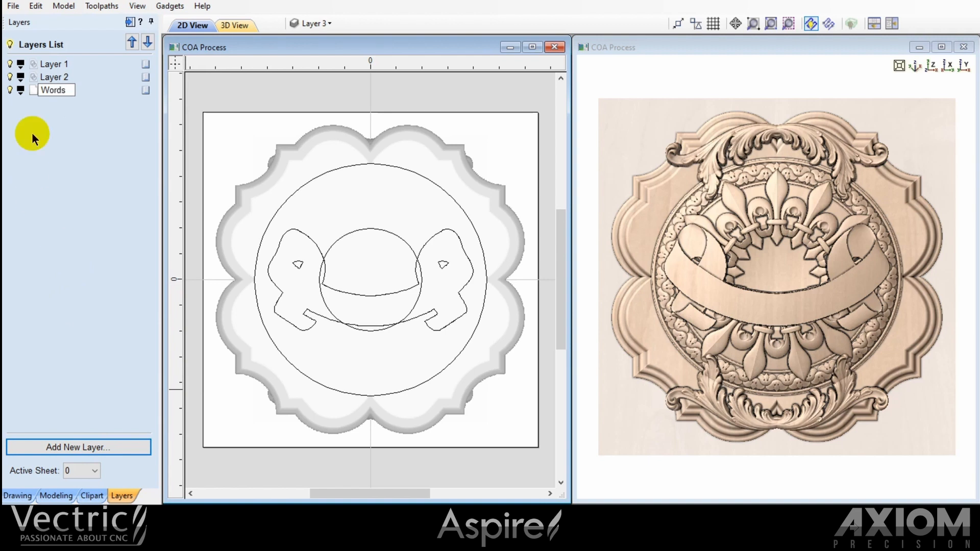
{"action": "left_click", "coordinate": [20, 90]}
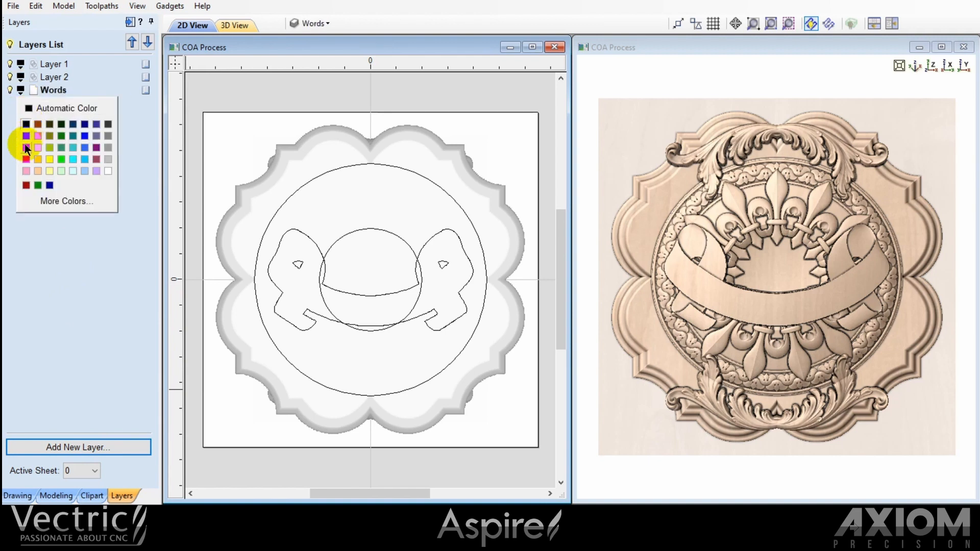
{"action": "left_click", "coordinate": [26, 148]}
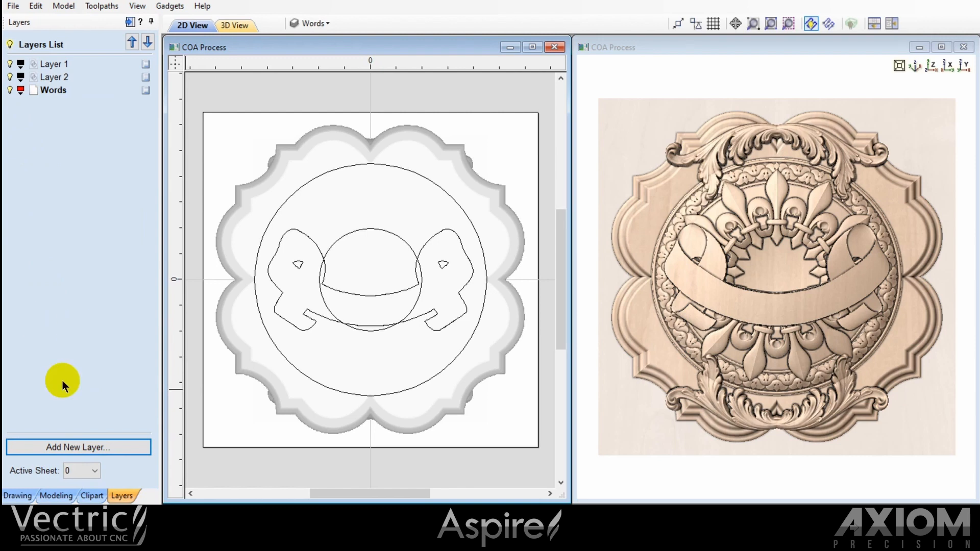
Create the text "Snille och Smak" on the Words layer and place it centred just below the job area
{"action": "left_click", "coordinate": [51, 495]}
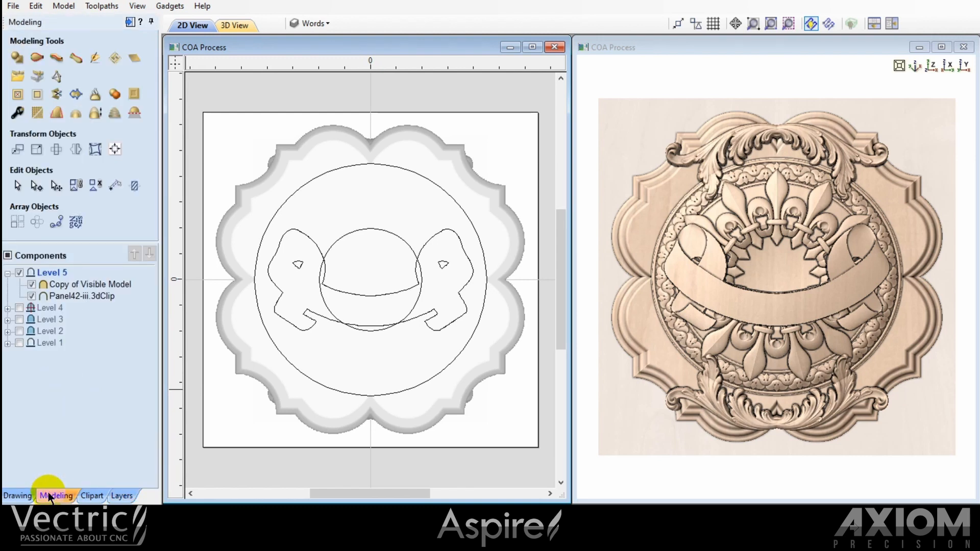
{"action": "left_click", "coordinate": [18, 495]}
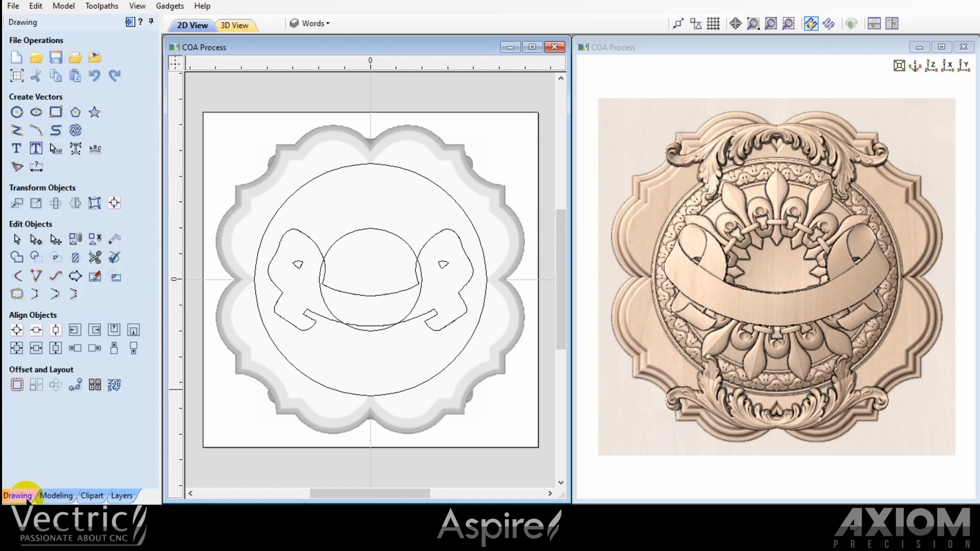
{"action": "left_click", "coordinate": [17, 149]}
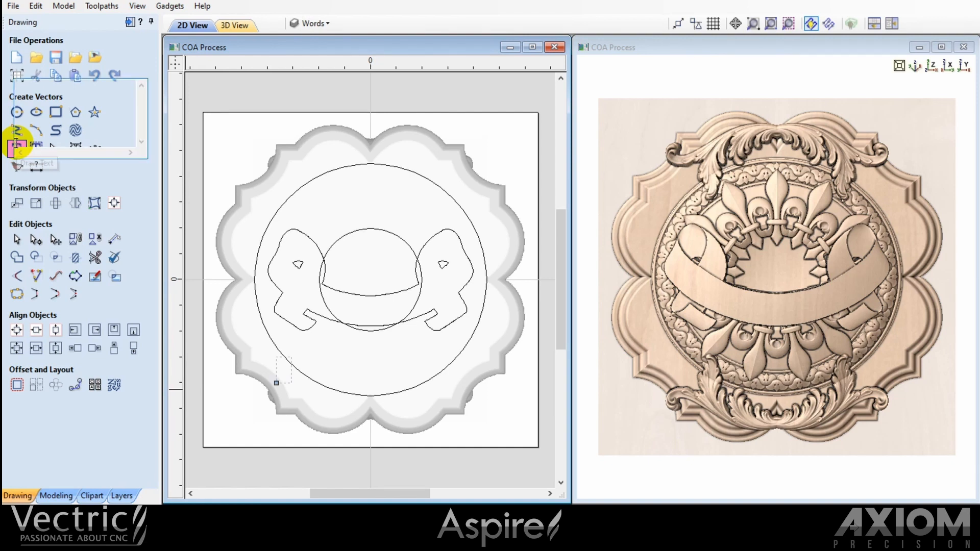
{"action": "type", "text": "Snille och Smak"}
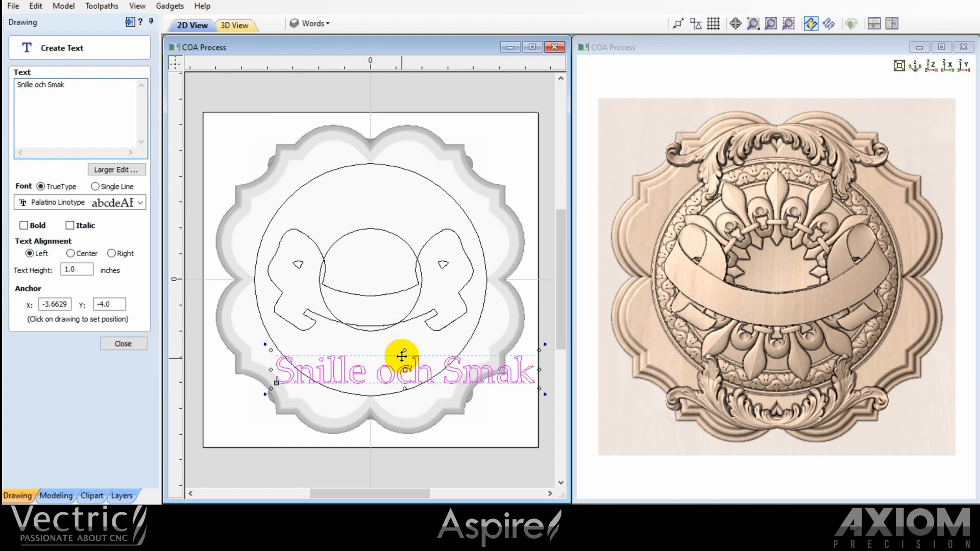
{"action": "mouse_move", "coordinate": [406, 367]}
{"action": "left_mouse_down"}
{"action": "mouse_move", "coordinate": [369, 424]}
{"action": "mouse_move", "coordinate": [373, 464]}
{"action": "left_mouse_up"}
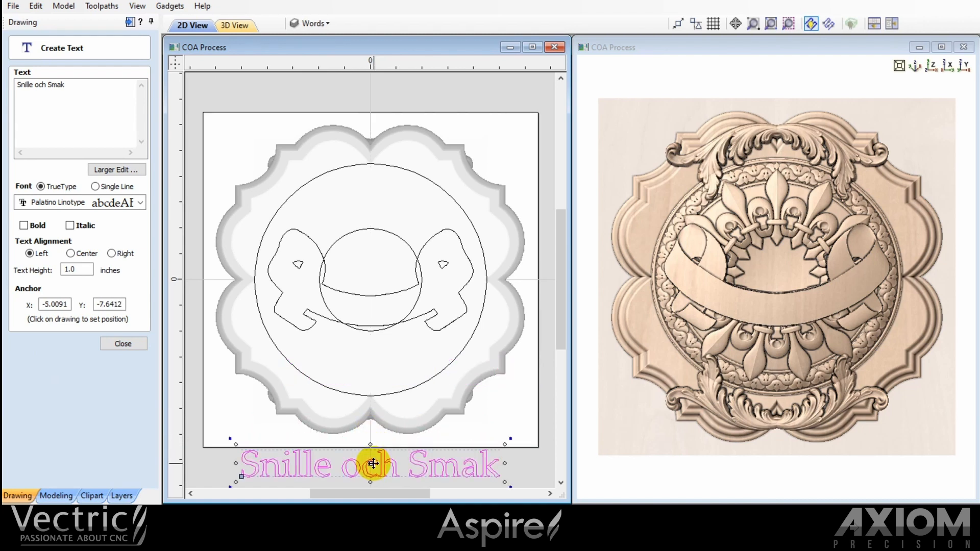
{"action": "left_click", "coordinate": [120, 344]}
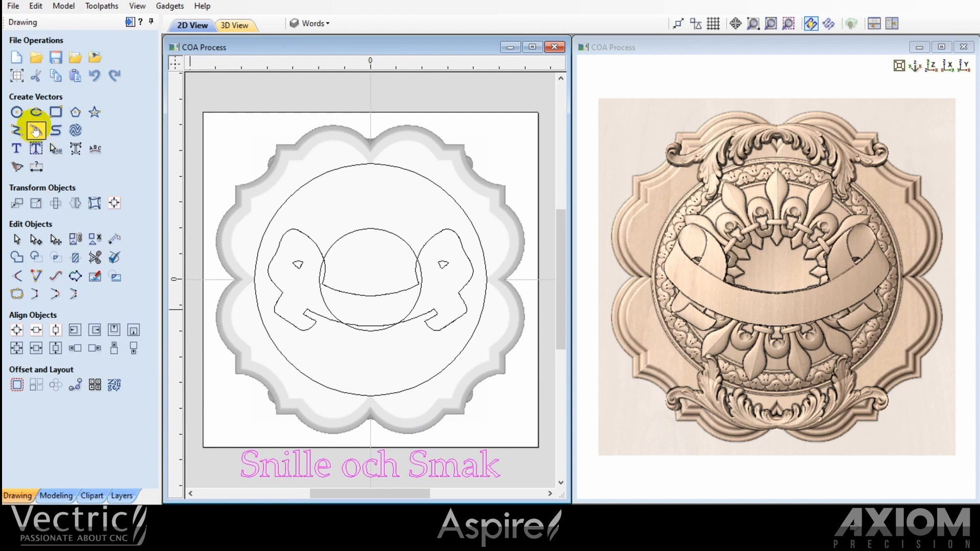
Draw a three-point arc along the lower edge of the ribbon banner with a radius of about 5.3 inches
{"action": "left_click", "coordinate": [36, 130]}
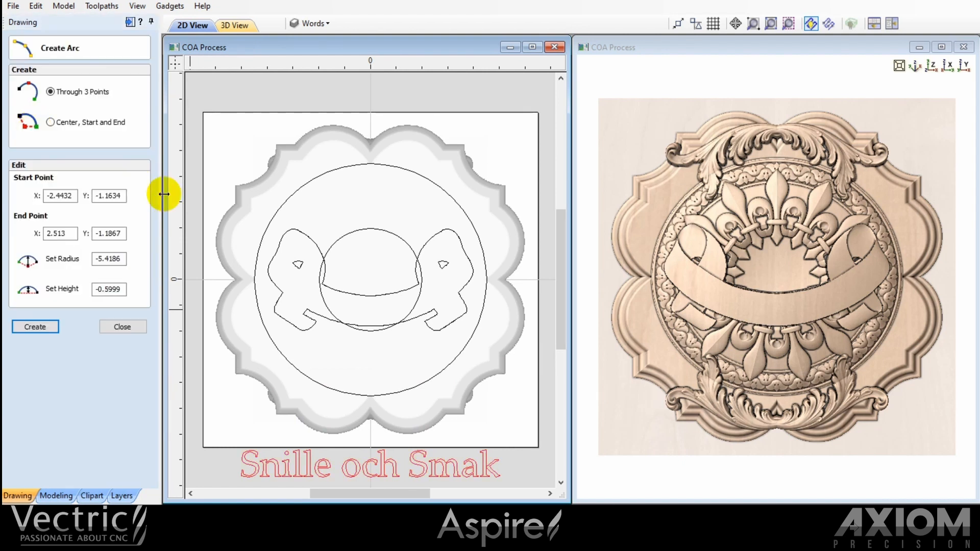
{"action": "left_click", "coordinate": [307, 310]}
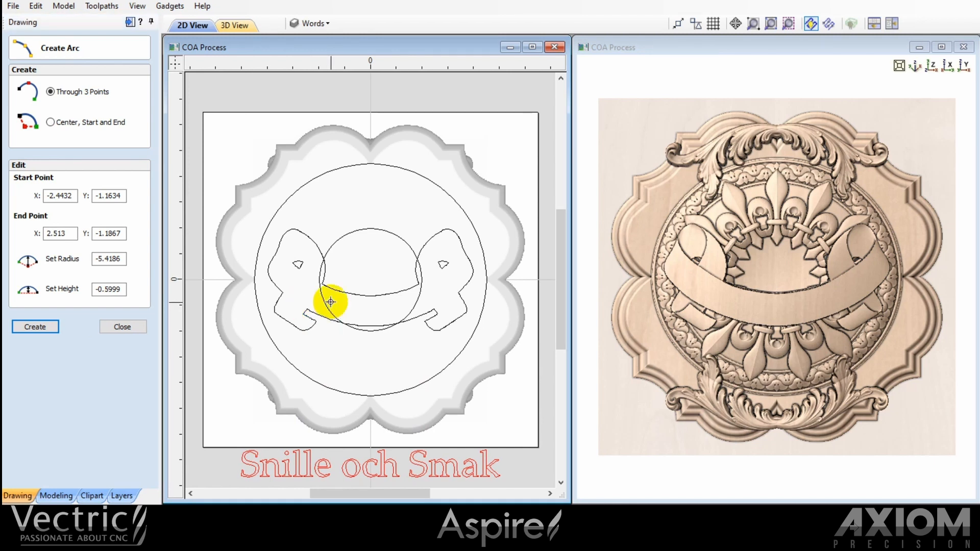
{"action": "left_click", "coordinate": [435, 309]}
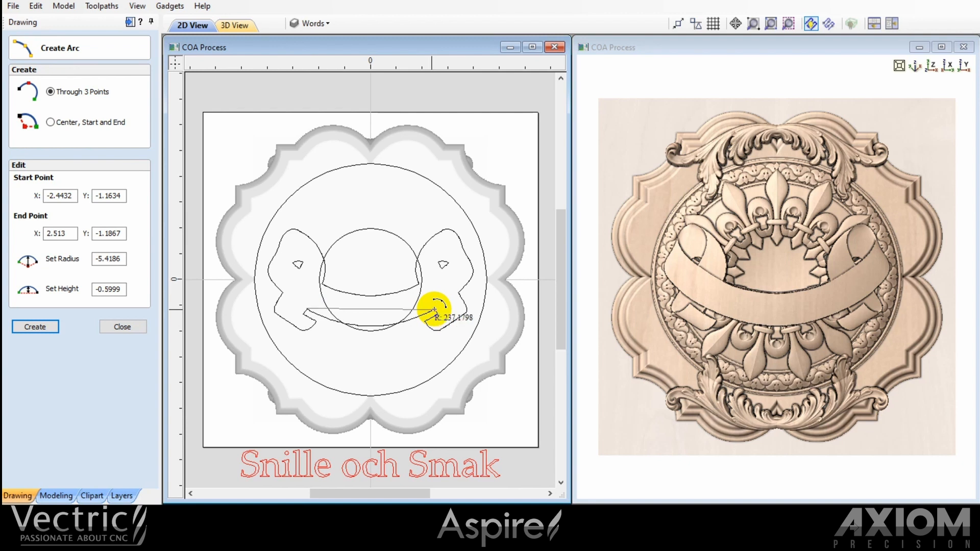
{"action": "left_click", "coordinate": [378, 324]}
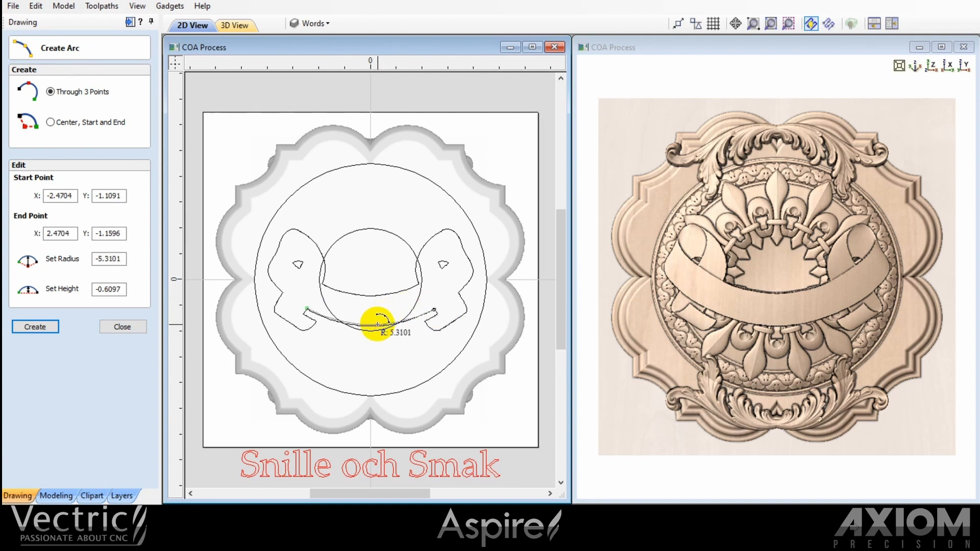
{"action": "left_click", "coordinate": [127, 327]}
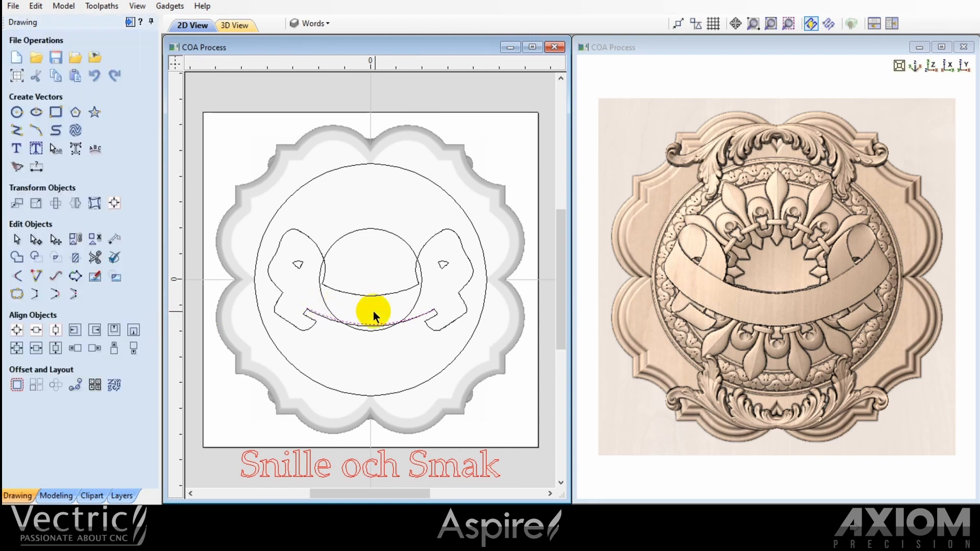
Shift the arc slightly up inside the ribbon and place a copy of it just below the ribbon's upper edge
{"action": "left_click", "coordinate": [362, 322]}
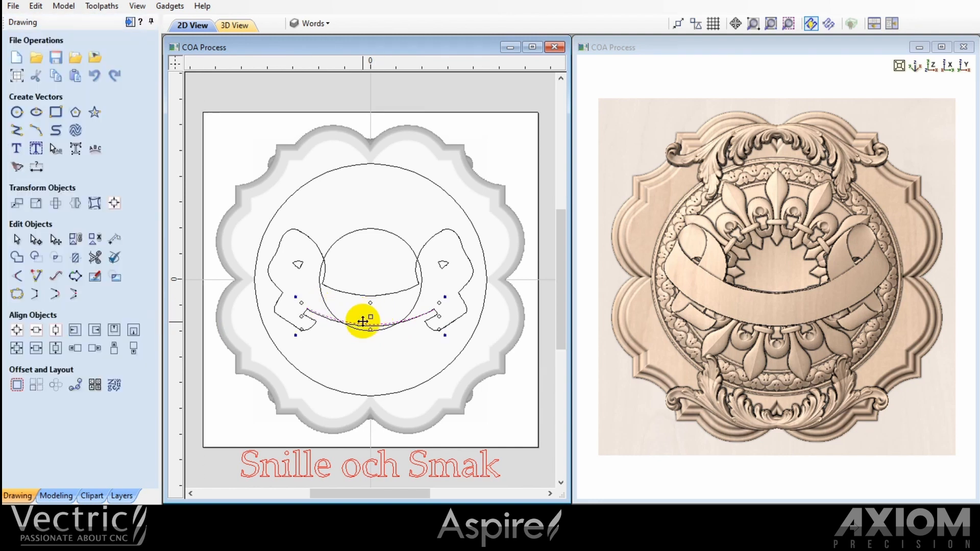
{"action": "left_click_drag", "start_coordinate": [362, 322], "coordinate": [363, 319]}
{"action": "key", "text": "Up"}
{"action": "key", "text": "Up"}
{"action": "key", "text": "Up"}
{"action": "key", "text": "Up"}
{"action": "key", "text": "Up"}
{"action": "key", "text": "Up"}
{"action": "key", "text": "Up"}
{"action": "key", "text": "Up"}
{"action": "key", "text": "Up"}
{"action": "key", "text": "Up"}
{"action": "key", "text": "Up"}
{"action": "key", "text": "Up"}
{"action": "key", "text": "Up"}
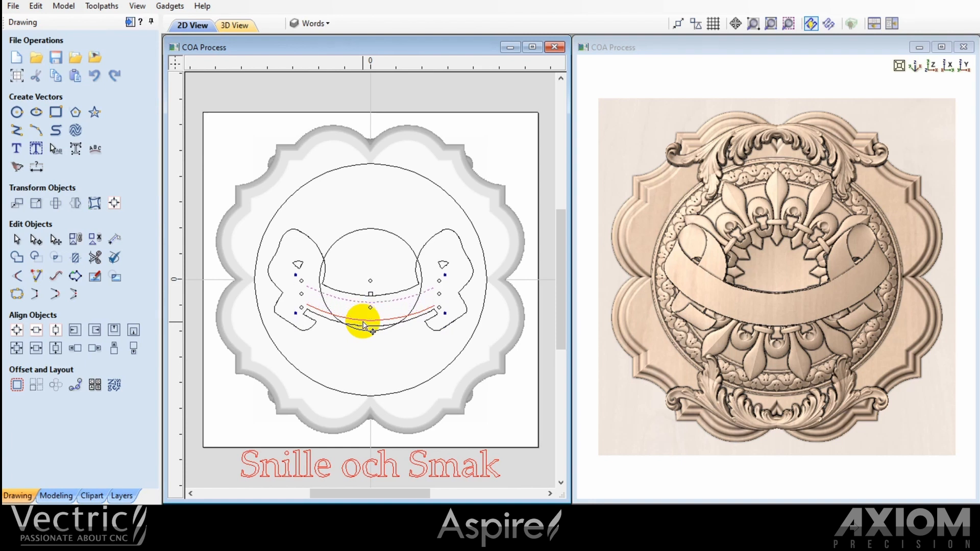
{"action": "key", "text": "Up"}
{"action": "key", "text": "Up"}
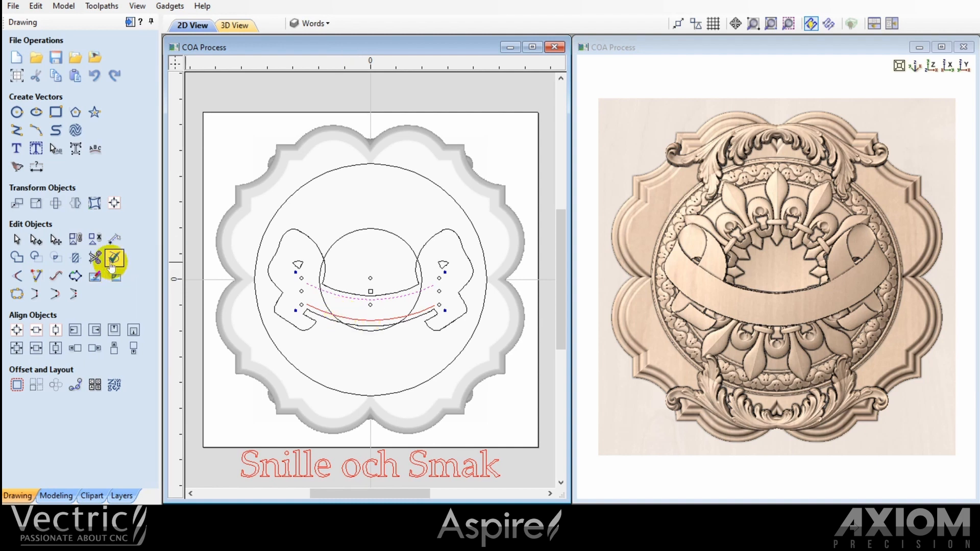
Trim both ends of the upper arc where they extend past the ribbon's folds
{"action": "left_click", "coordinate": [95, 257]}
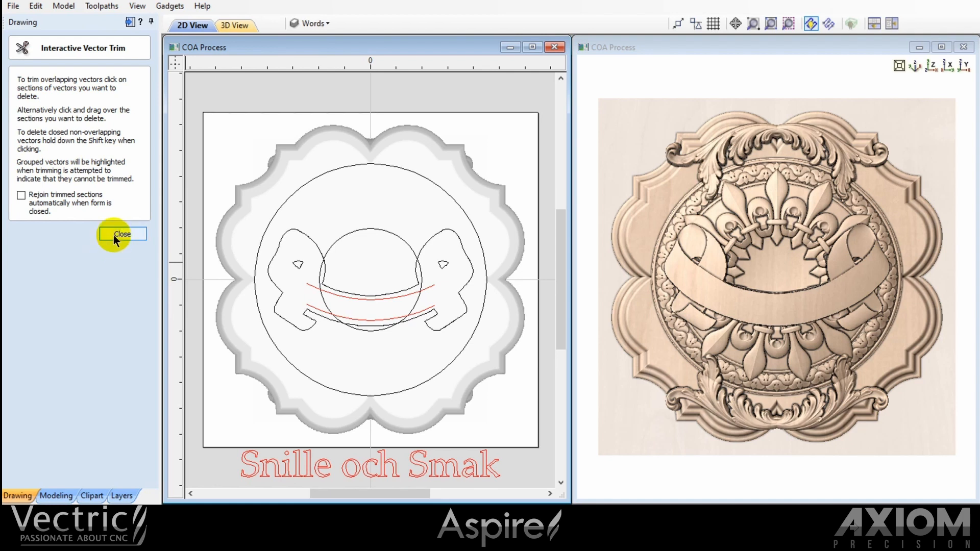
{"action": "left_click", "coordinate": [435, 287]}
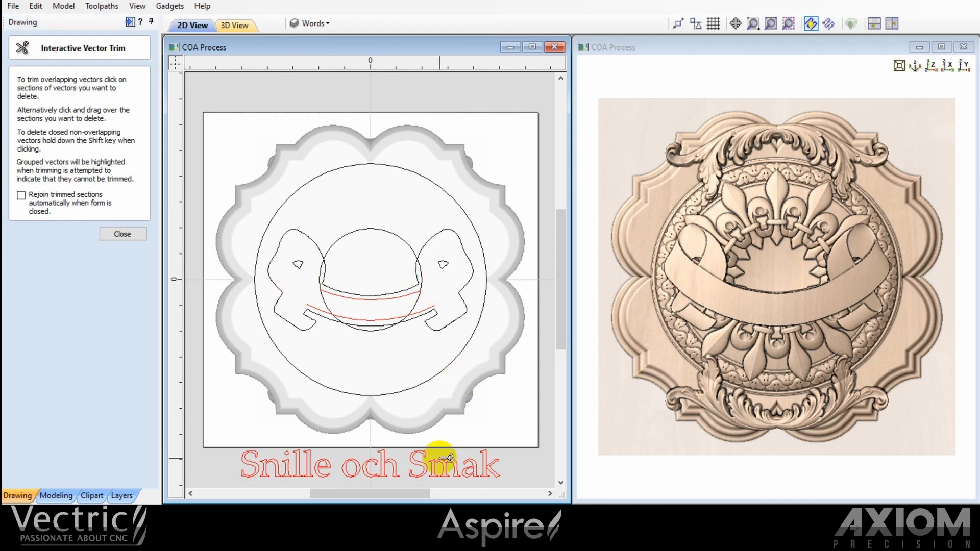
{"action": "left_click", "coordinate": [124, 234]}
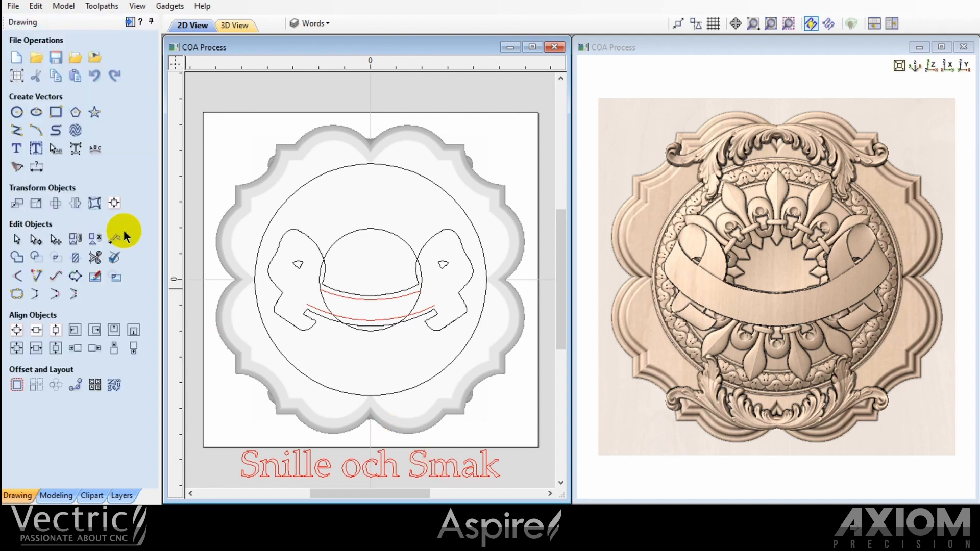
Distort the text "Snille och Smak" between two curves, using the lower and upper arcs on the ribbon
{"action": "left_click", "coordinate": [579, 240]}
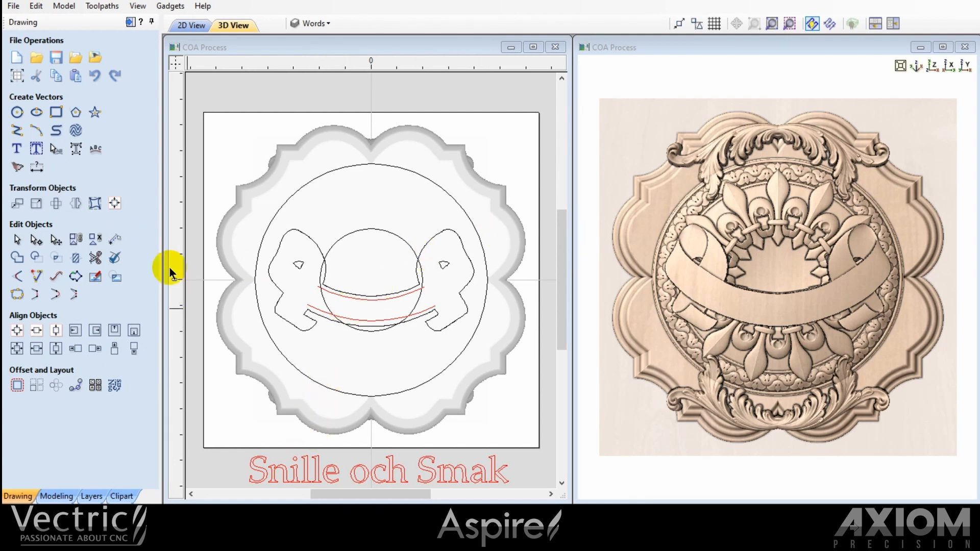
{"action": "left_click", "coordinate": [95, 203]}
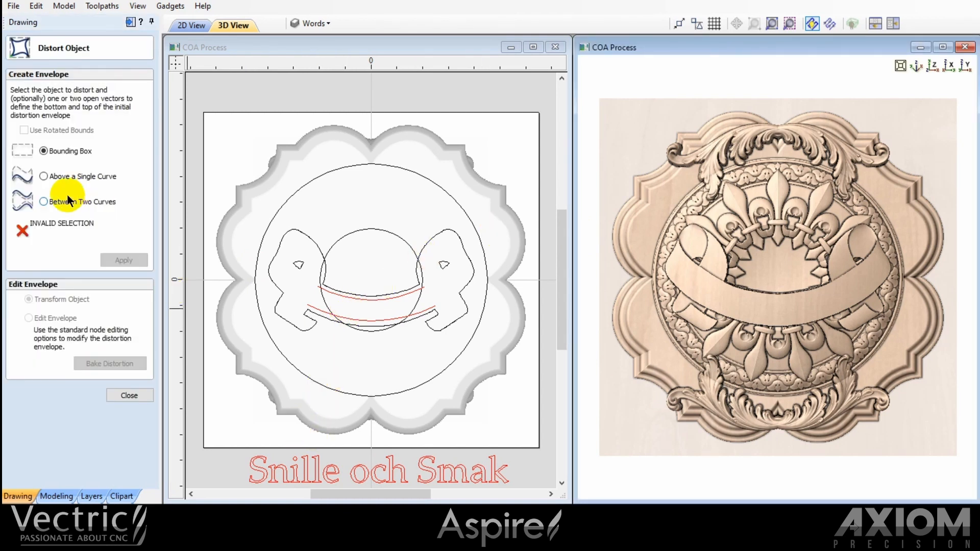
{"action": "left_click", "coordinate": [44, 203]}
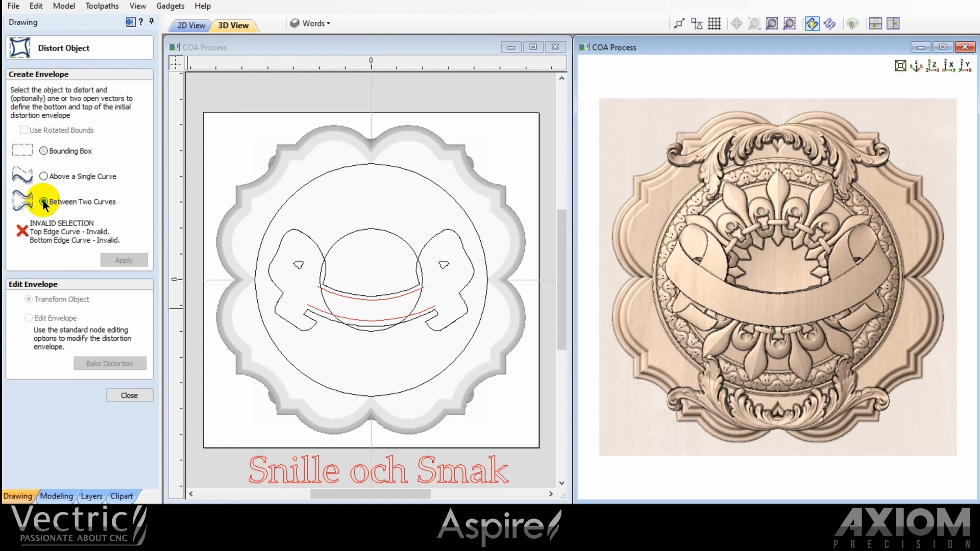
{"action": "left_click", "coordinate": [305, 465]}
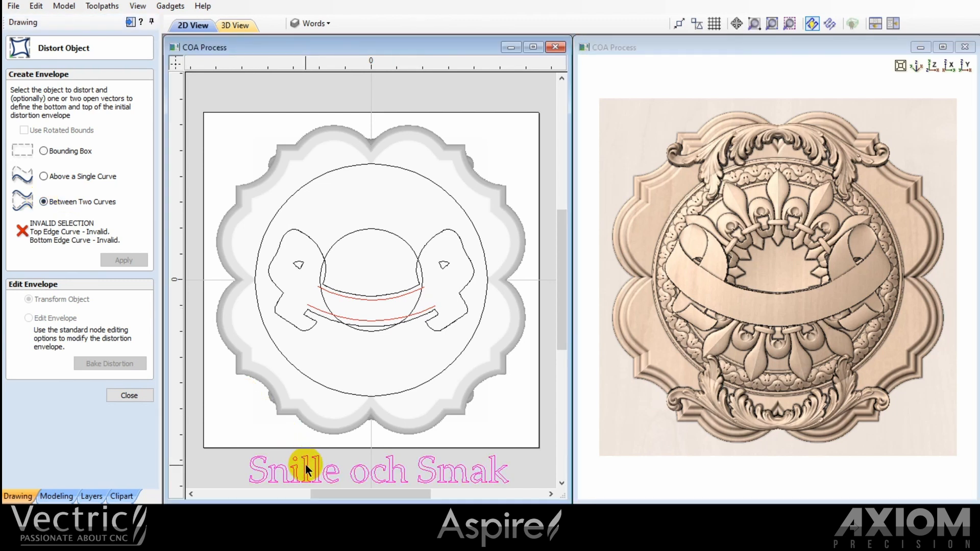
{"action": "left_click", "coordinate": [350, 320]}
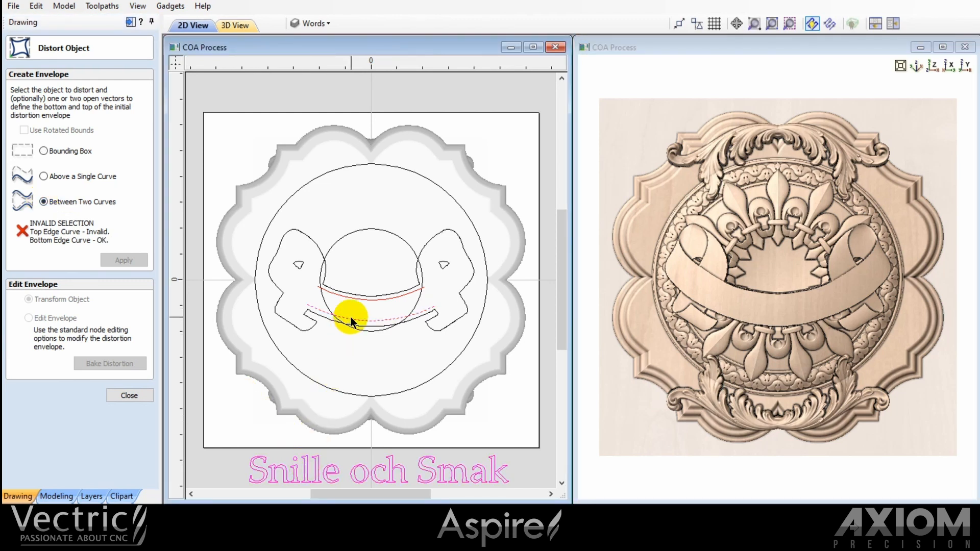
{"action": "left_click", "coordinate": [353, 298], "text": "shift"}
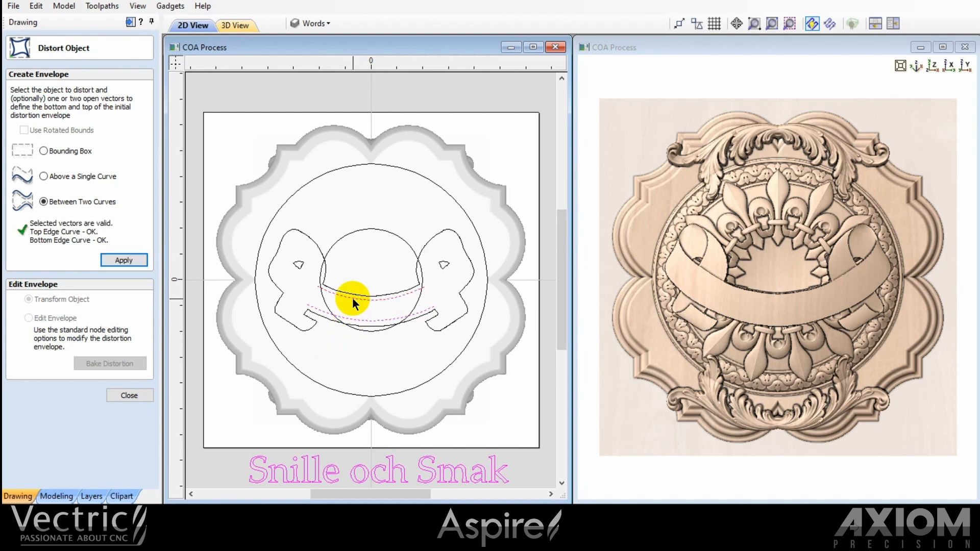
{"action": "left_click", "coordinate": [116, 258]}
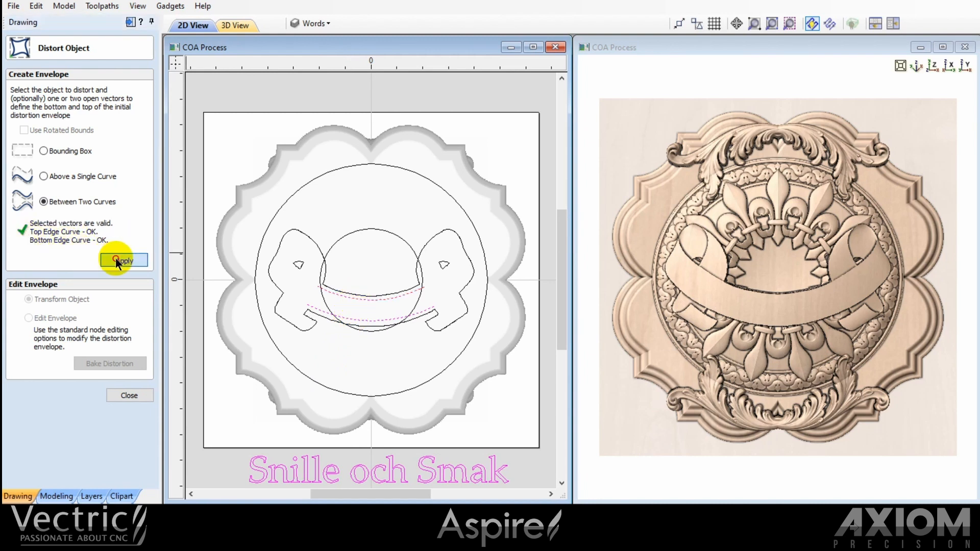
Bake the distortion into the curved "Snille och Smak" text and finish distorting
{"action": "left_click", "coordinate": [115, 365]}
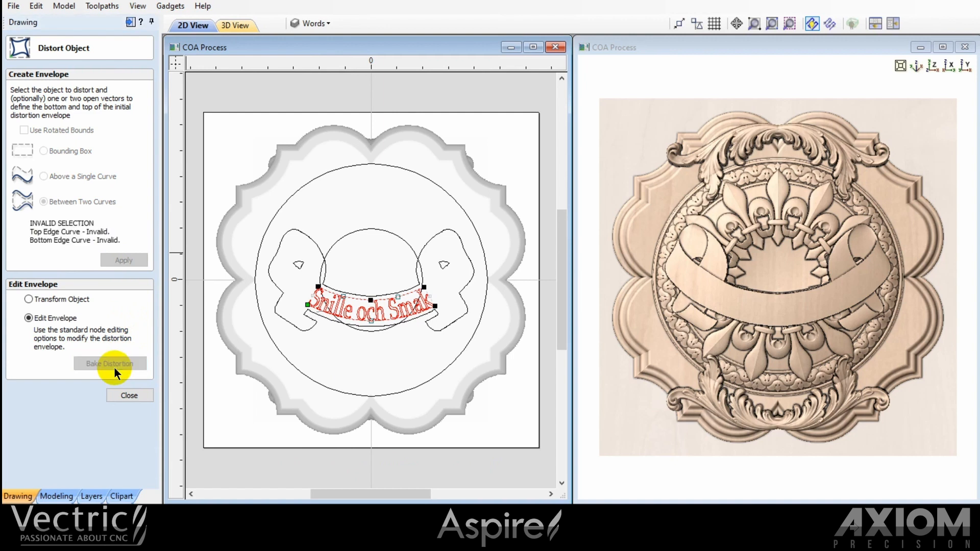
{"action": "left_click", "coordinate": [128, 396]}
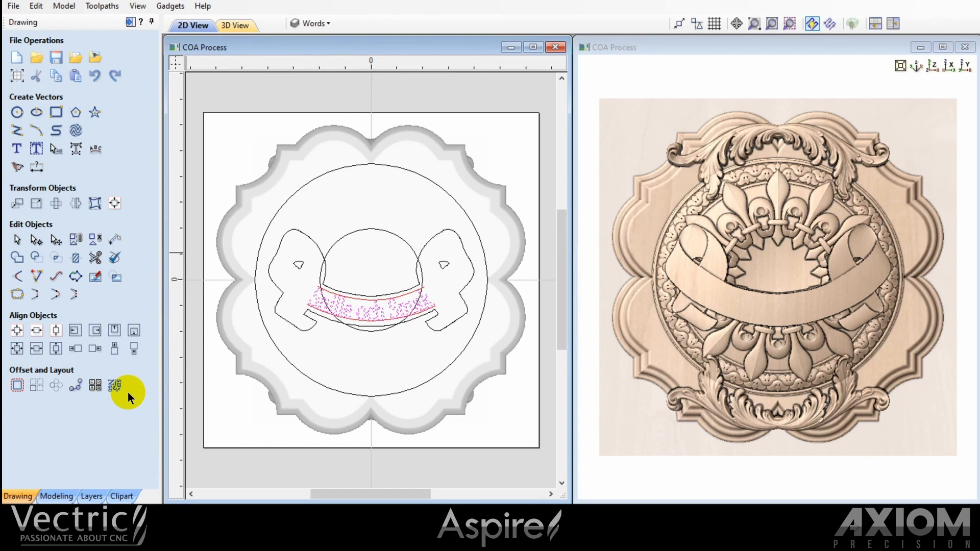
Calculate a 3D finish toolpath with the 0.0625 inch ball nose, limited to the material boundary, using a raster at 90 degrees
{"action": "left_click", "coordinate": [130, 23]}
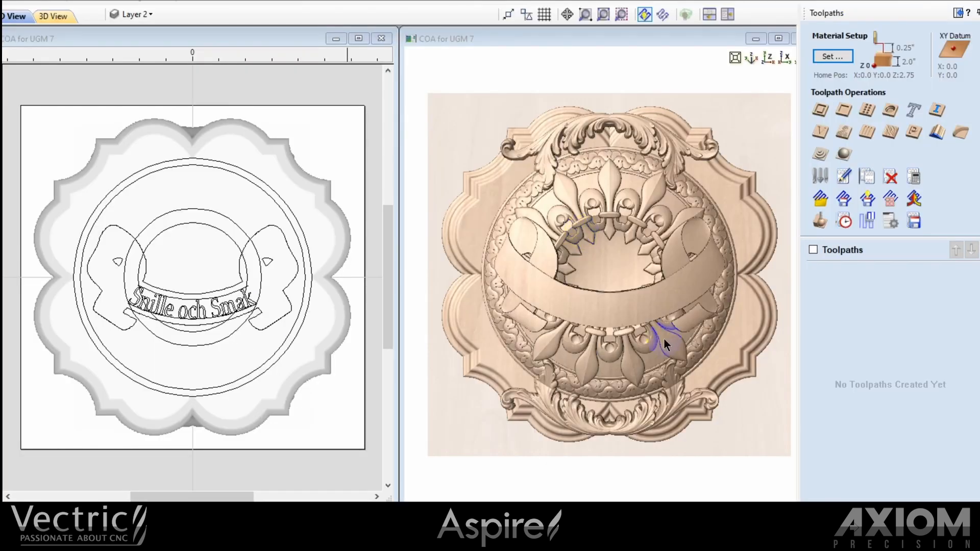
{"action": "left_click", "coordinate": [844, 153]}
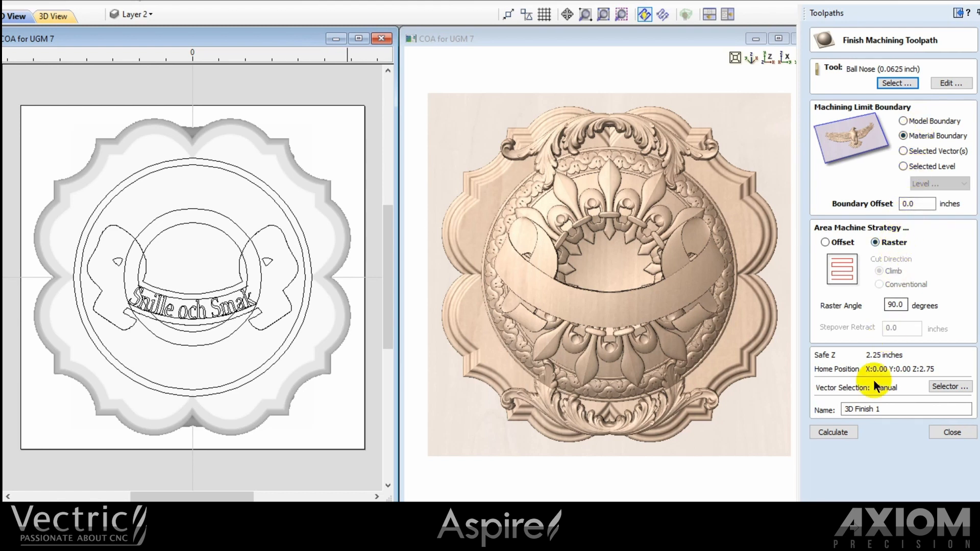
{"action": "left_click", "coordinate": [834, 432]}
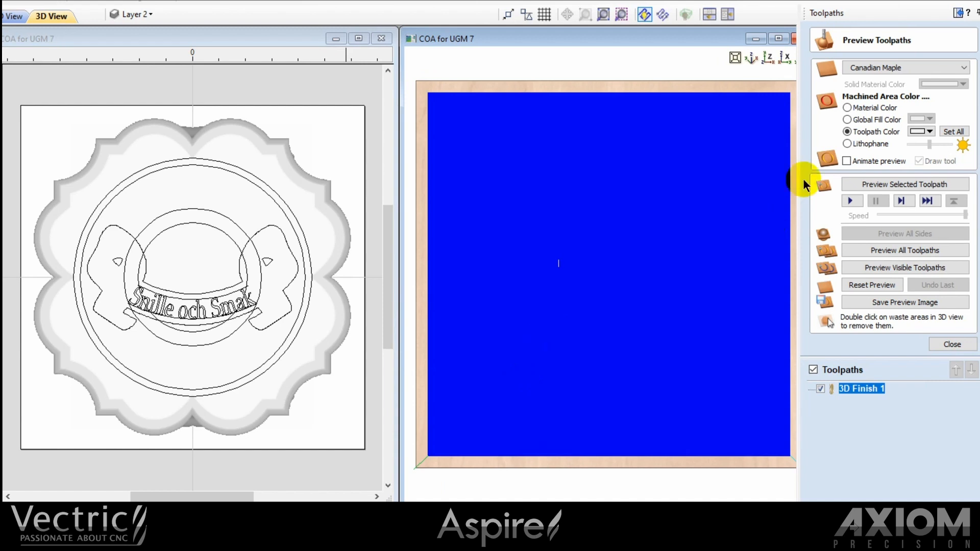
Run an animated preview of the 3D Finish 1 toolpath with the tool drawn, and close the preview
{"action": "left_click", "coordinate": [849, 161]}
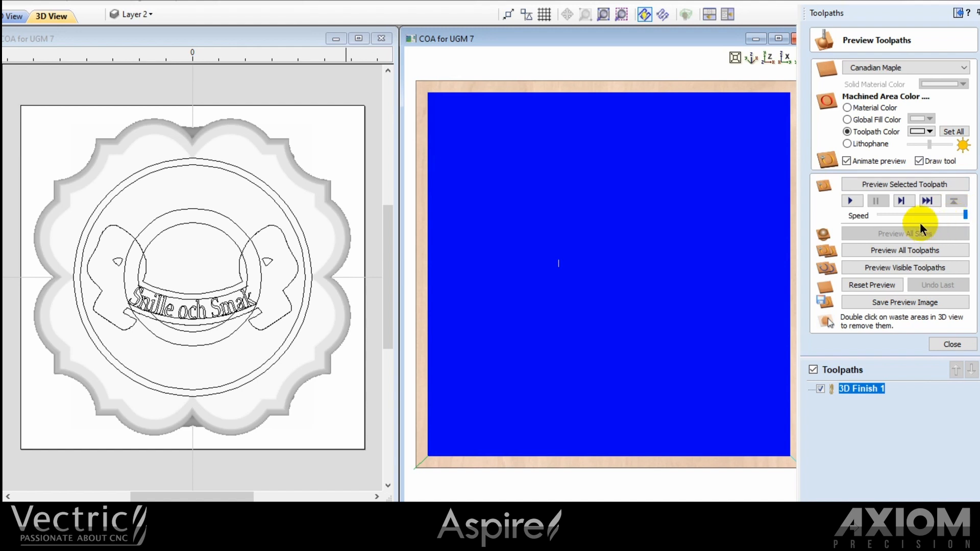
{"action": "left_click", "coordinate": [897, 185]}
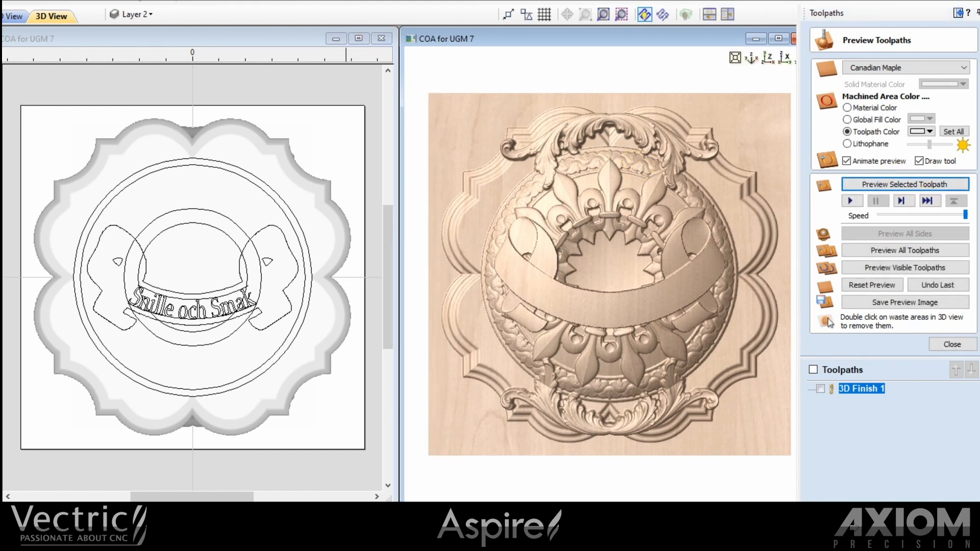
{"action": "left_click", "coordinate": [948, 344]}
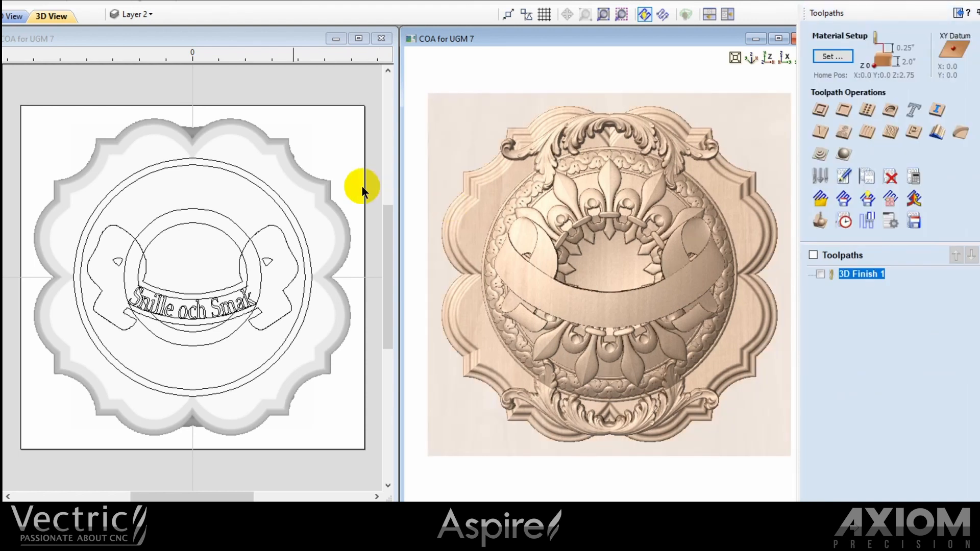
Calculate a V-carve toolpath for the ribbon text without its guide arcs, using the 30-degree 0.25 inch V-bit projected onto the 3D model
{"action": "left_click_drag", "start_coordinate": [124, 282], "coordinate": [257, 321]}
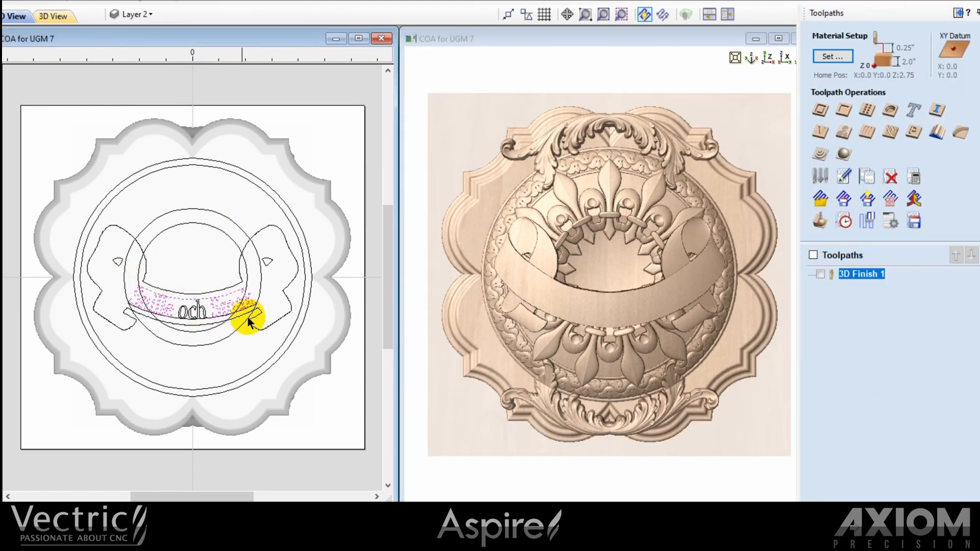
{"action": "left_click_drag", "start_coordinate": [125, 279], "coordinate": [258, 324]}
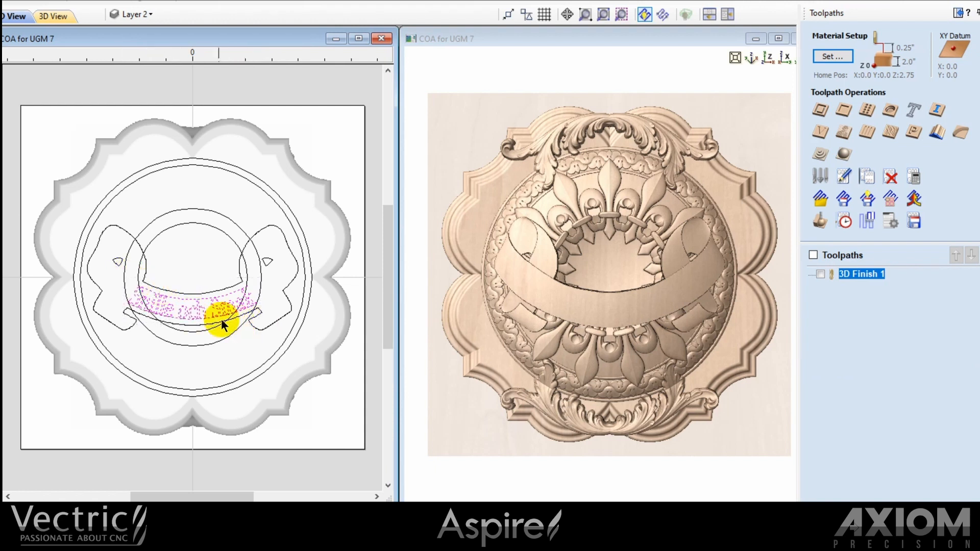
{"action": "left_click", "coordinate": [183, 299], "text": "shift"}
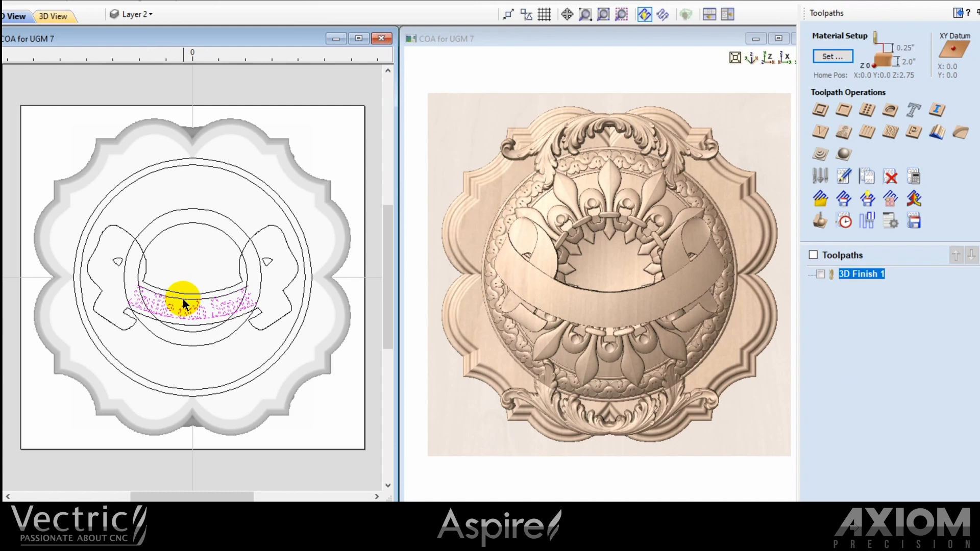
{"action": "left_click", "coordinate": [209, 317], "text": "shift"}
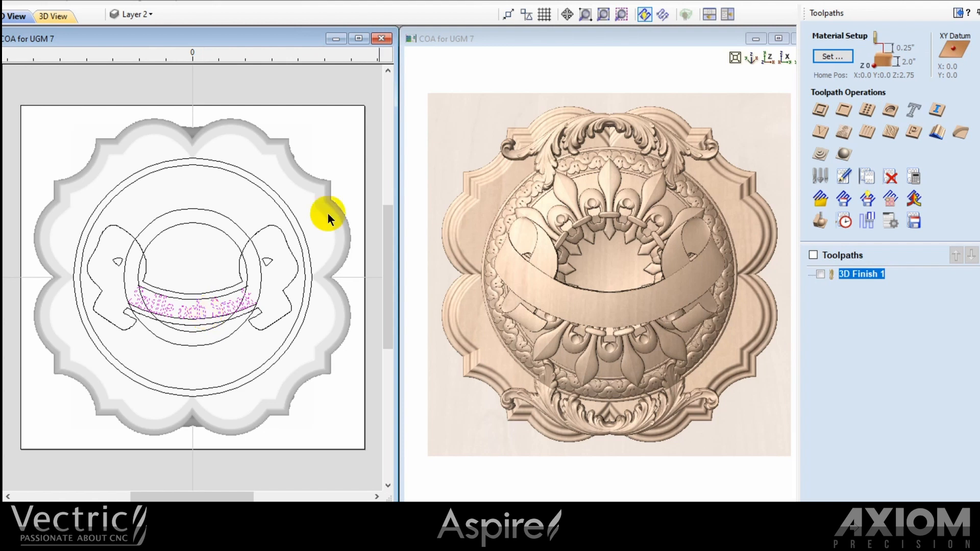
{"action": "left_click", "coordinate": [821, 132]}
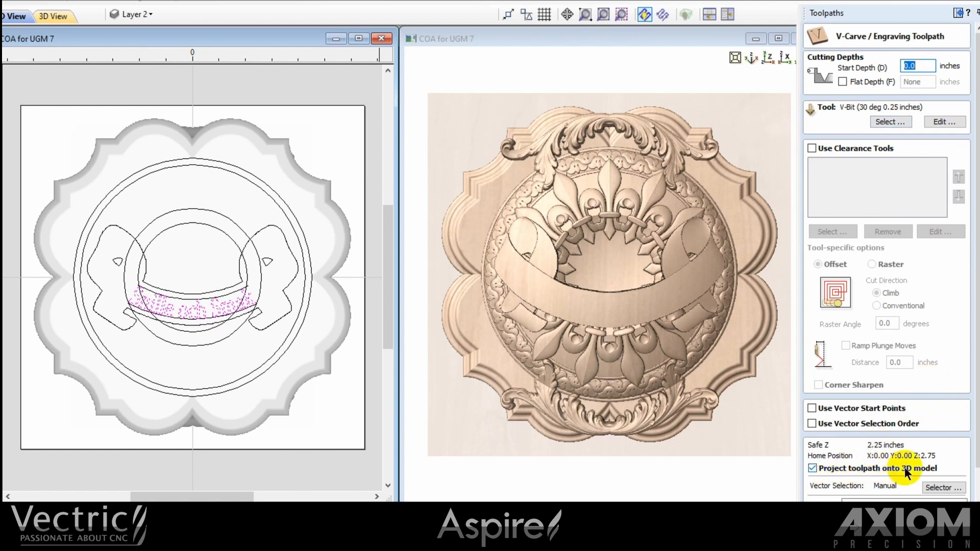
{"action": "scroll", "coordinate": [976, 458], "scroll_direction": "down", "scroll_amount": 2}
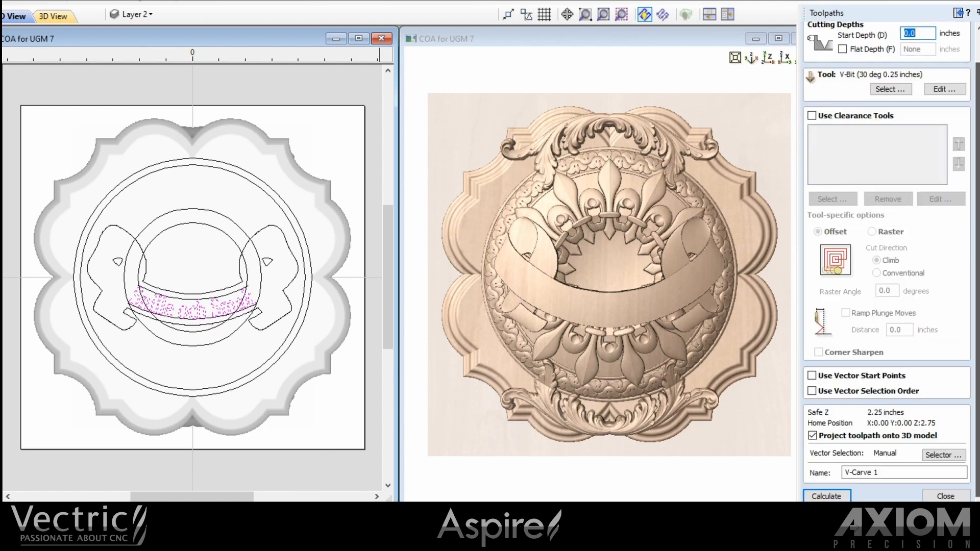
{"action": "left_click", "coordinate": [831, 497]}
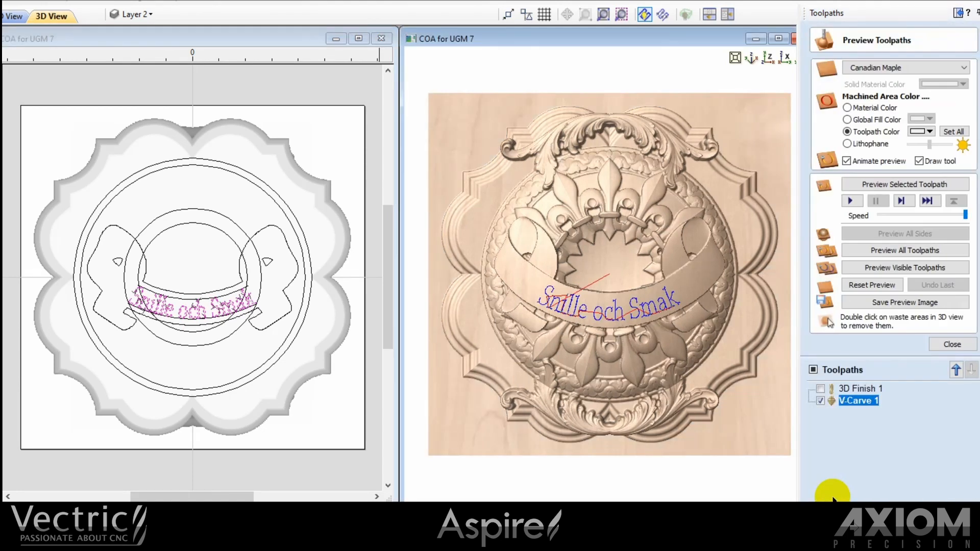
Preview the V-Carve 1 toolpath and set its machined area color to red
{"action": "left_click", "coordinate": [881, 183]}
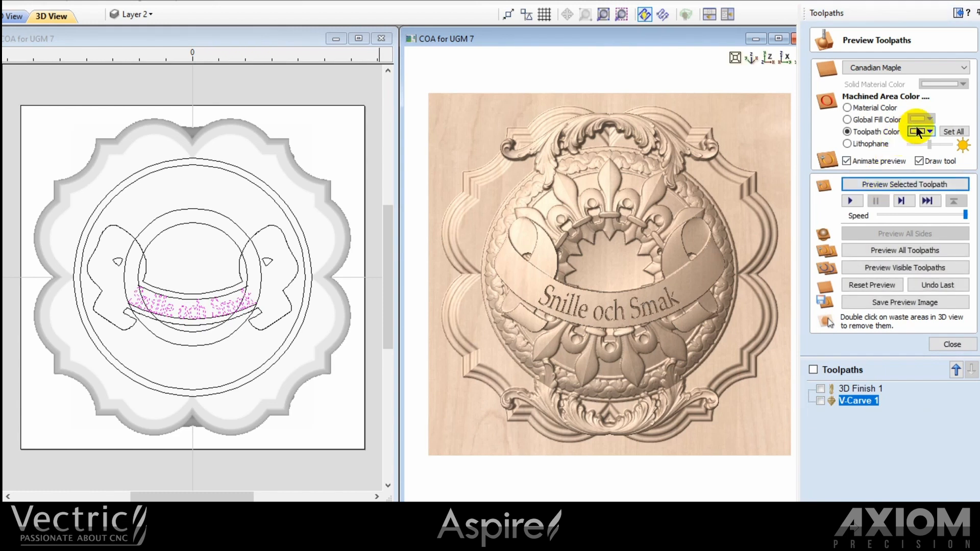
{"action": "left_click", "coordinate": [927, 133]}
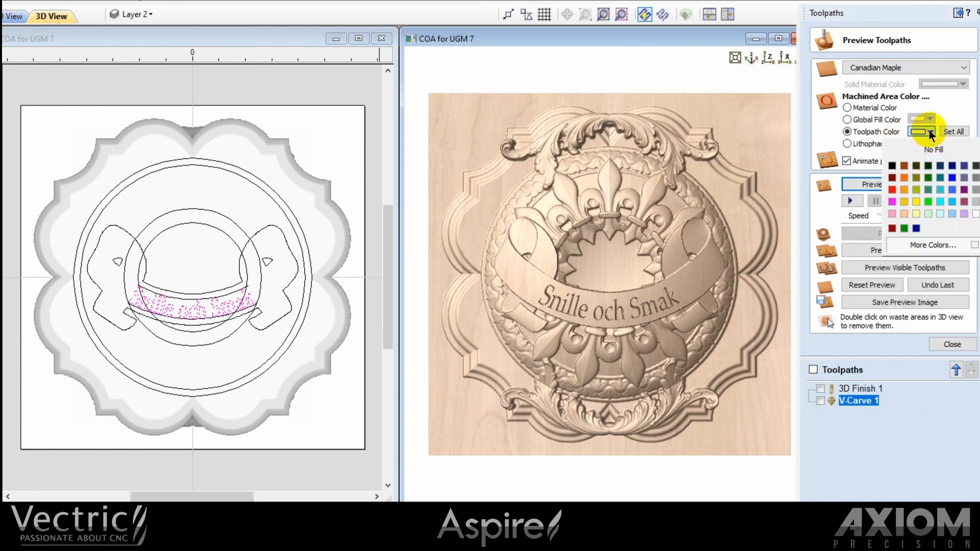
{"action": "left_click", "coordinate": [892, 200]}
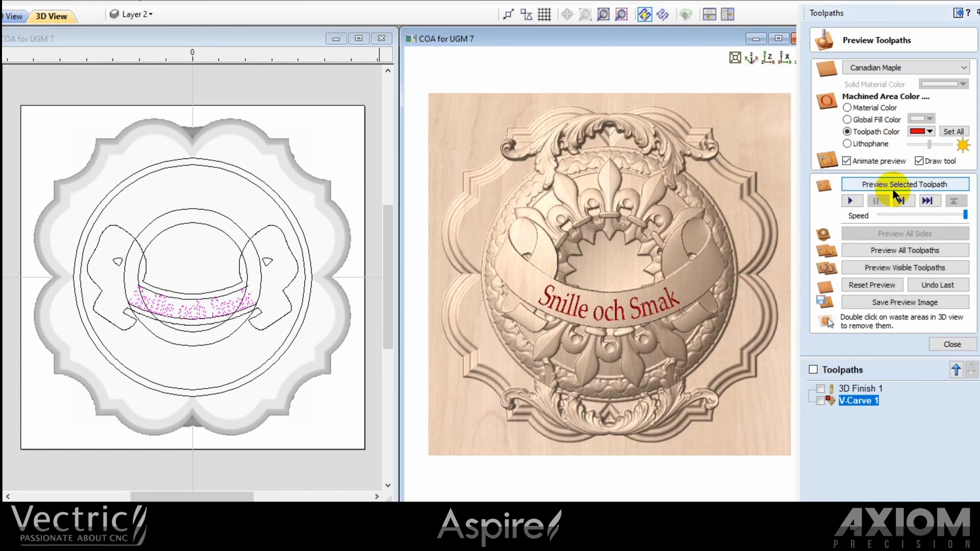
Maximize the 3D view, examine the carved preview from an angle, and return to the straight-down view
{"action": "left_click", "coordinate": [777, 39]}
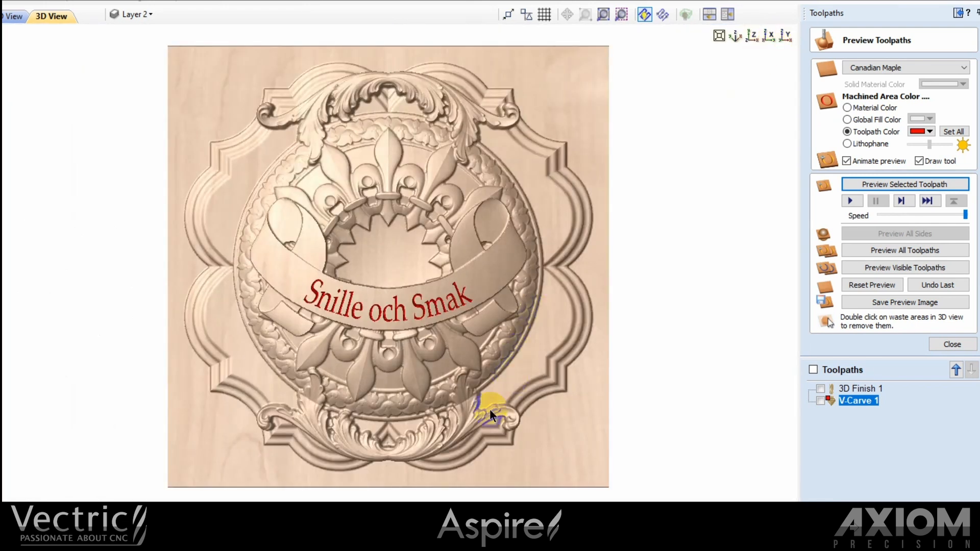
{"action": "left_click_drag", "start_coordinate": [469, 436], "coordinate": [626, 162]}
{"action": "left_click", "coordinate": [751, 35]}
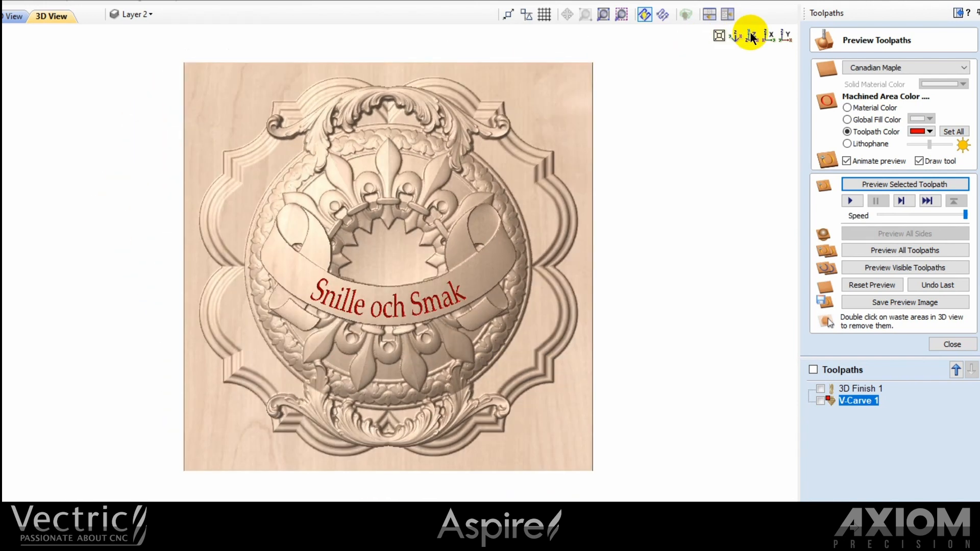